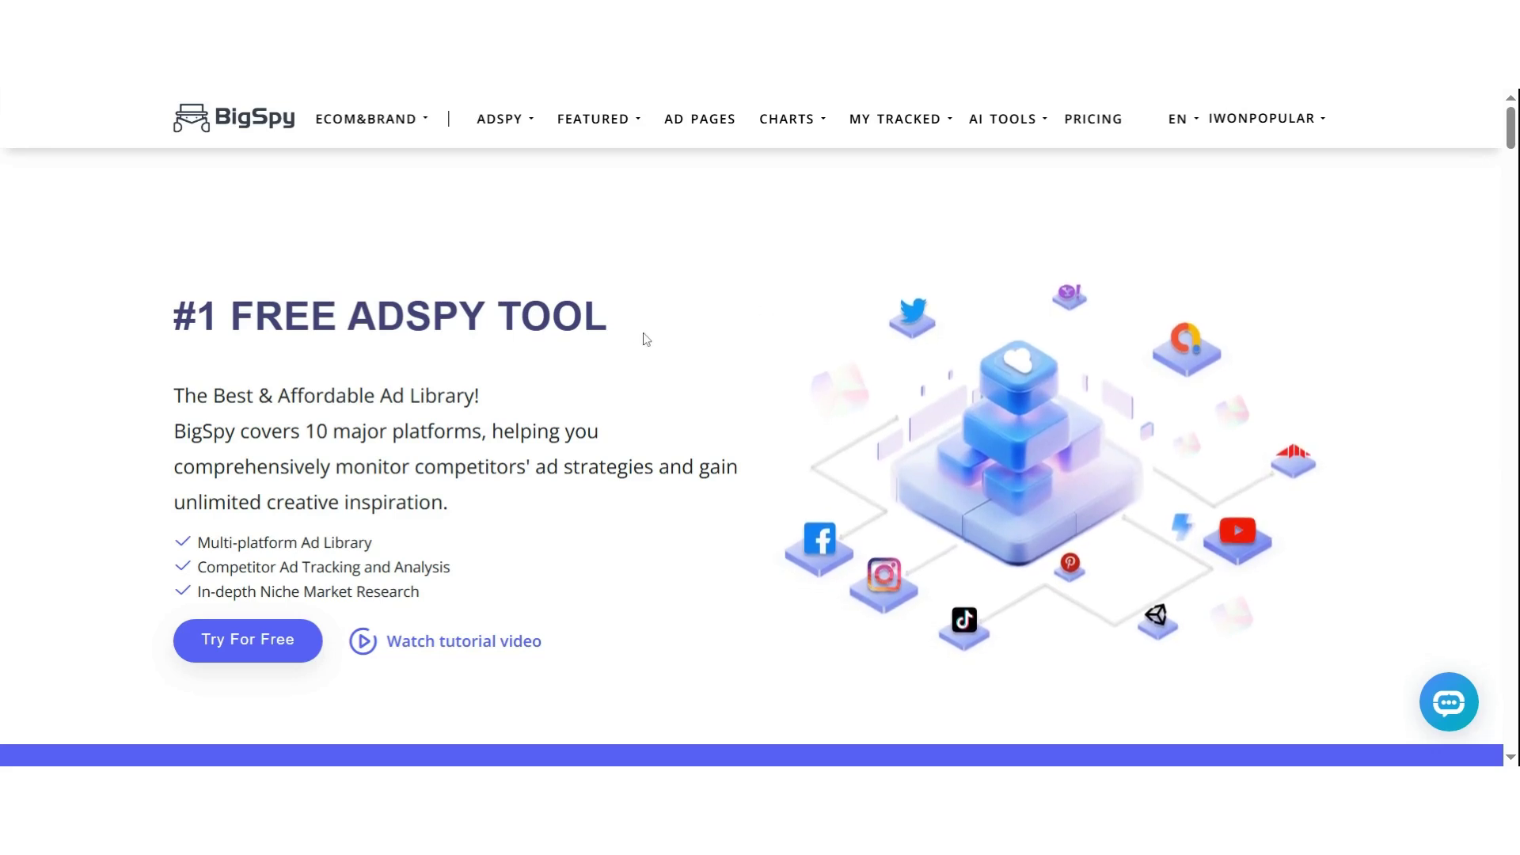
Look through the home page's introduction and feature sections, including the game ads section
scroll(580, 366, "down", 2)
scroll(526, 329, "up", 1)
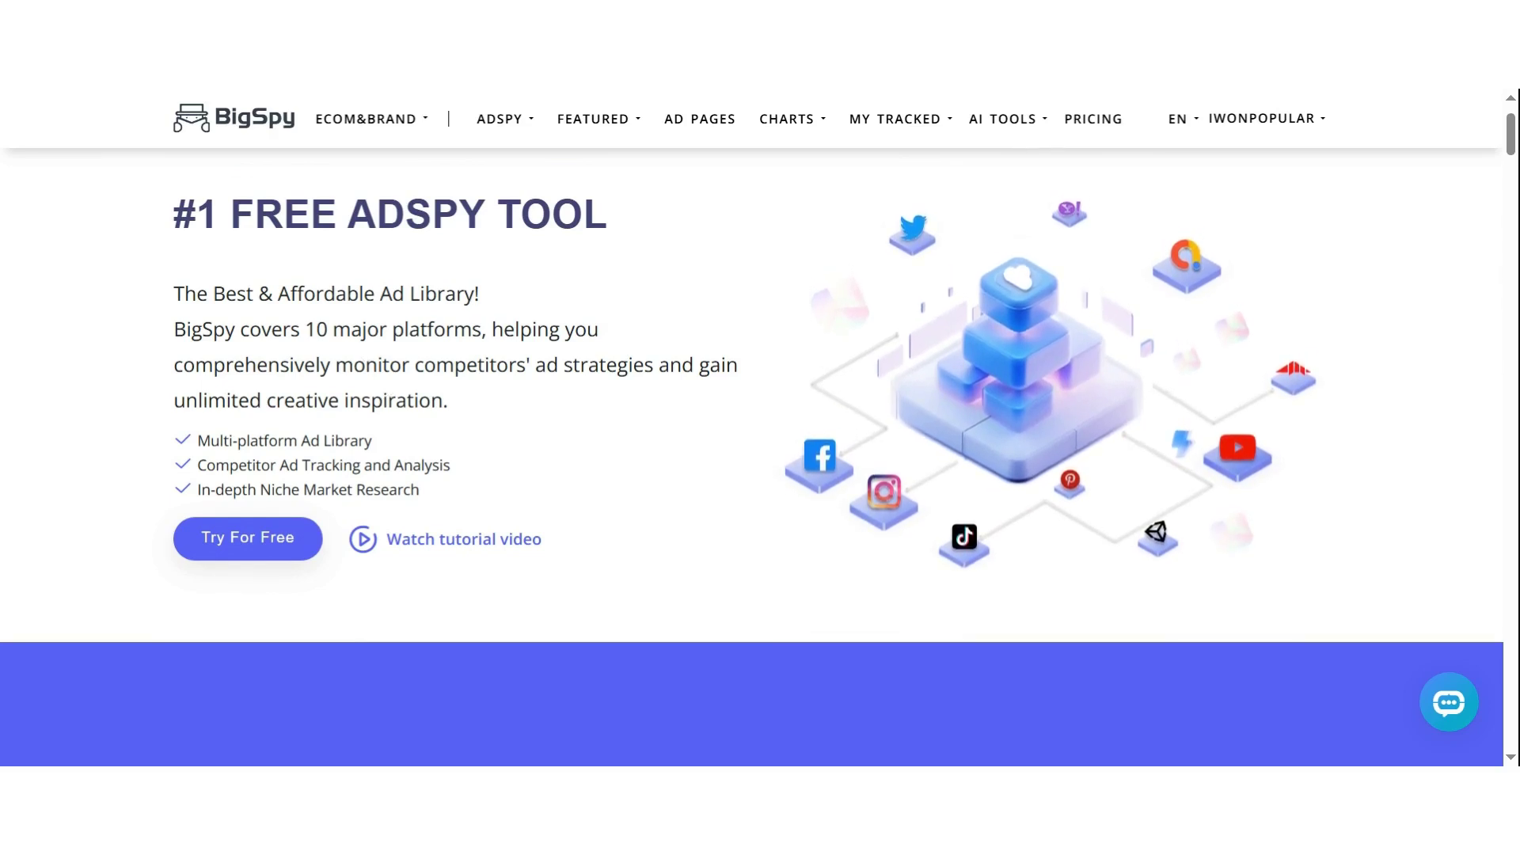
scroll(776, 407, "down", 8)
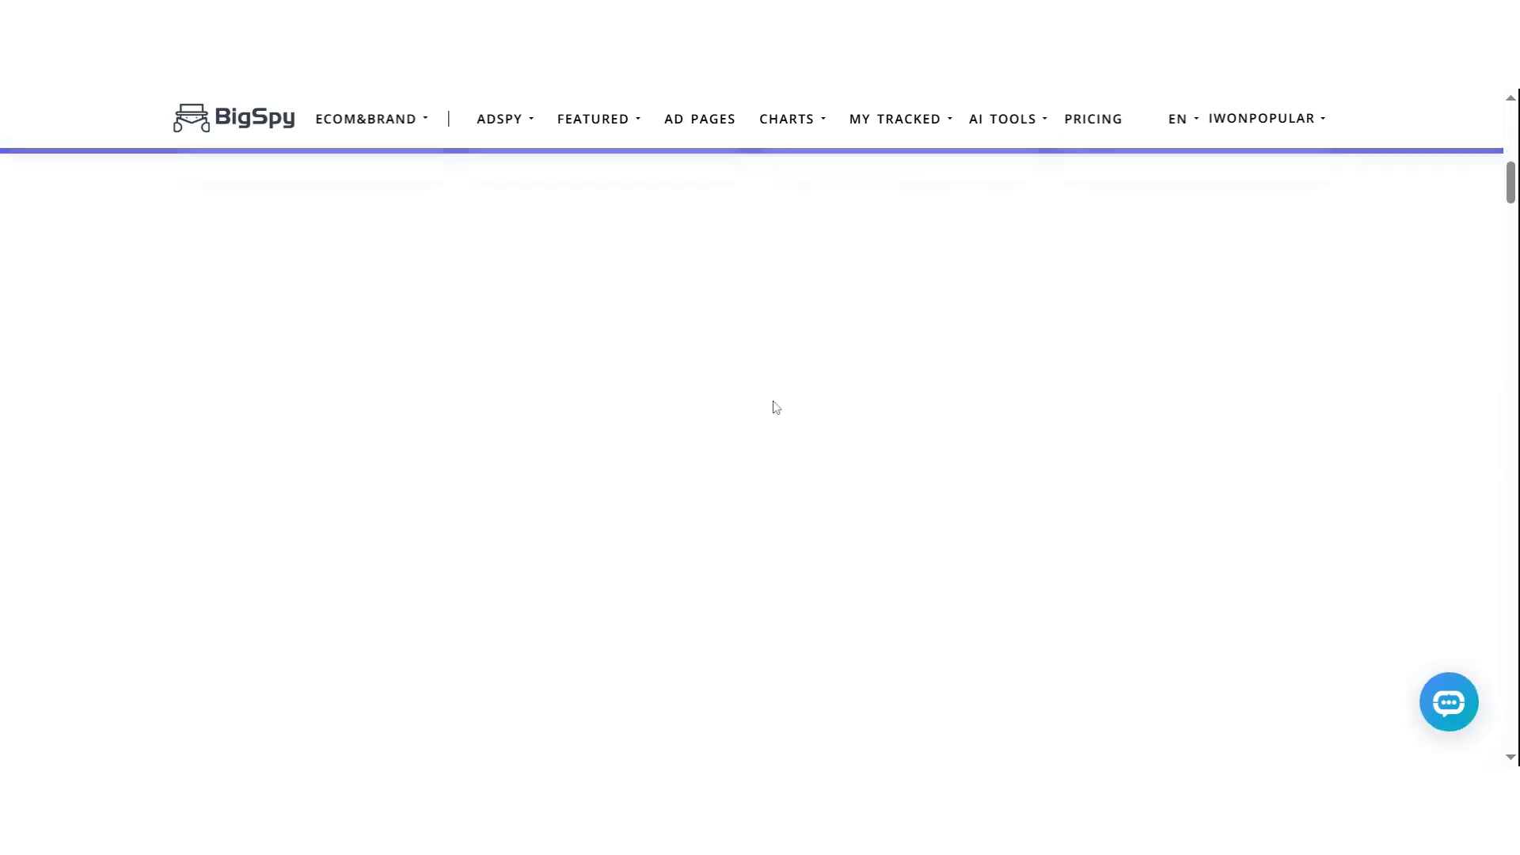
scroll(776, 407, "down", 3)
scroll(775, 407, "up", 10)
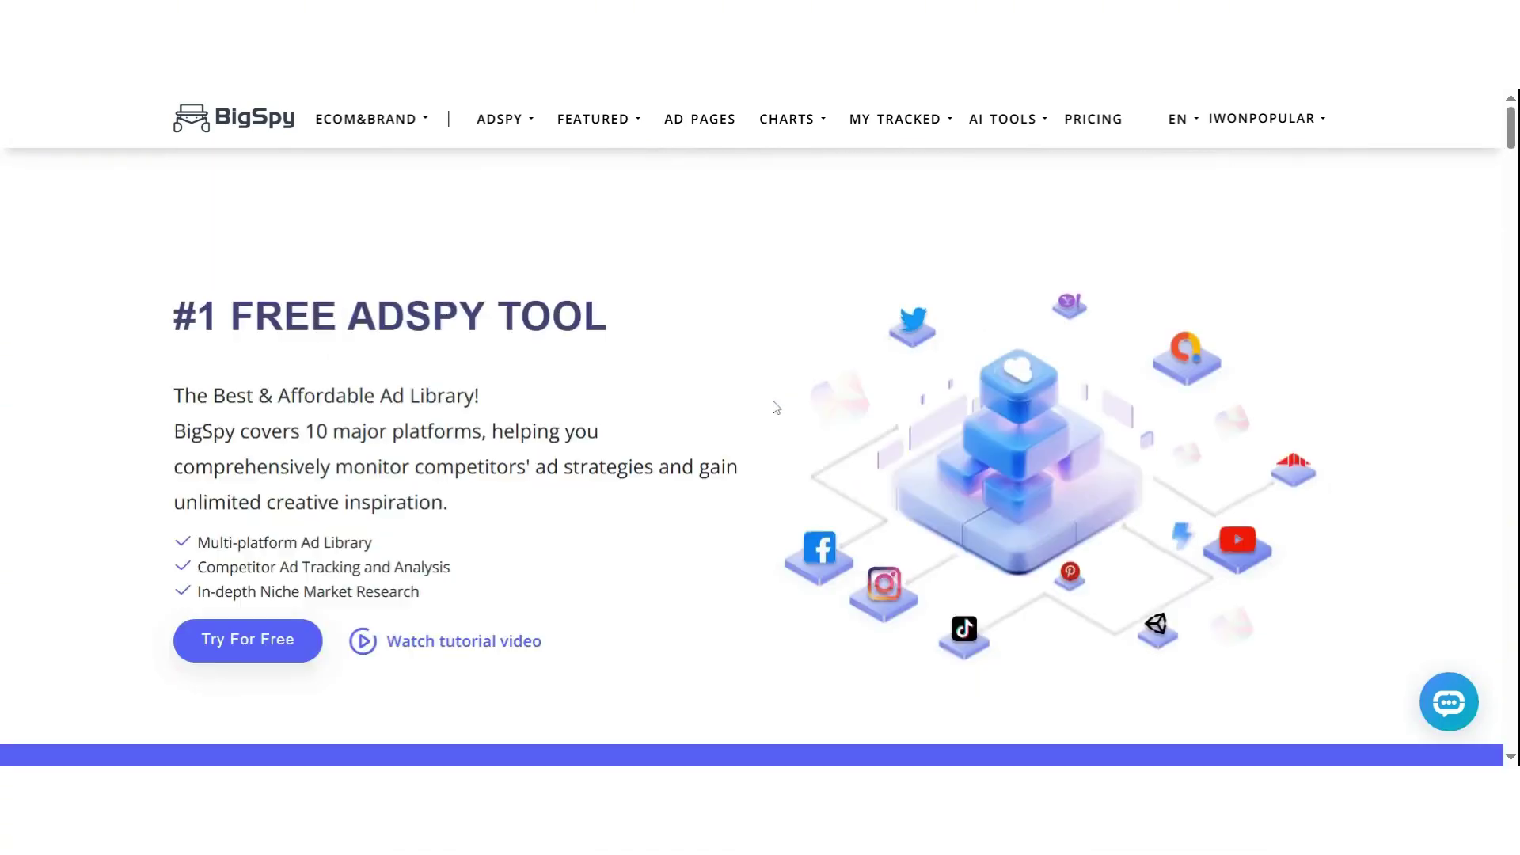
scroll(776, 407, "down", 3)
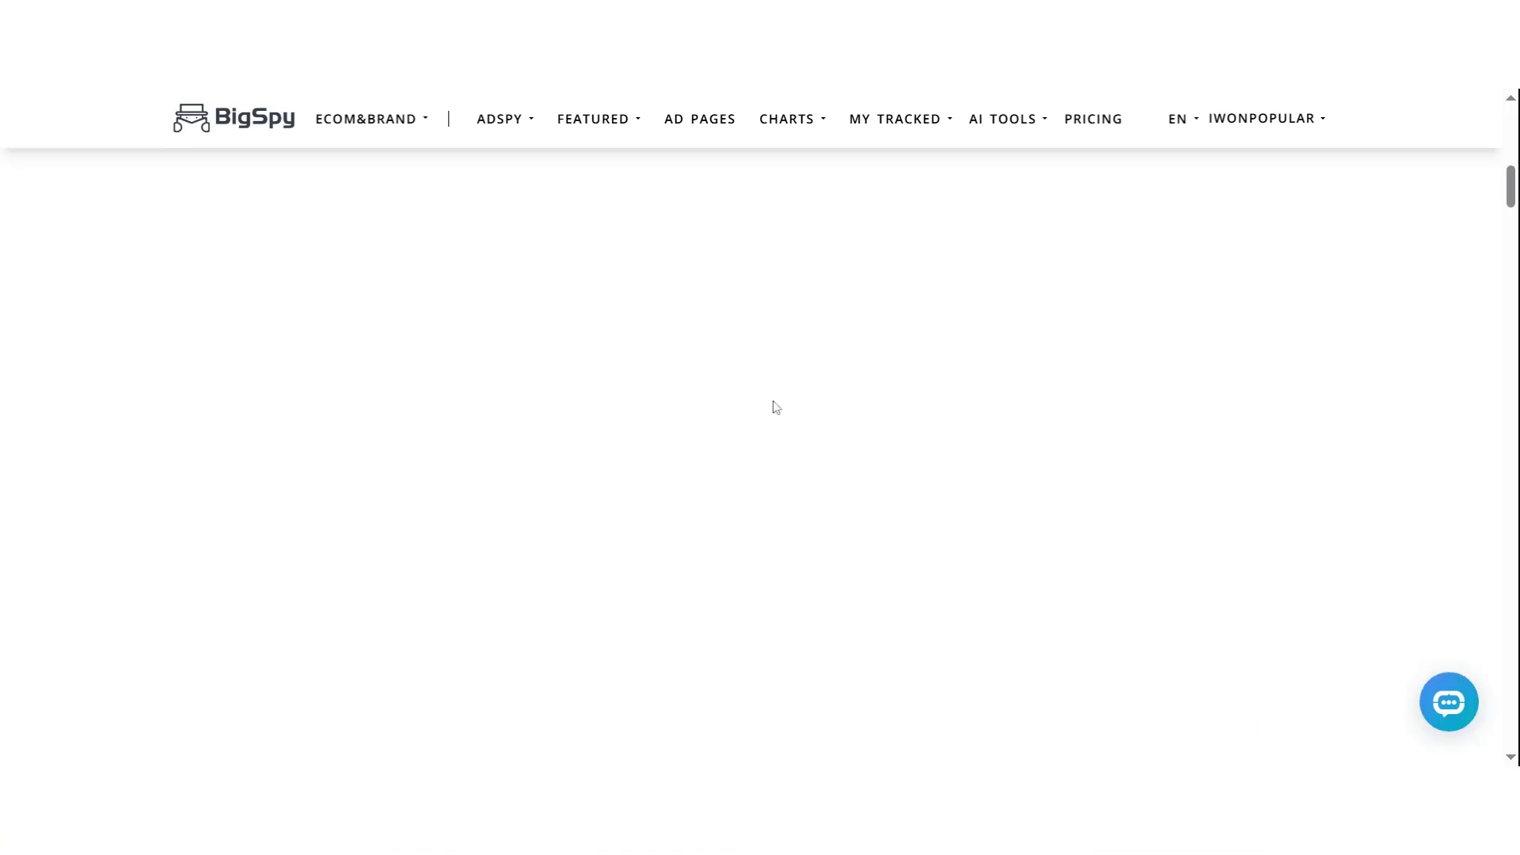
scroll(776, 407, "down", 5)
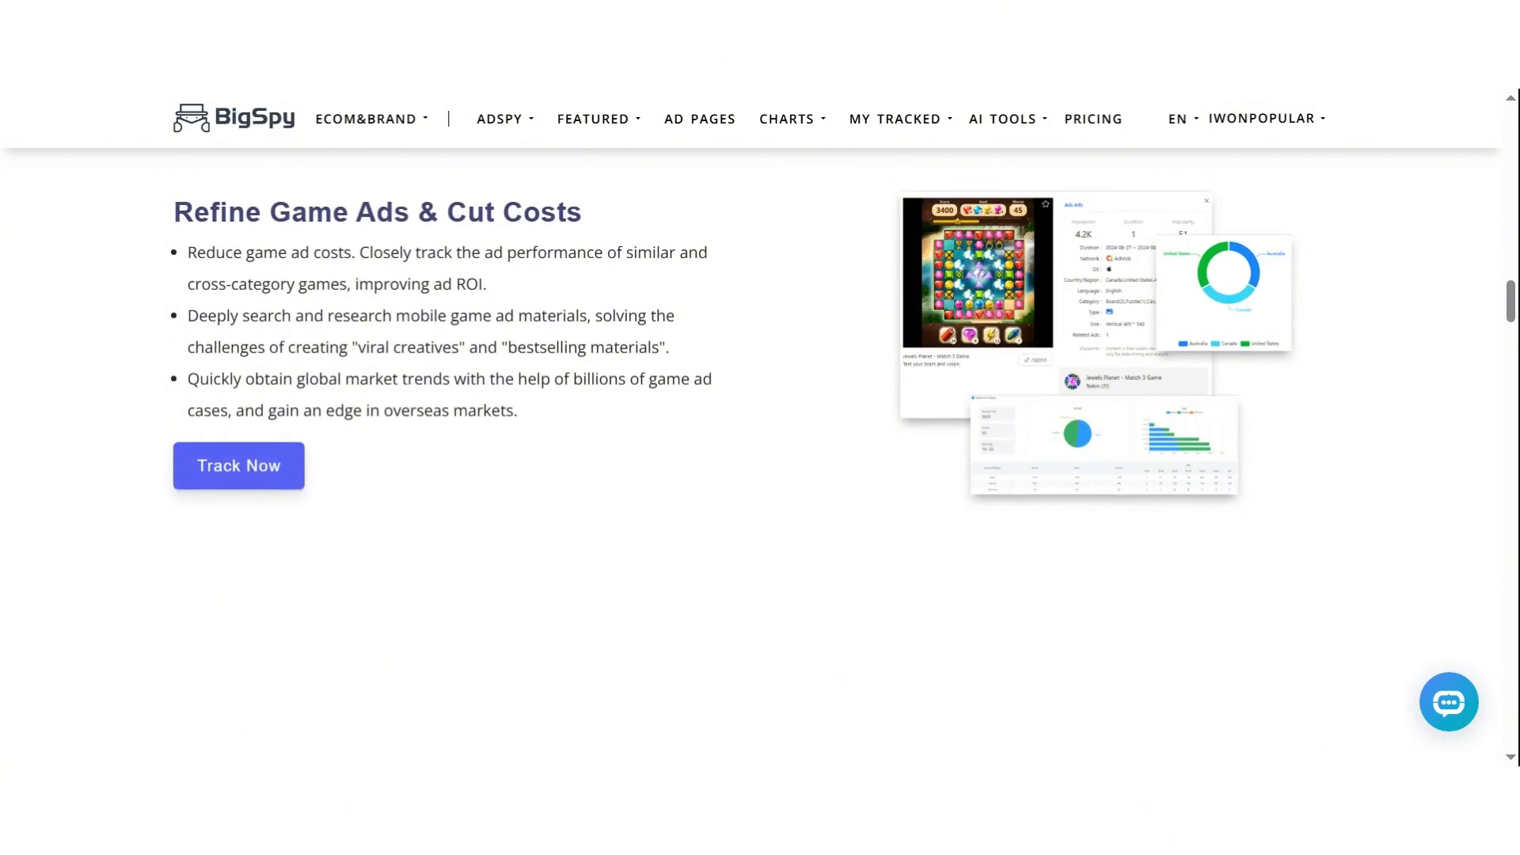
scroll(779, 428, "up", 10)
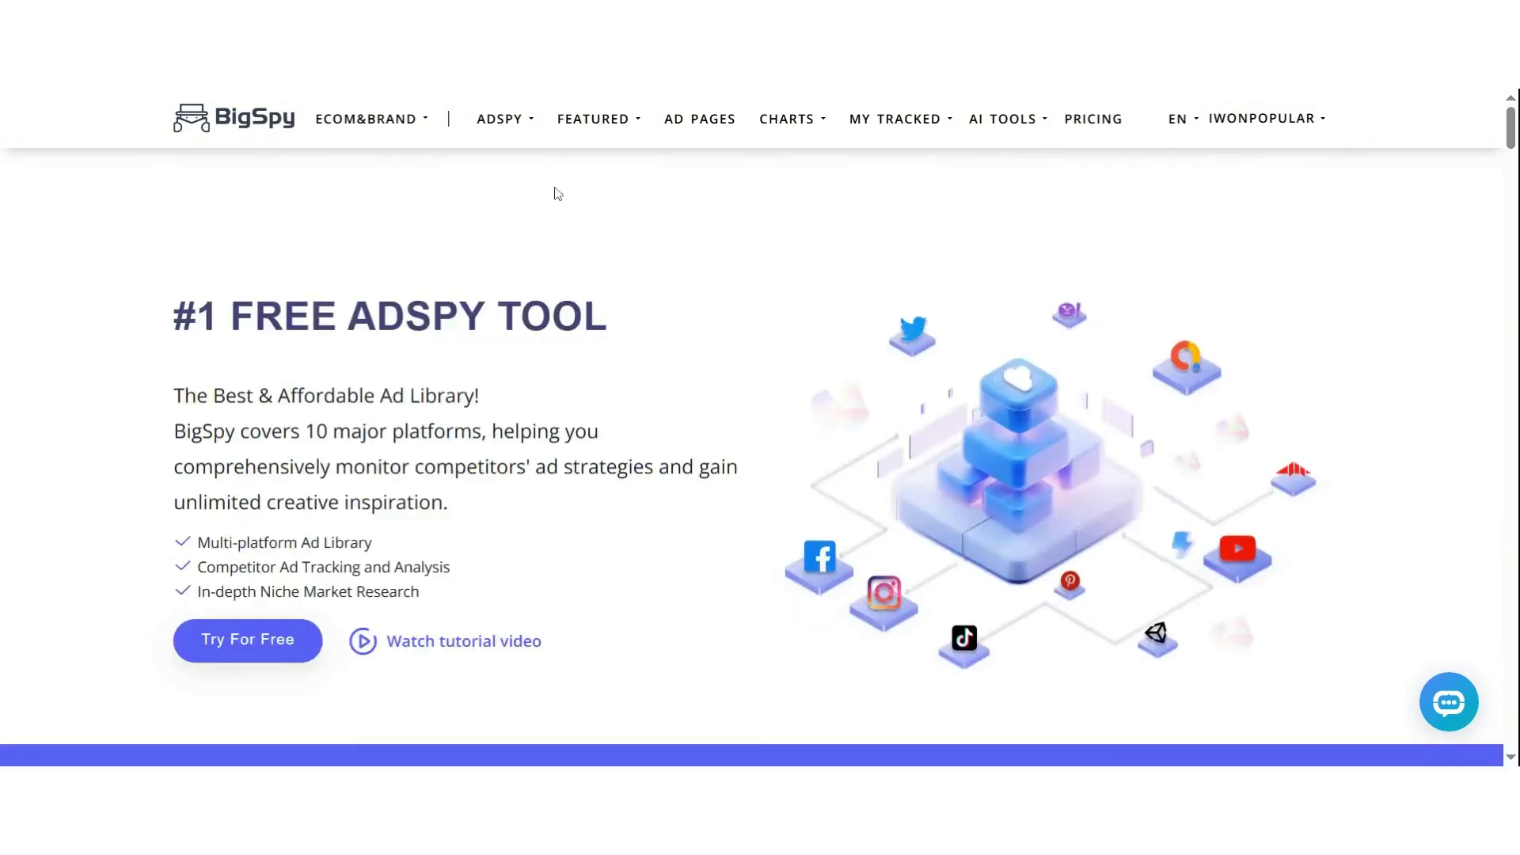
Open the AdSpy ad search page
mouse_move(500, 120)
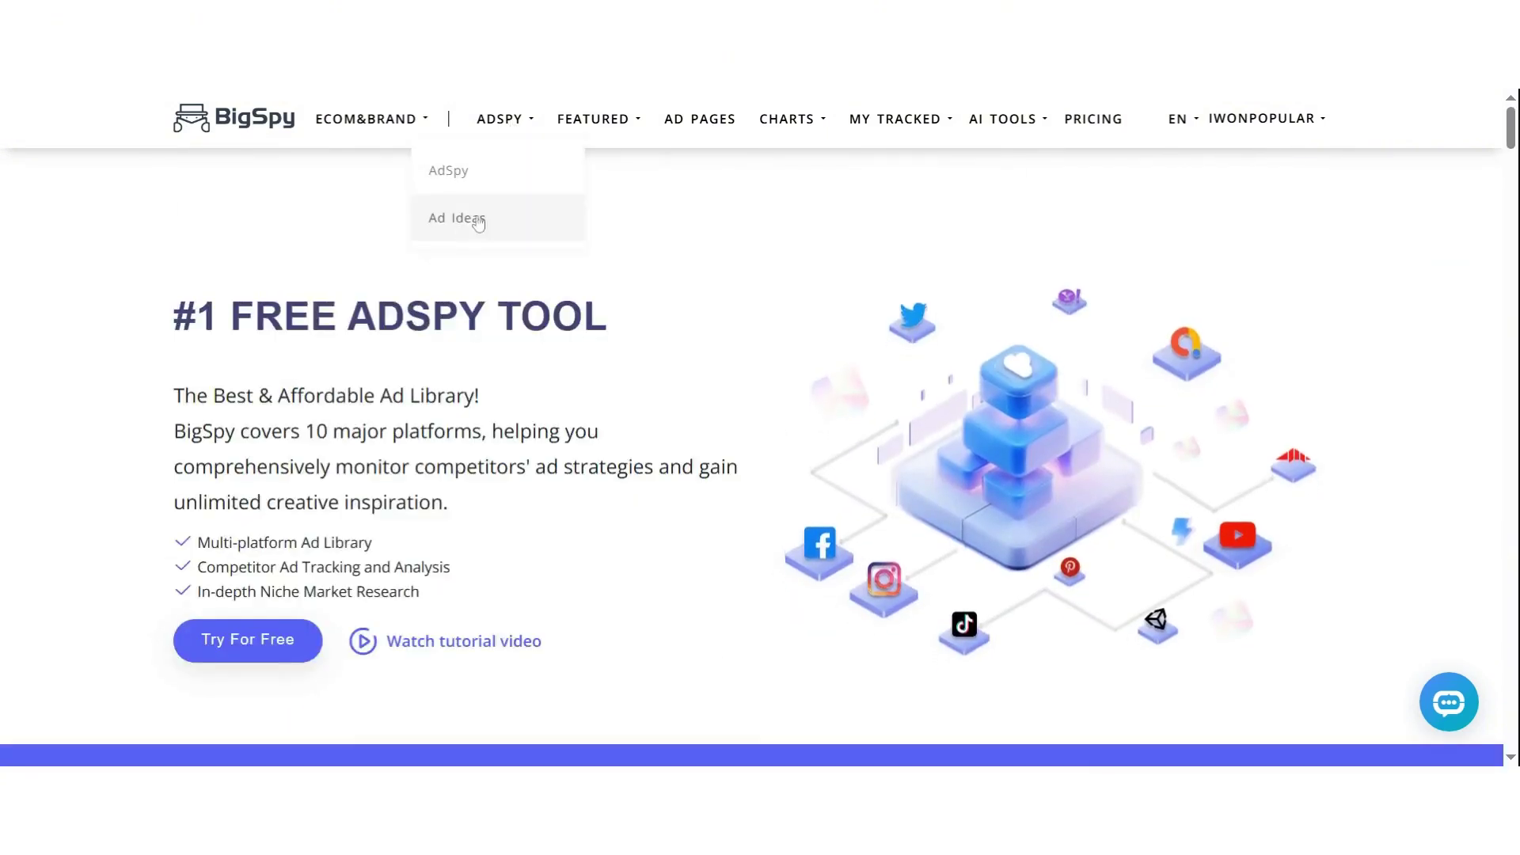
mouse_move(628, 141)
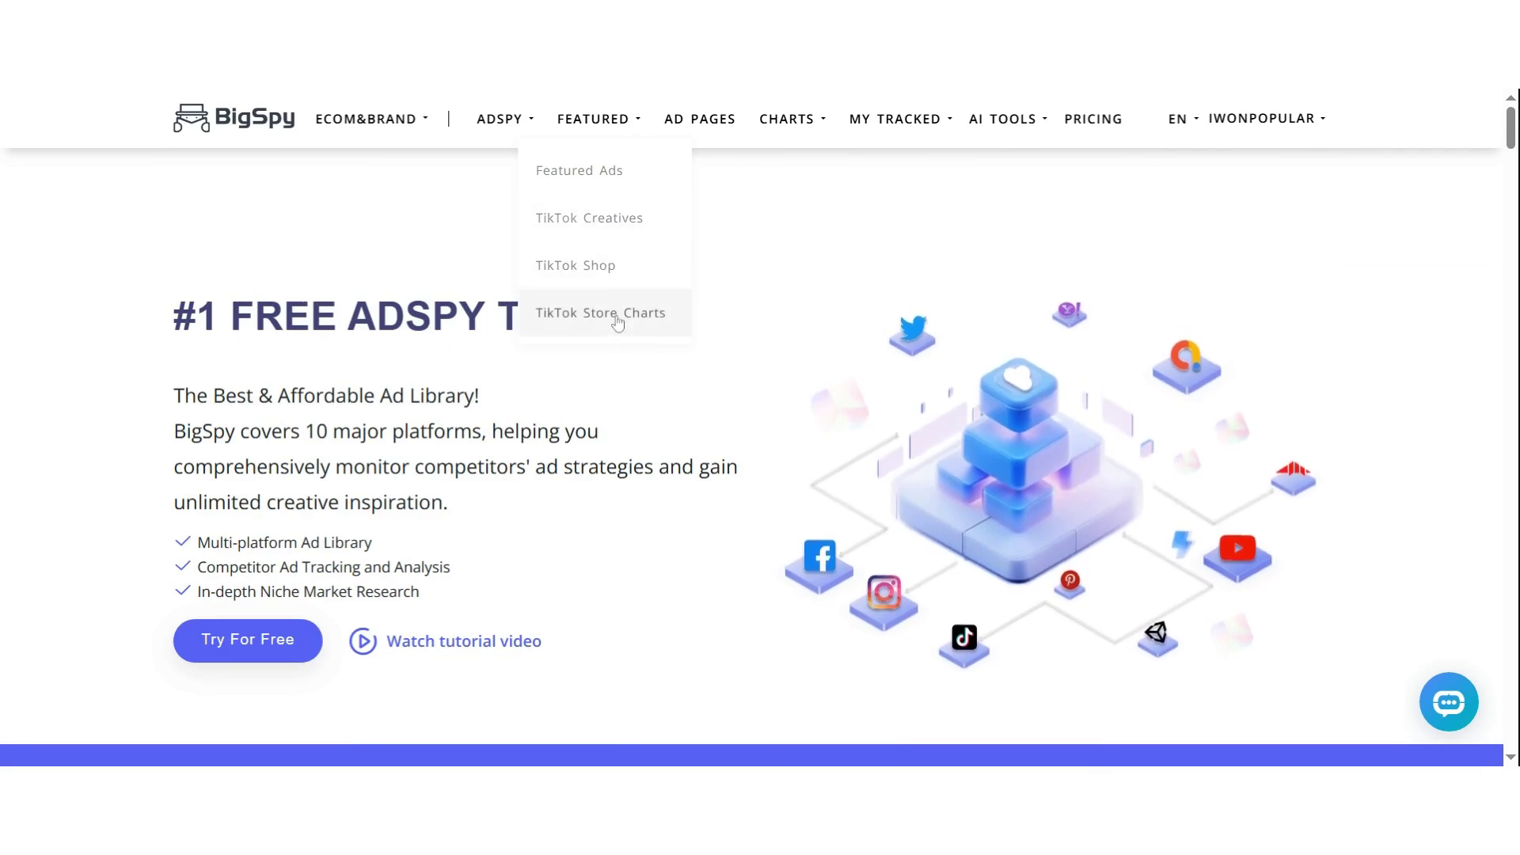
mouse_move(803, 125)
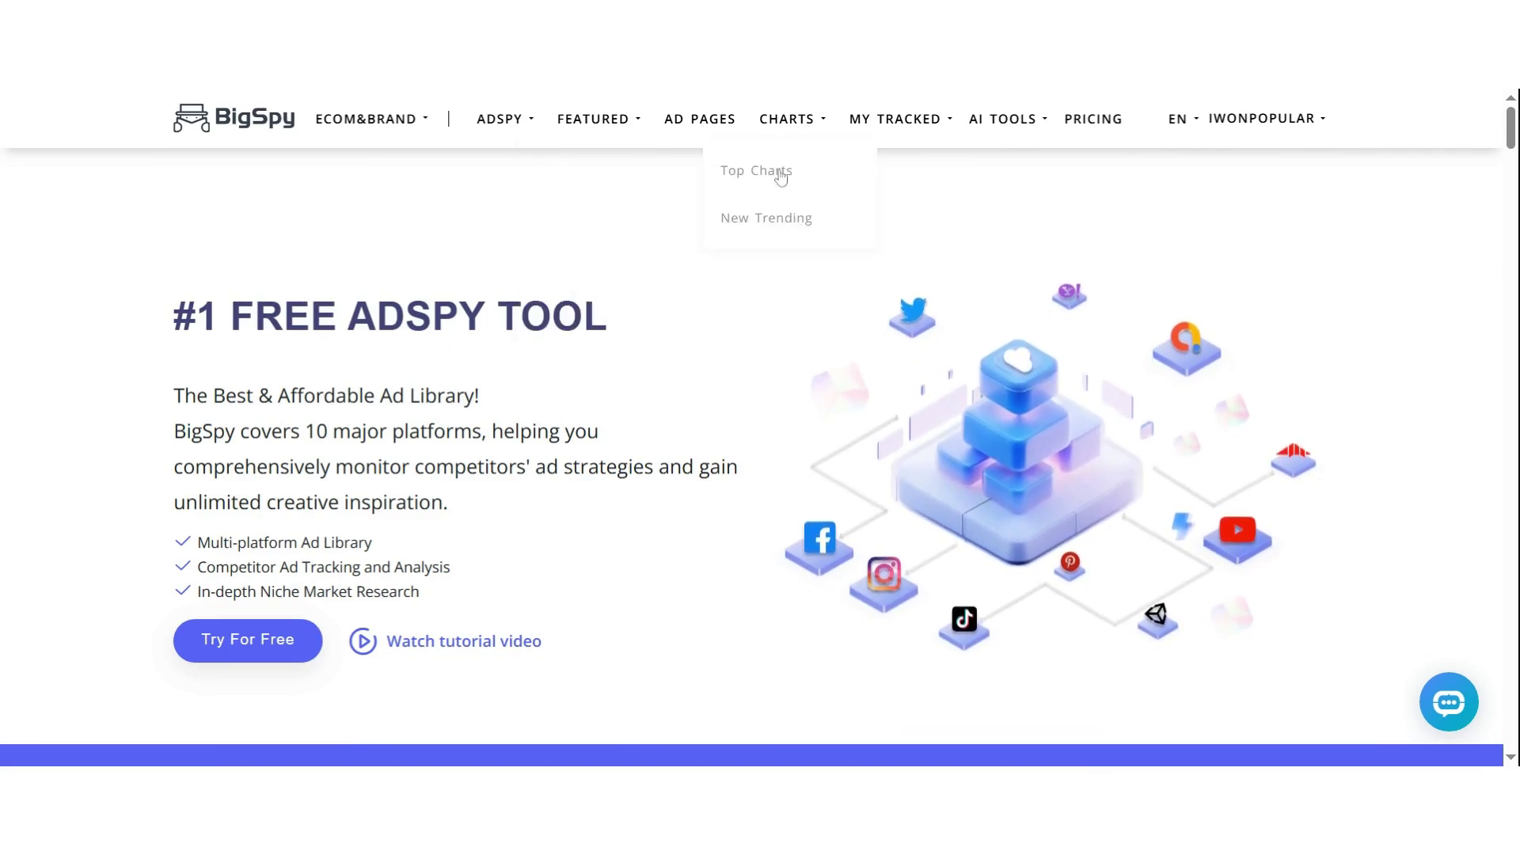
mouse_move(892, 123)
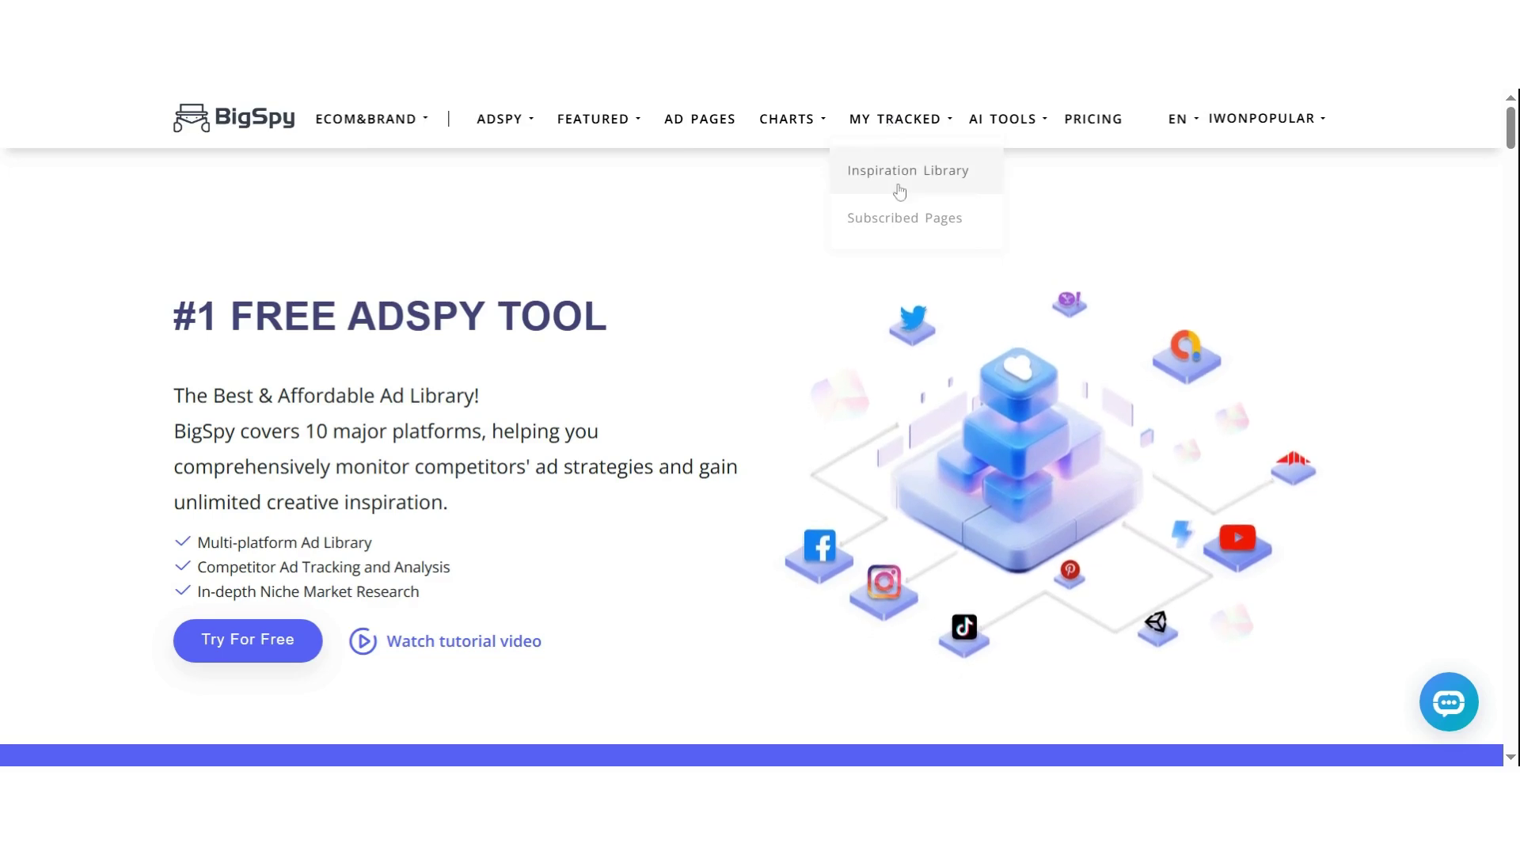
mouse_move(1011, 136)
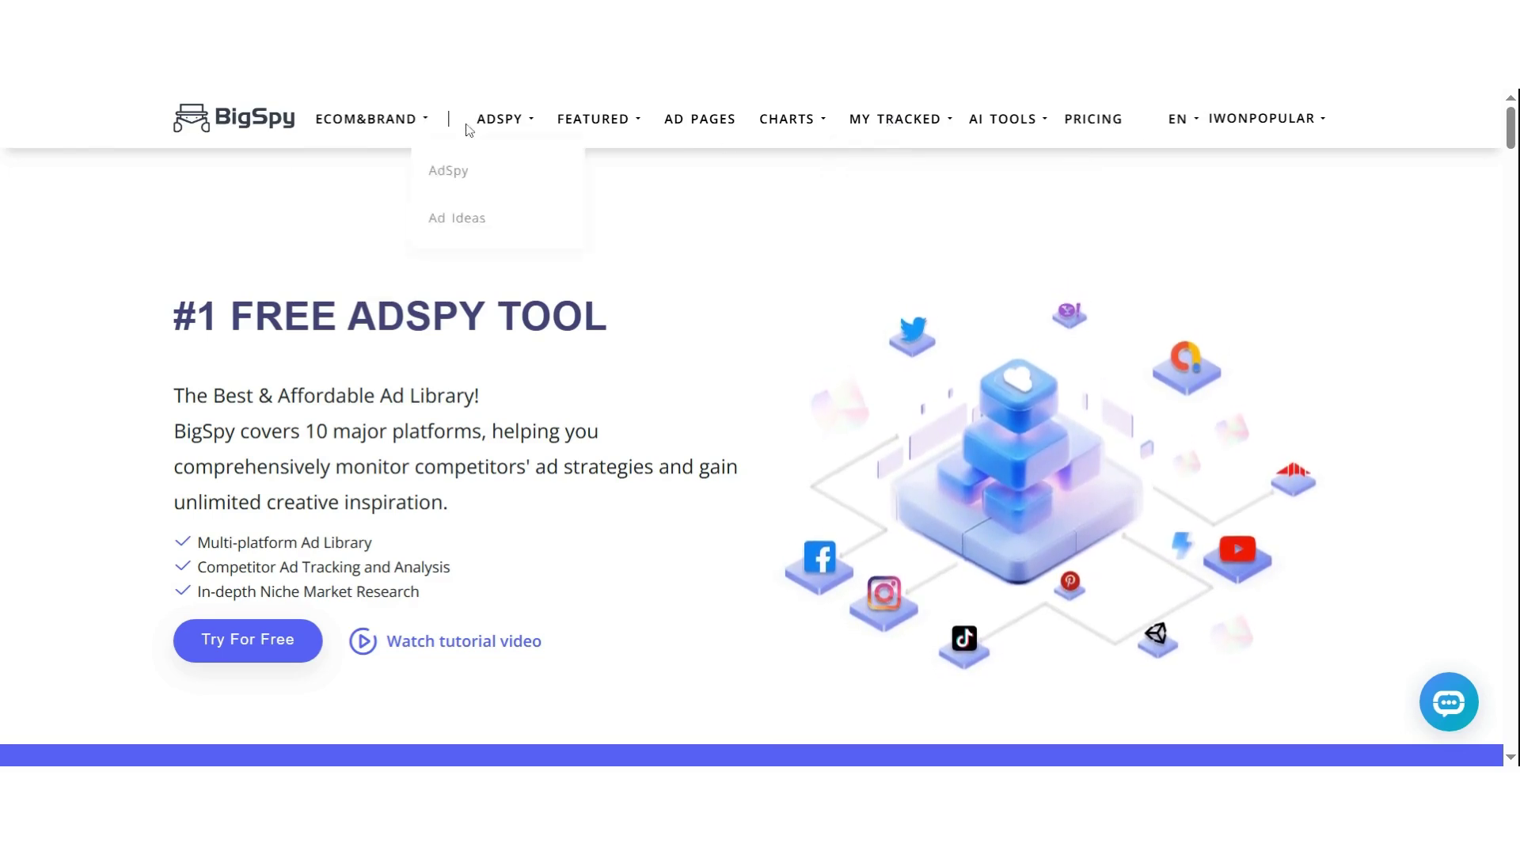
mouse_move(388, 137)
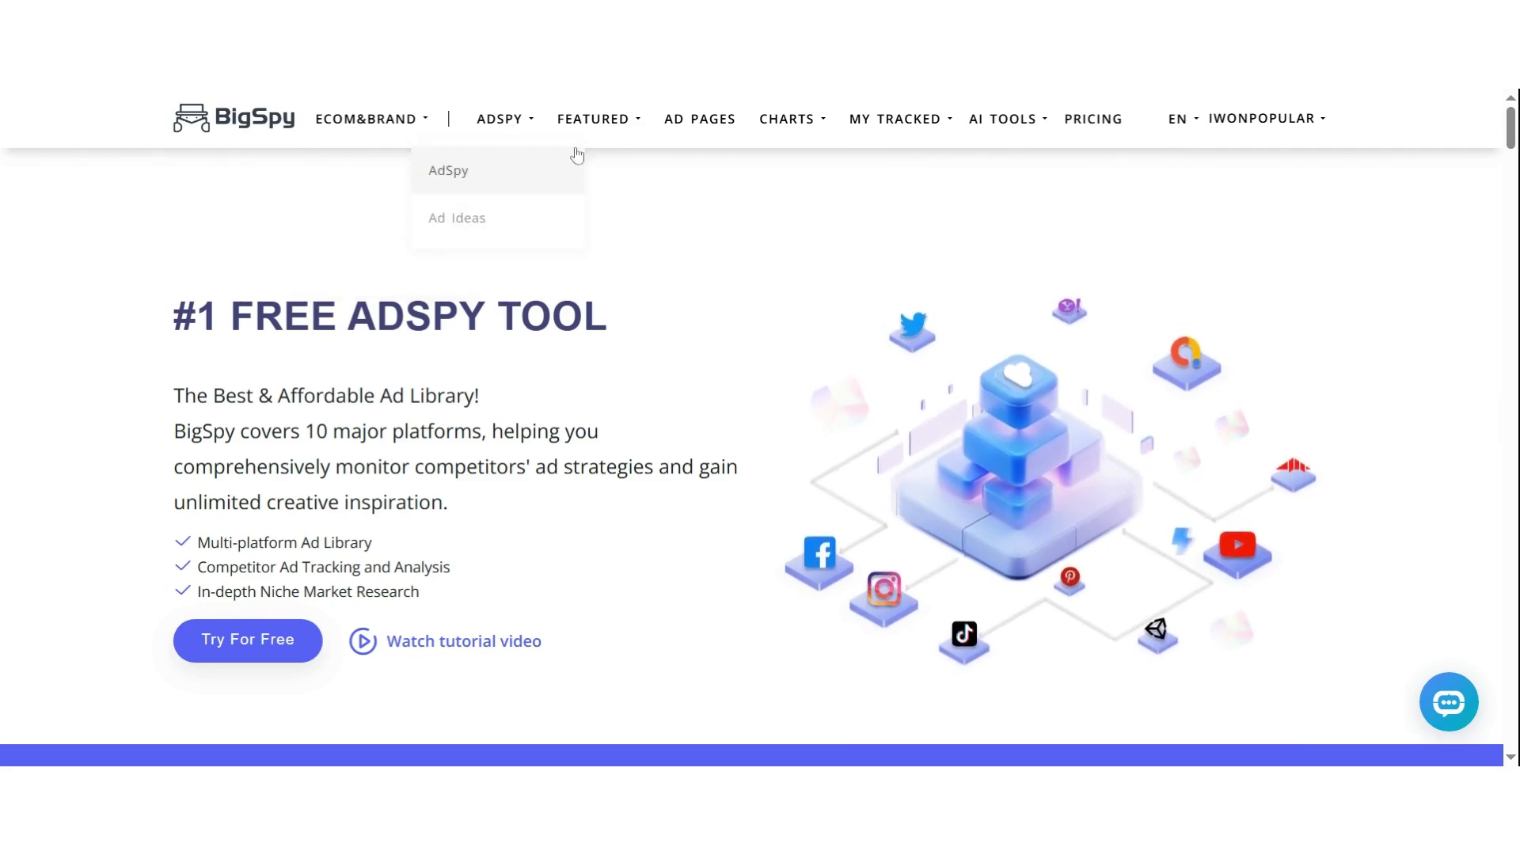
left_click(577, 155)
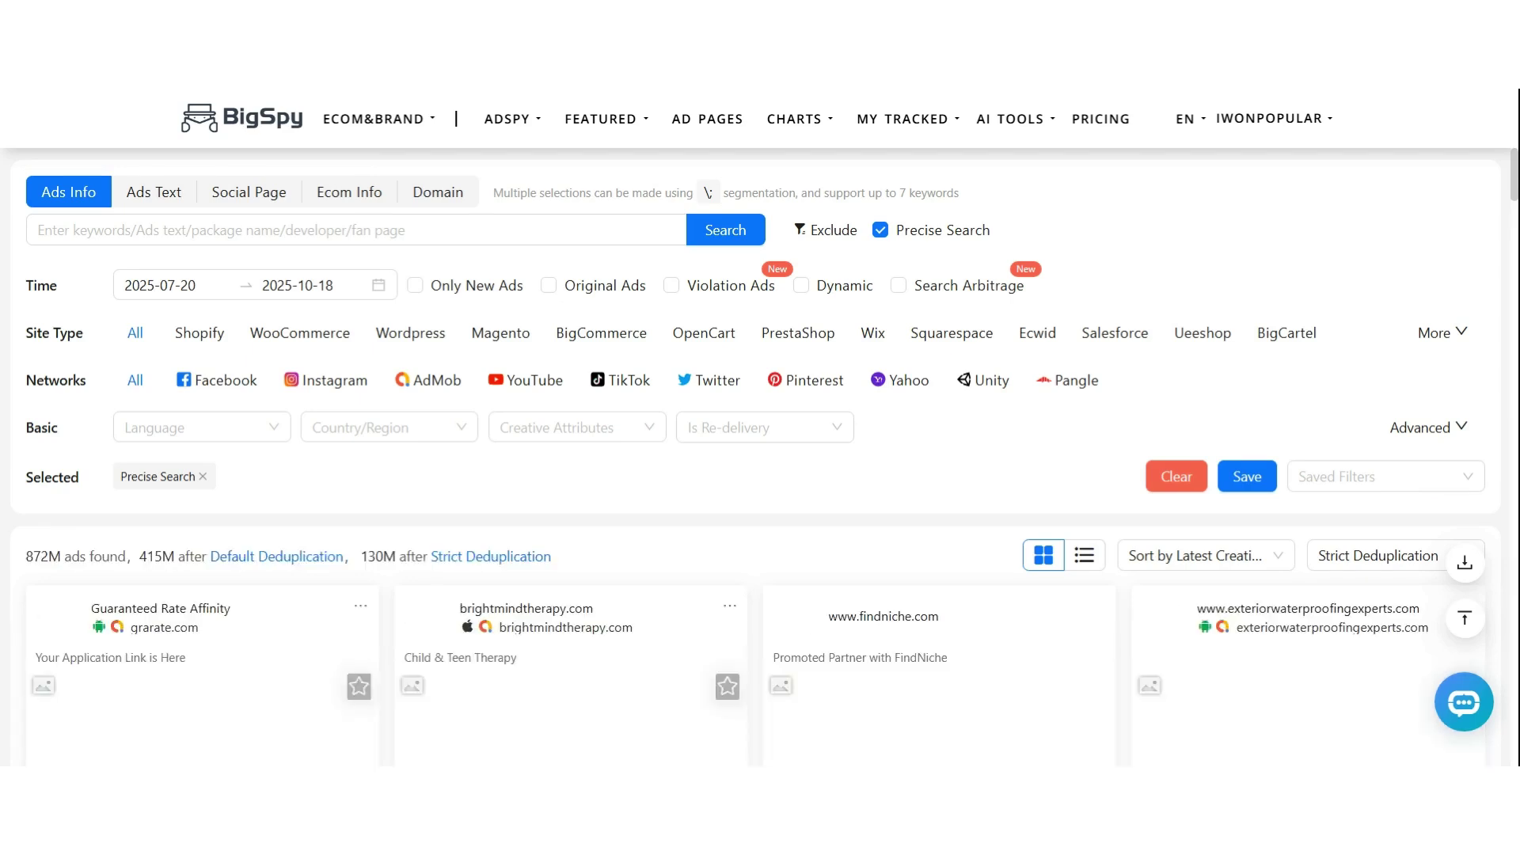
Examine the ad search filters and the popularity, impression, duration and last-seen details on the ad cards
key("ctrl+minus")
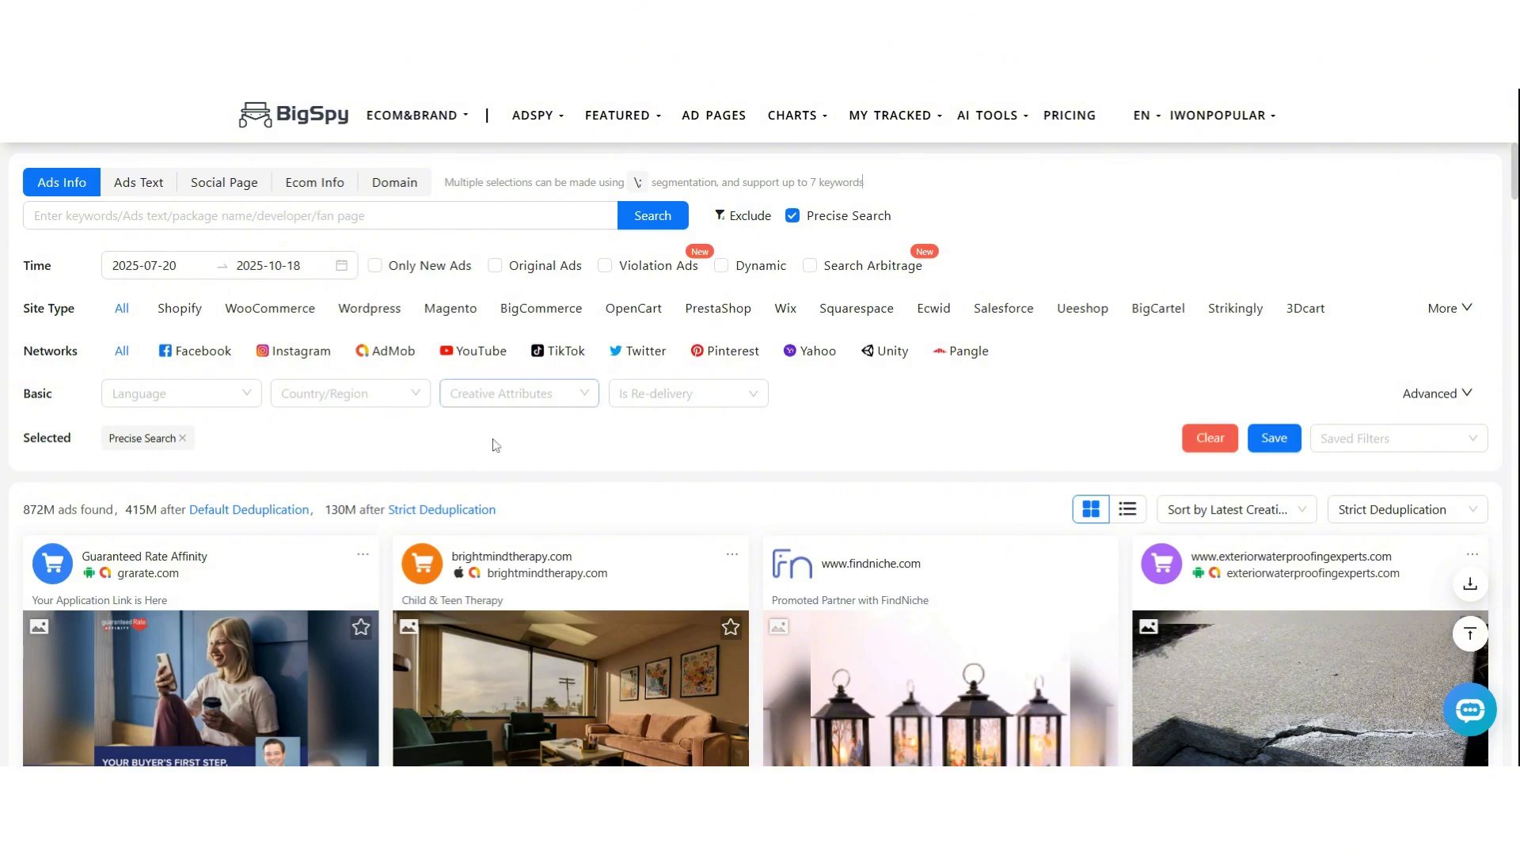
scroll(491, 441, "down", 3)
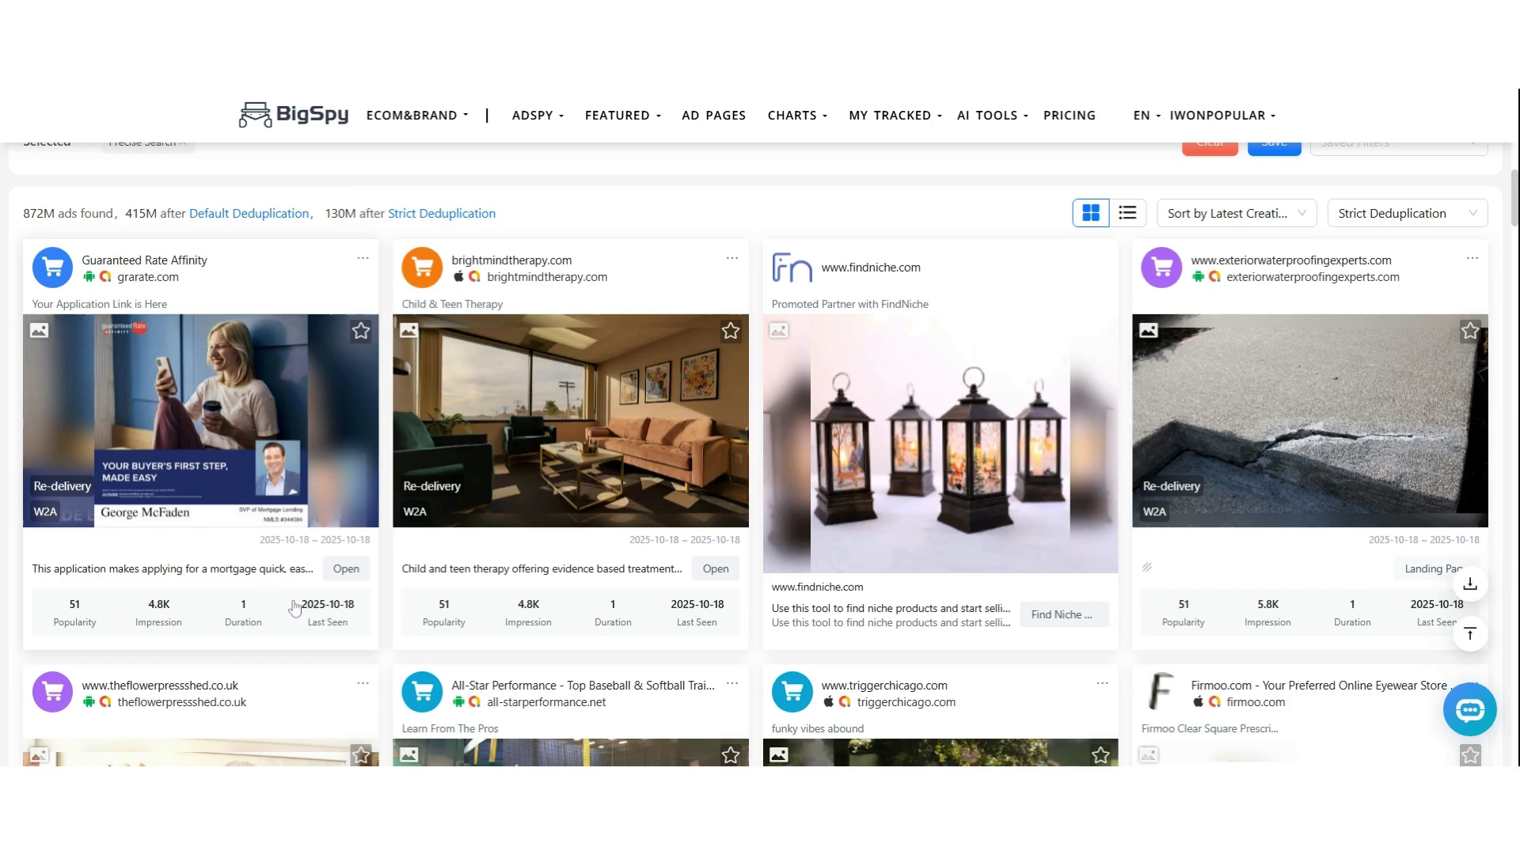
scroll(301, 535, "down", 4)
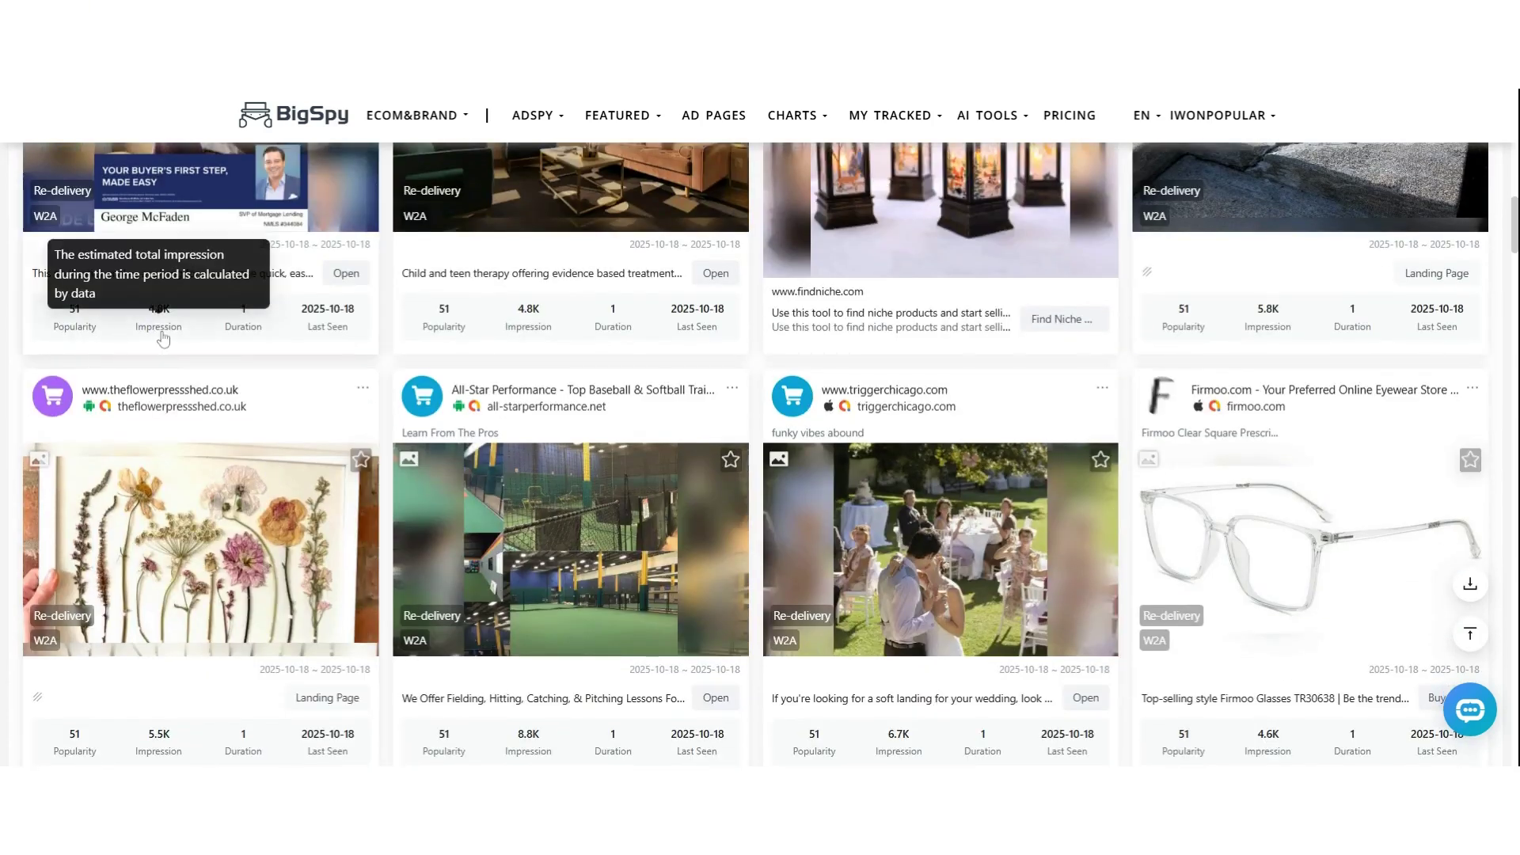
scroll(380, 412, "down", 2)
scroll(394, 418, "up", 9)
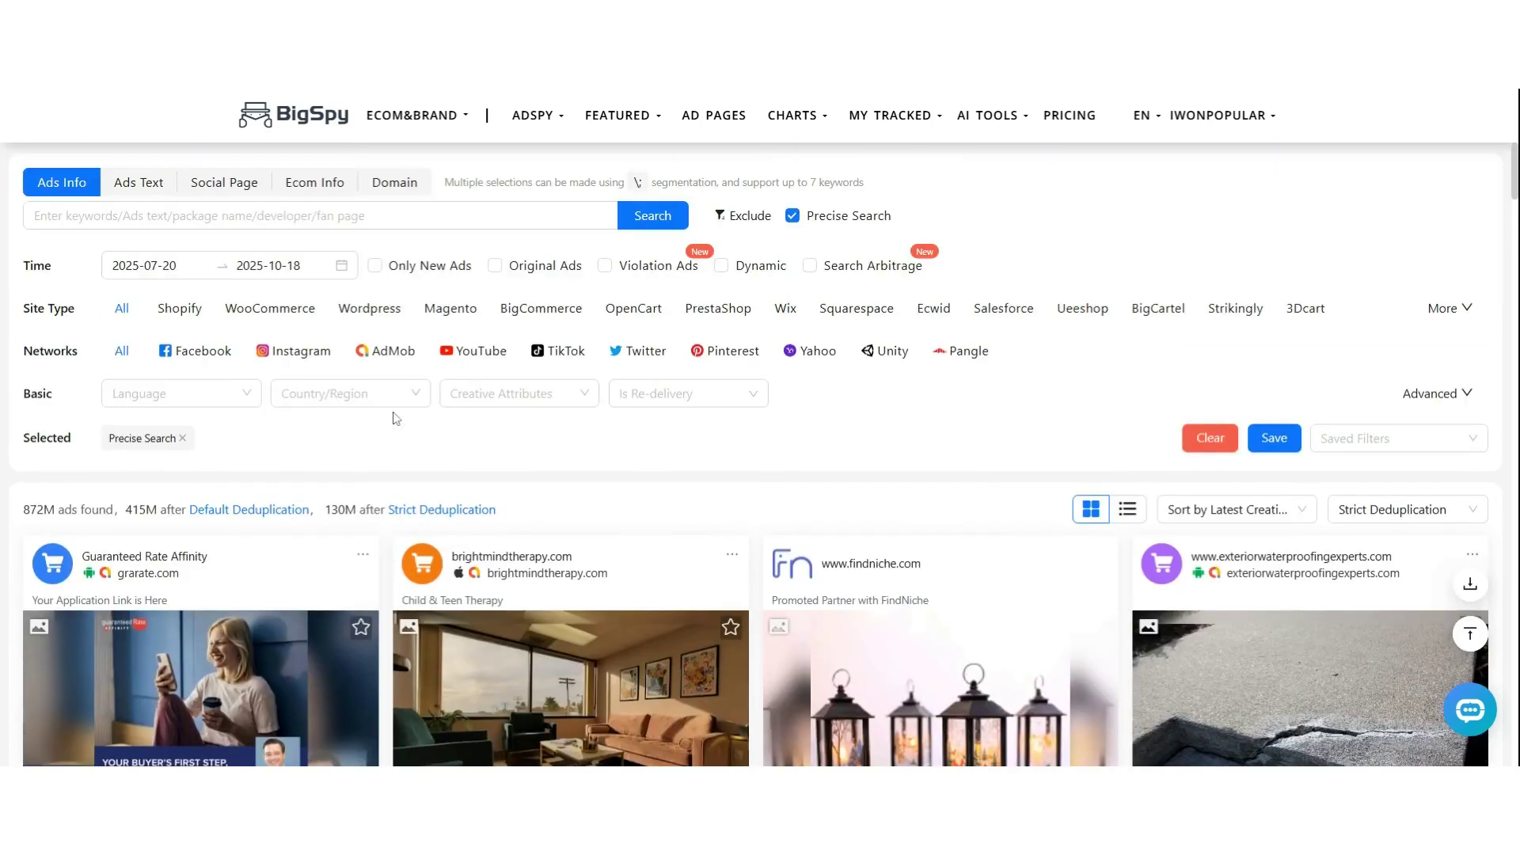
scroll(729, 385, "down", 3)
scroll(728, 384, "up", 3)
Sort the ads by impression and open the details of the 3nm Limited ad
left_click(1274, 513)
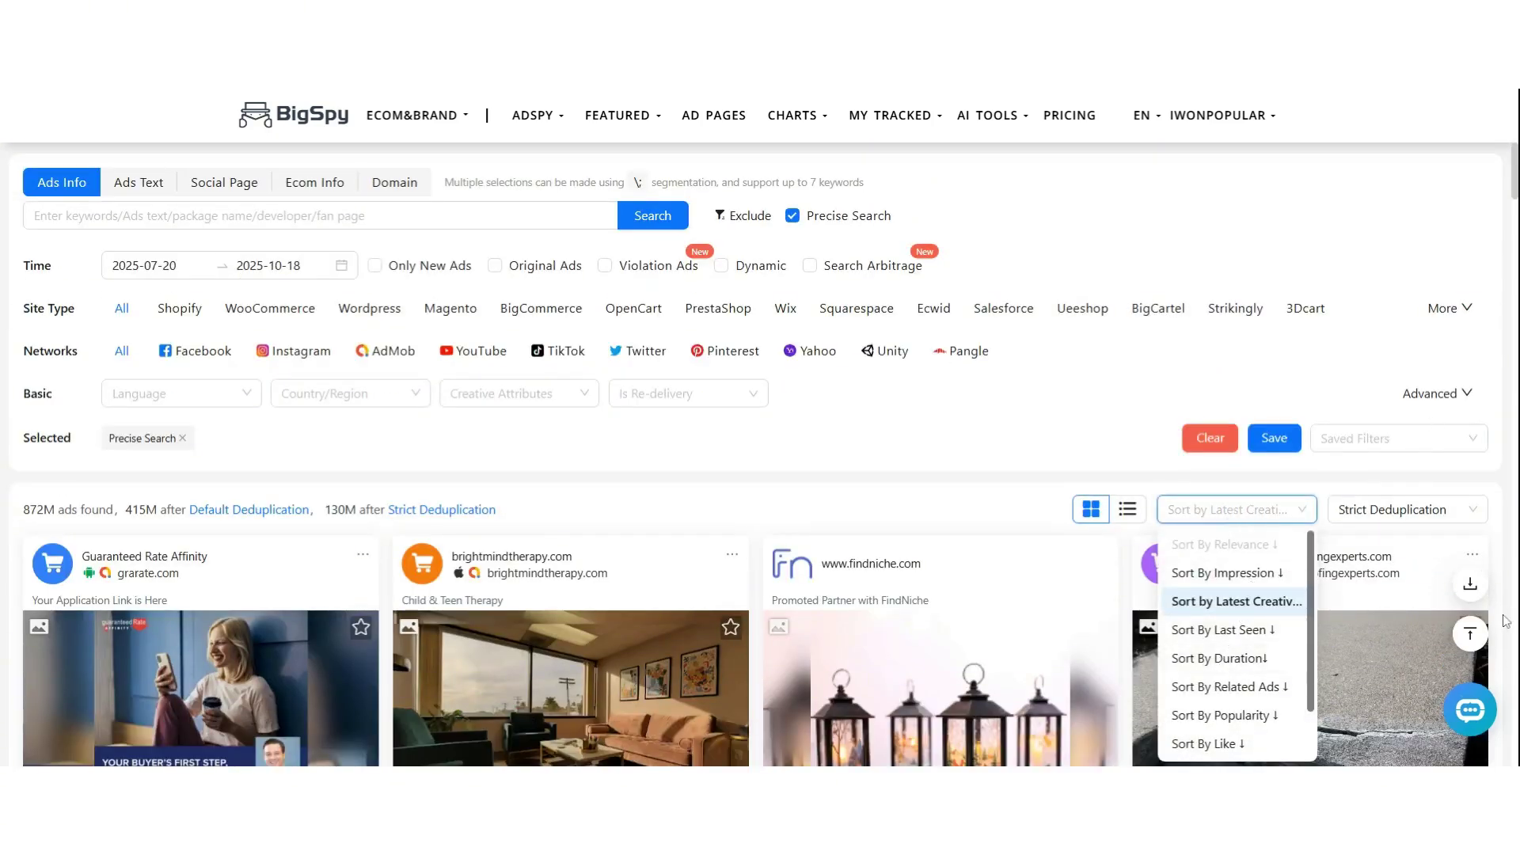
left_click(1217, 574)
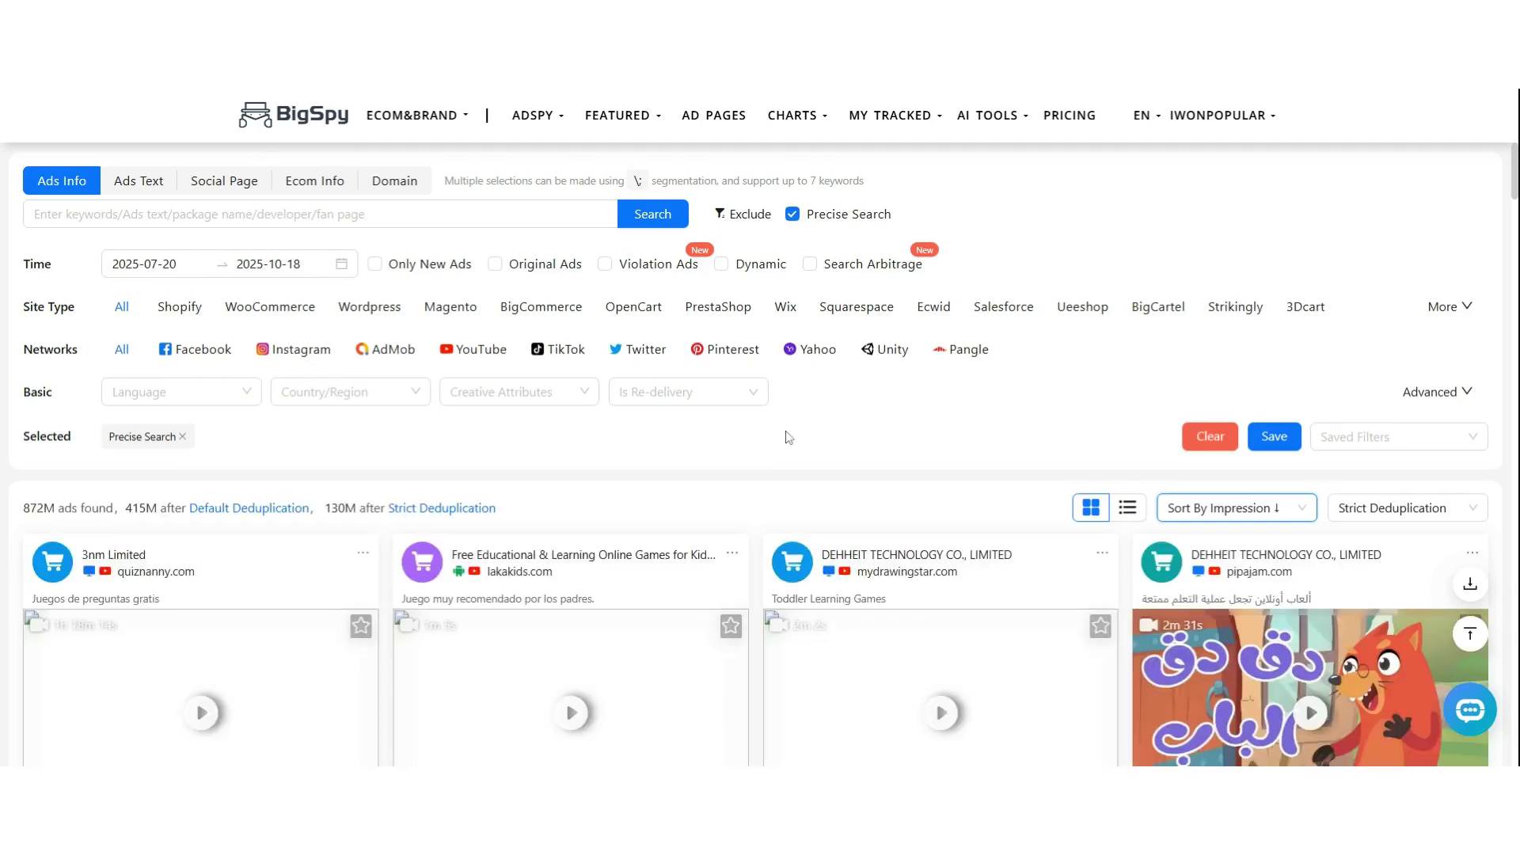
scroll(788, 437, "down", 3)
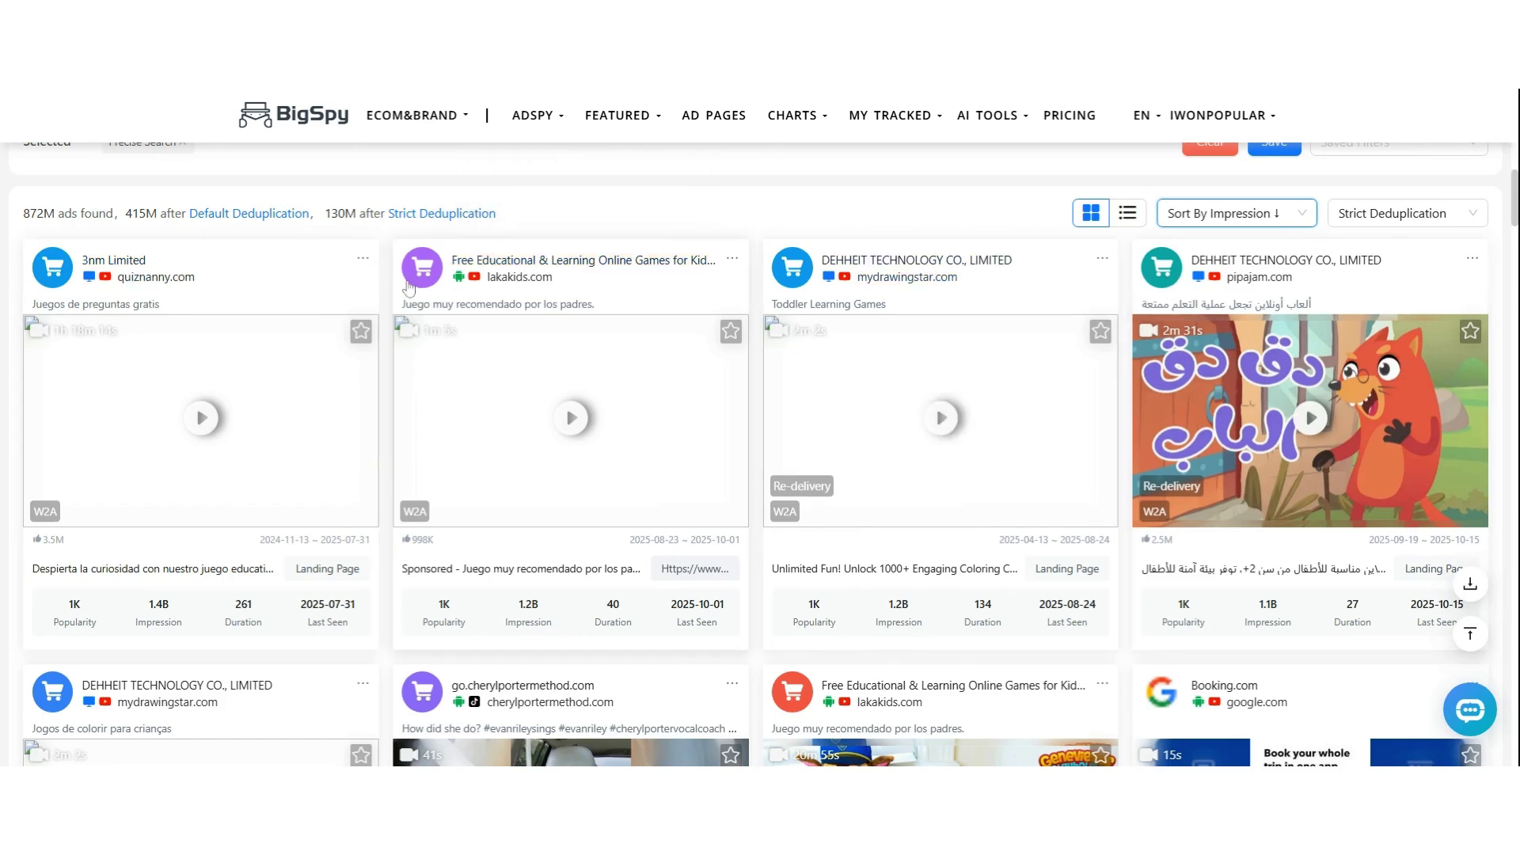
scroll(408, 287, "down", 3)
scroll(475, 380, "up", 4)
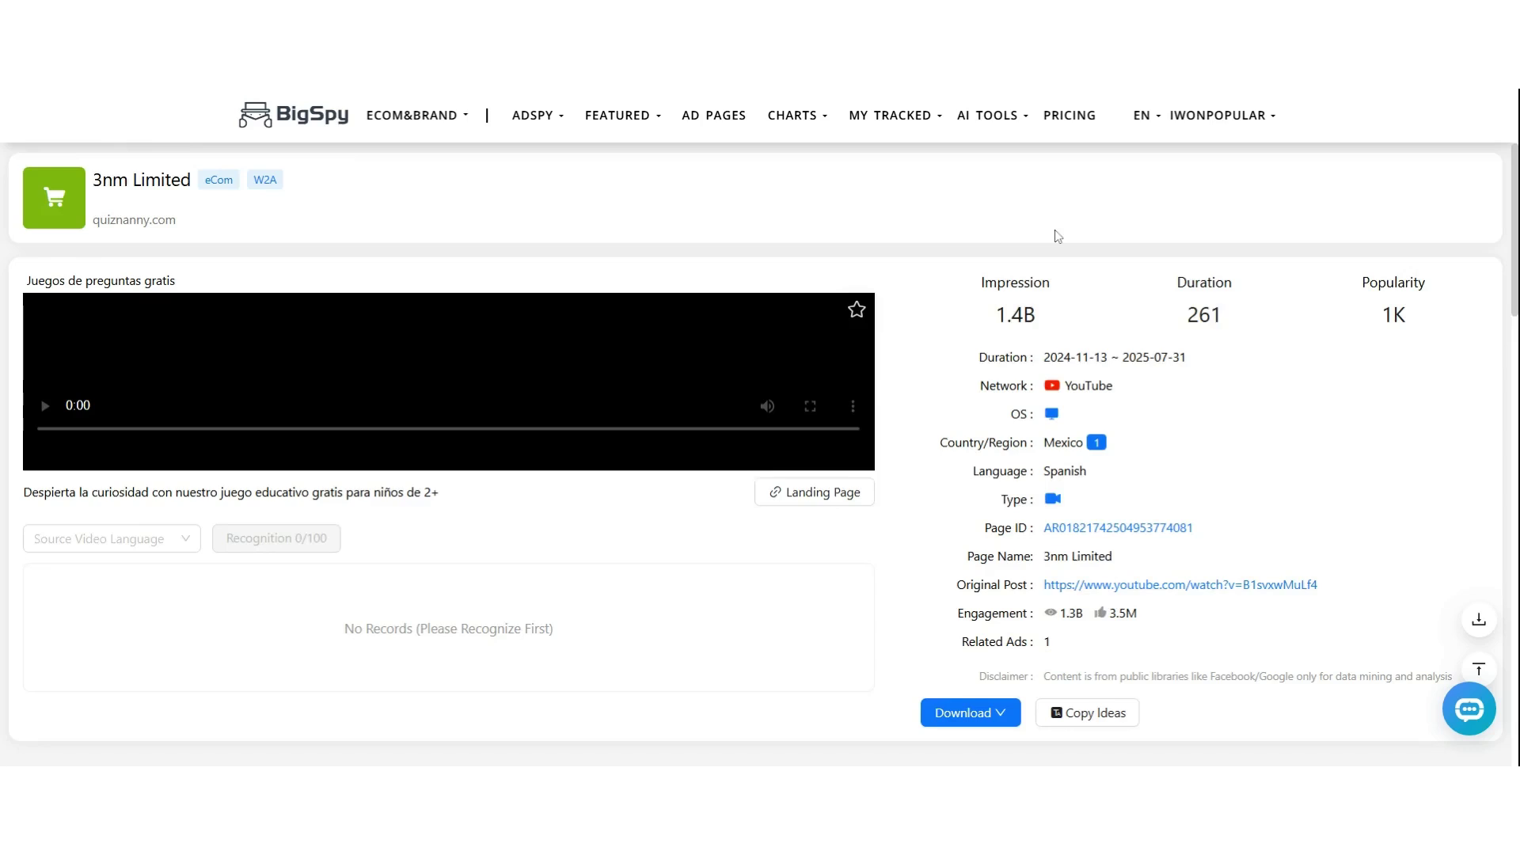
Examine the 3nm Limited ad's details, launch calendar, country analysis, related text, related ads and network analysis
scroll(1053, 291, "down", 1)
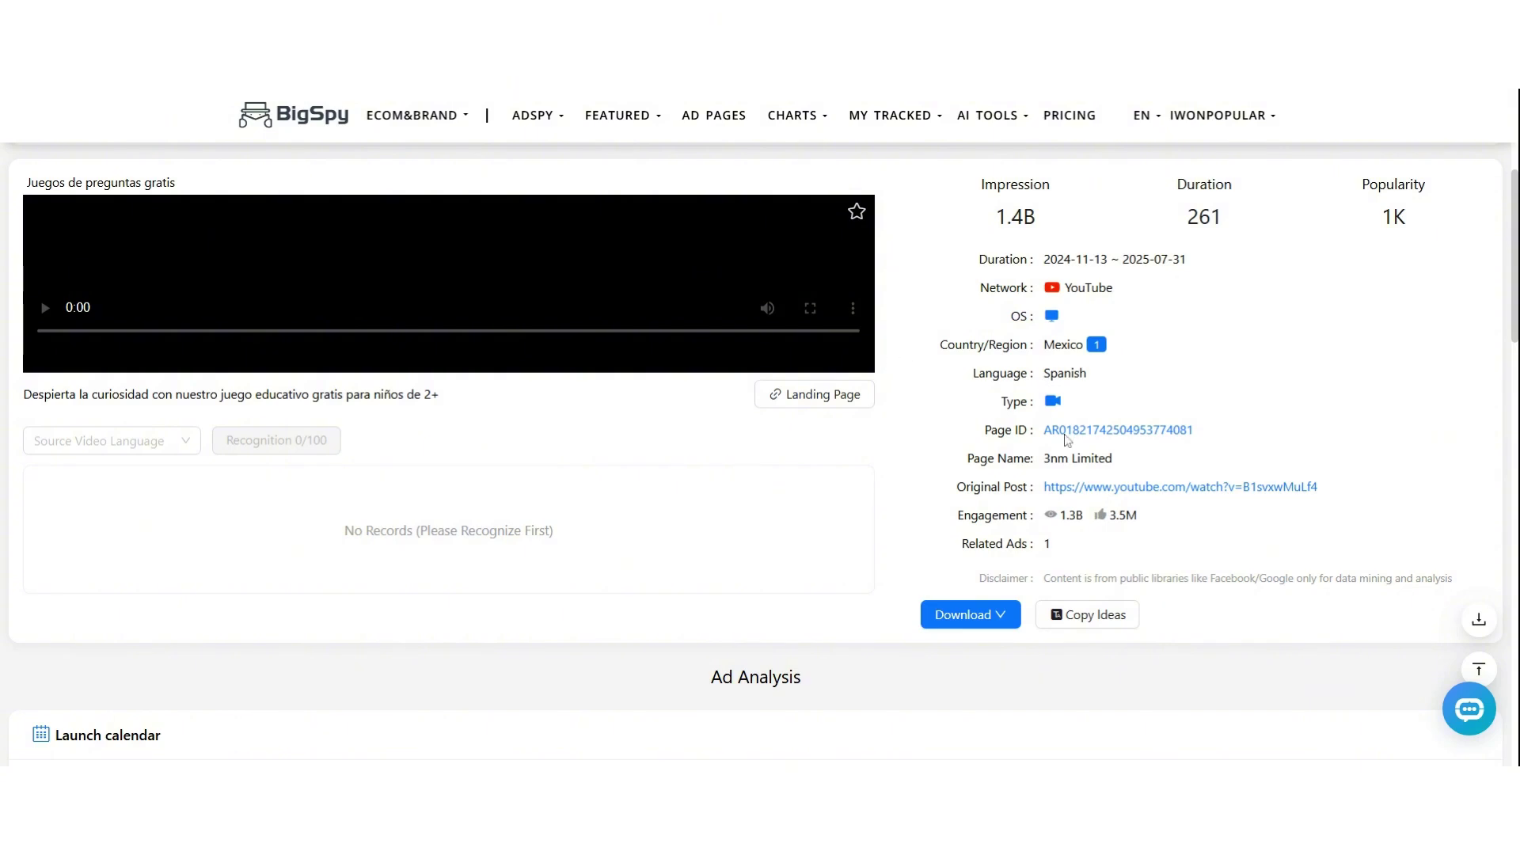
scroll(1068, 441, "down", 3)
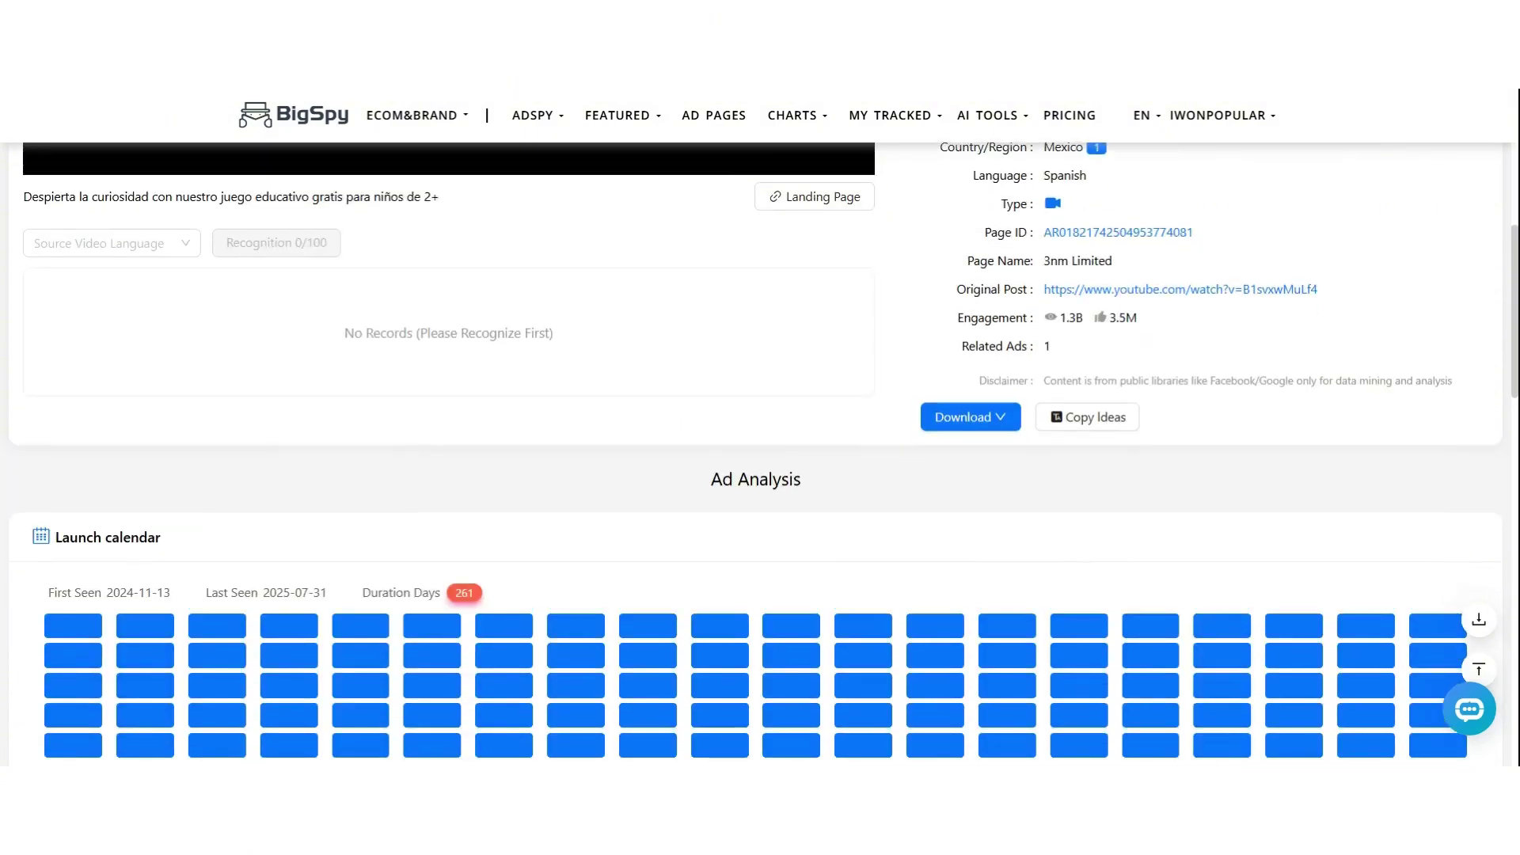
scroll(780, 502, "down", 3)
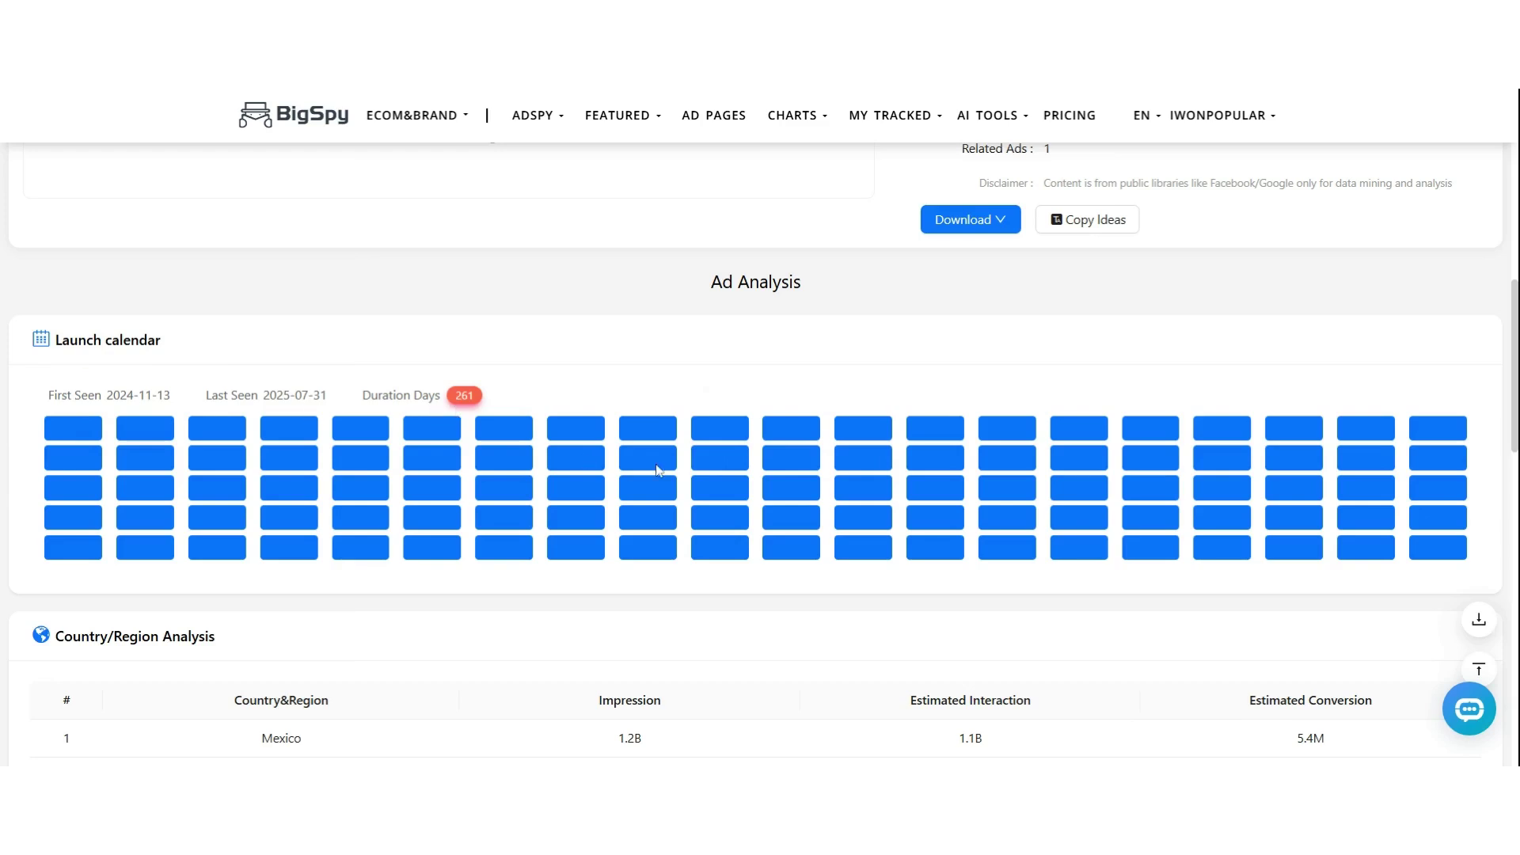
scroll(656, 470, "down", 6)
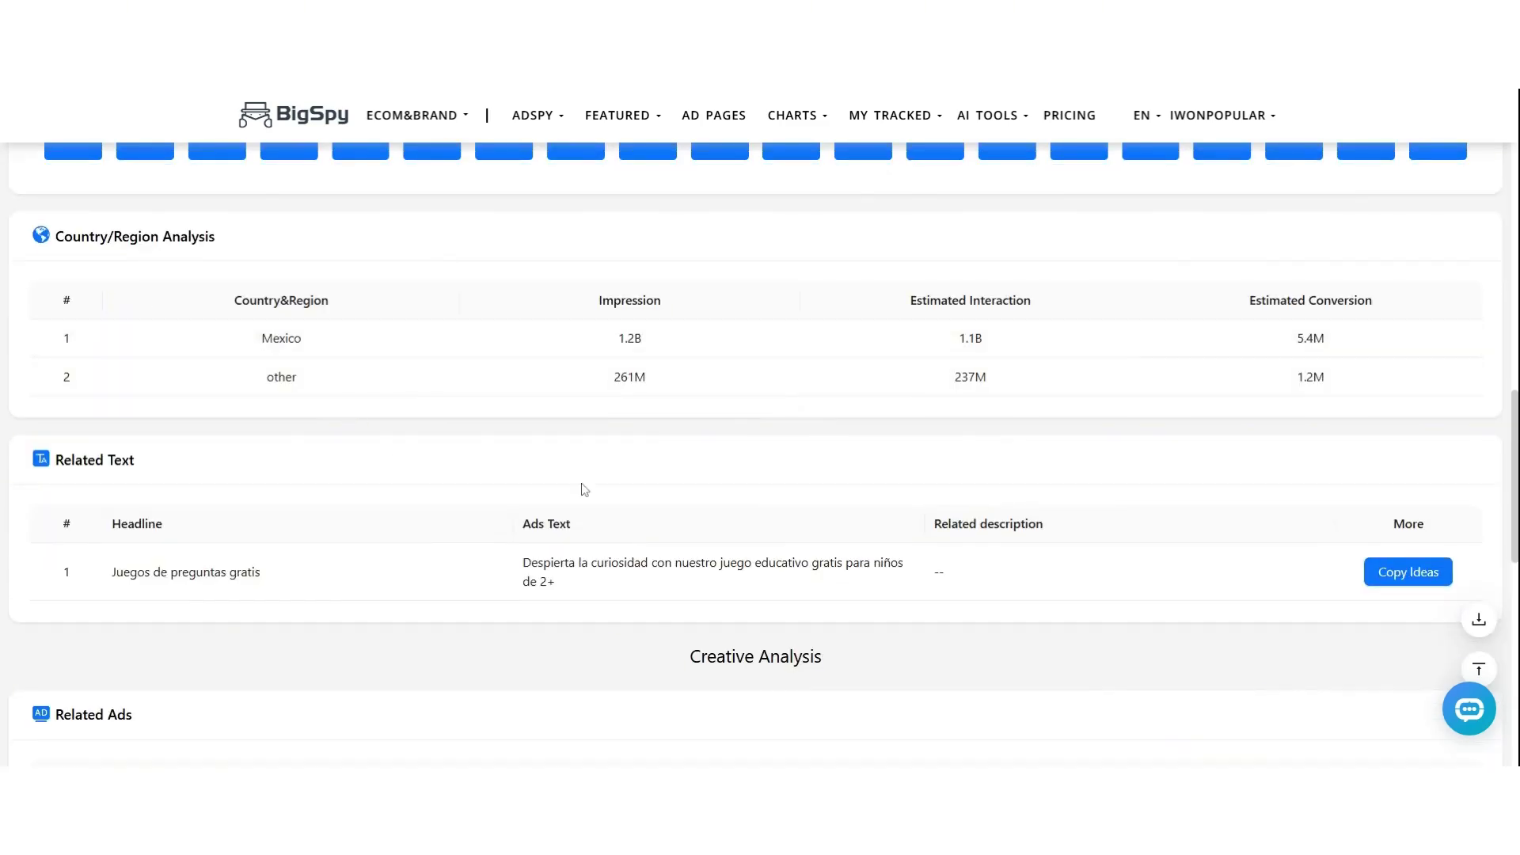
scroll(583, 488, "down", 7)
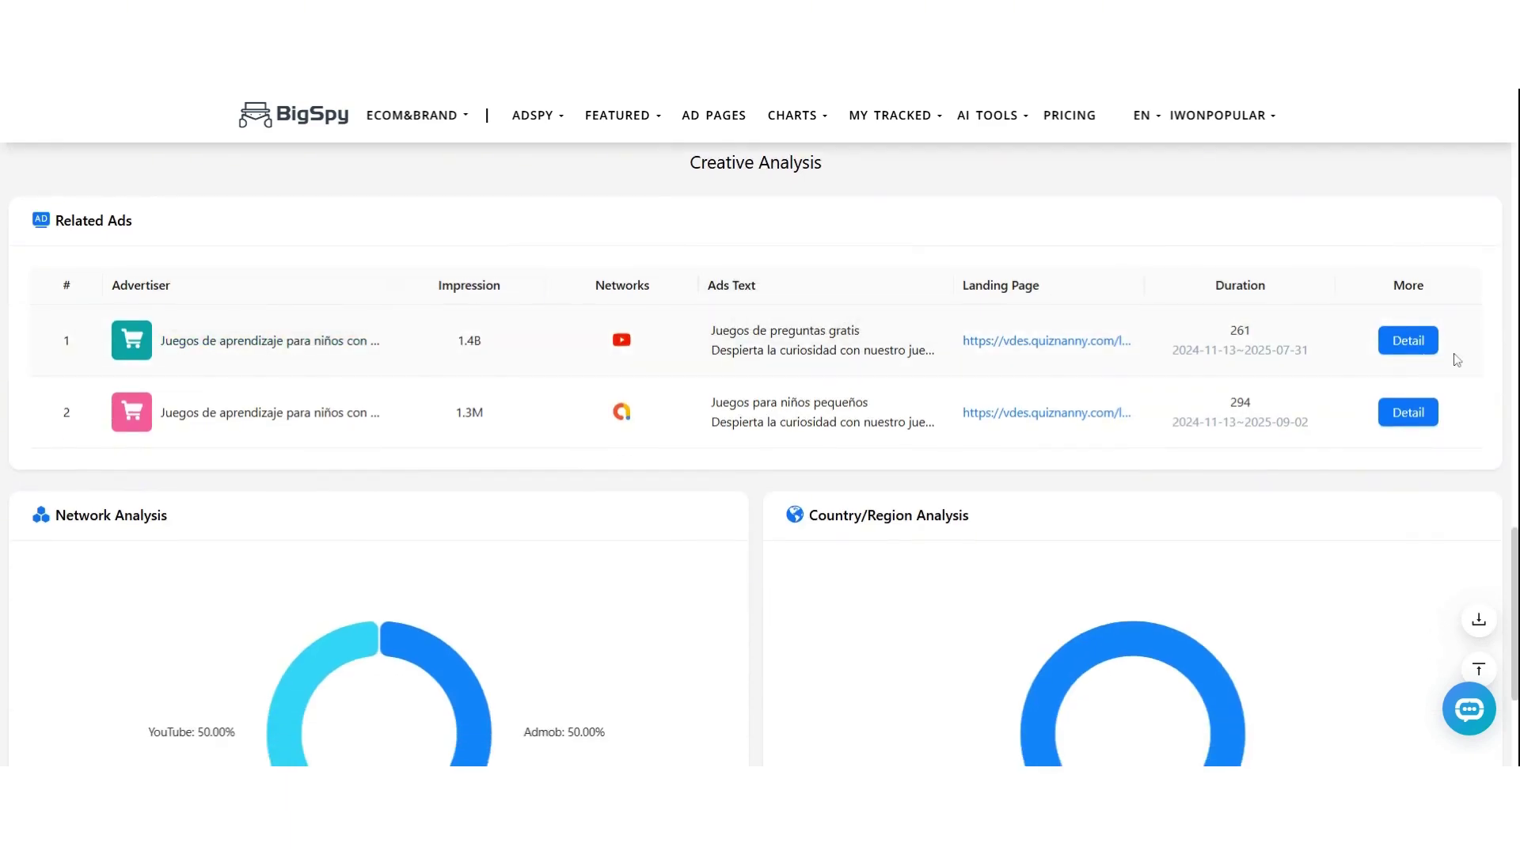
scroll(641, 486, "down", 3)
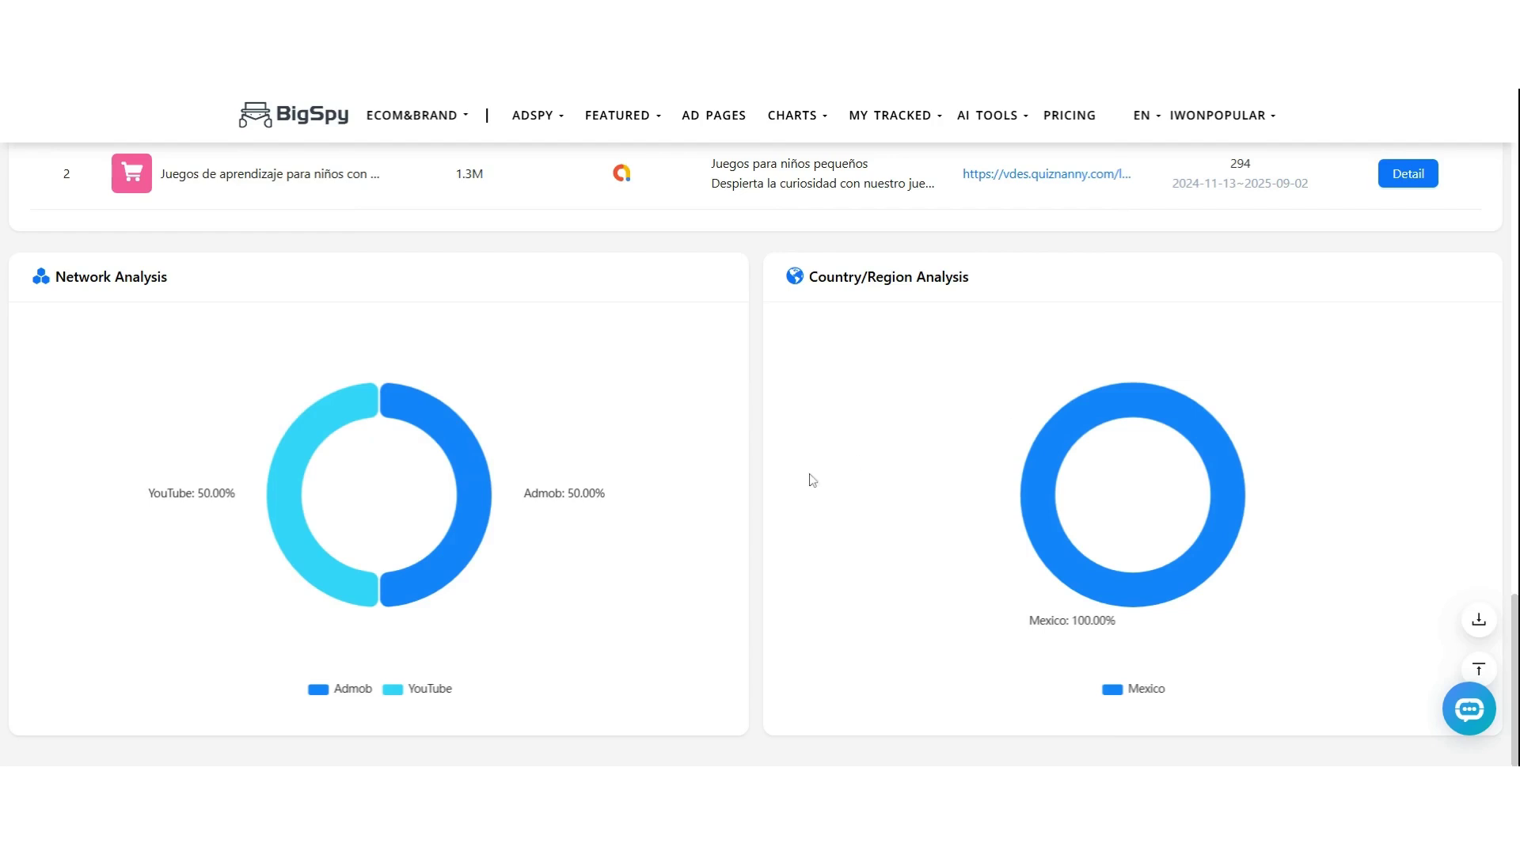
scroll(758, 492, "up", 15)
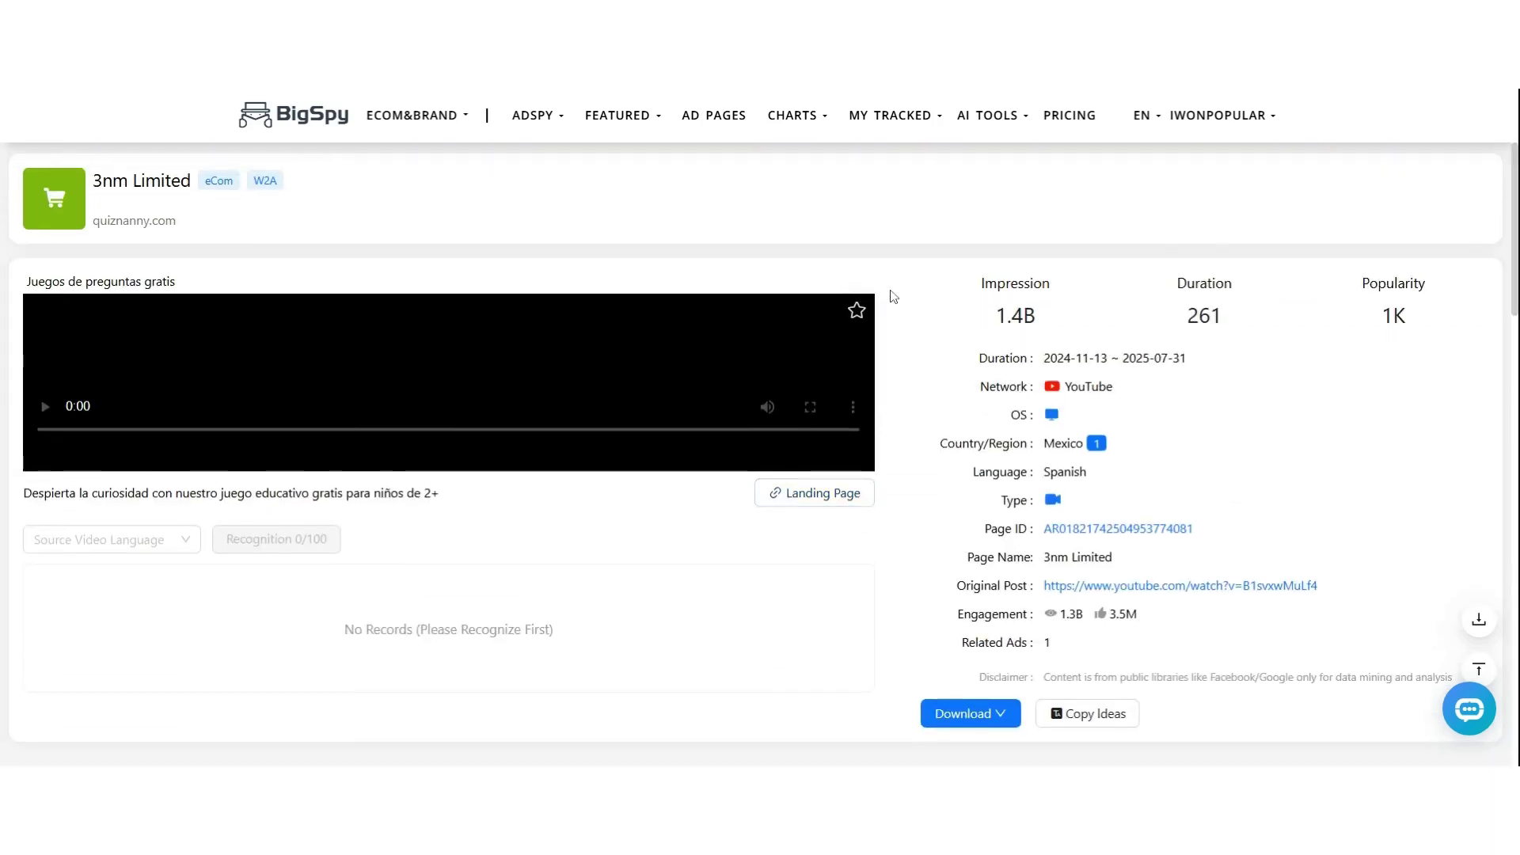
scroll(895, 425, "down", 5)
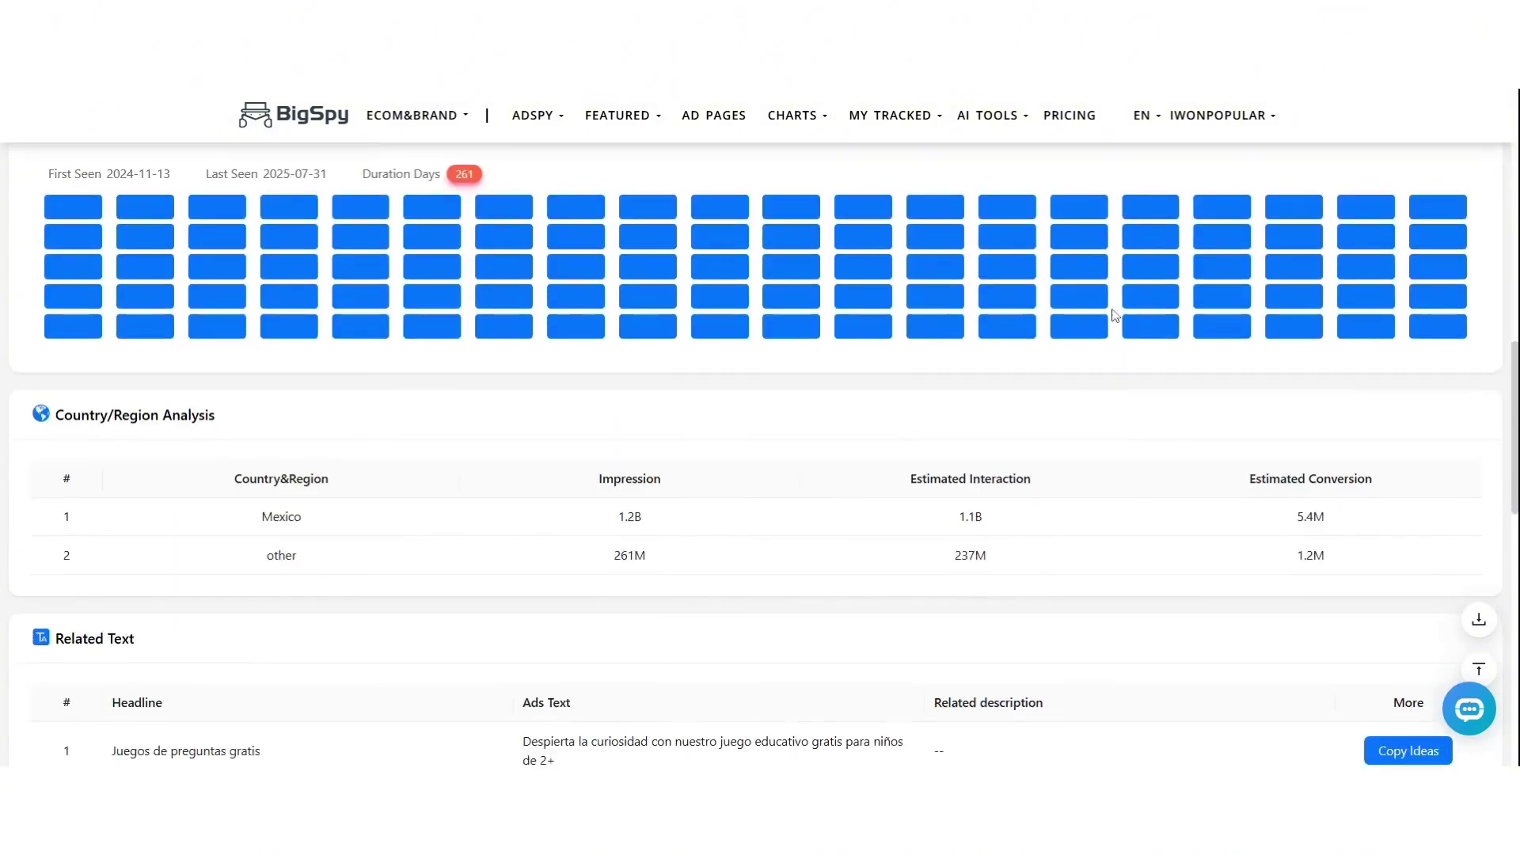
scroll(989, 514, "up", 5)
left_click(1007, 402)
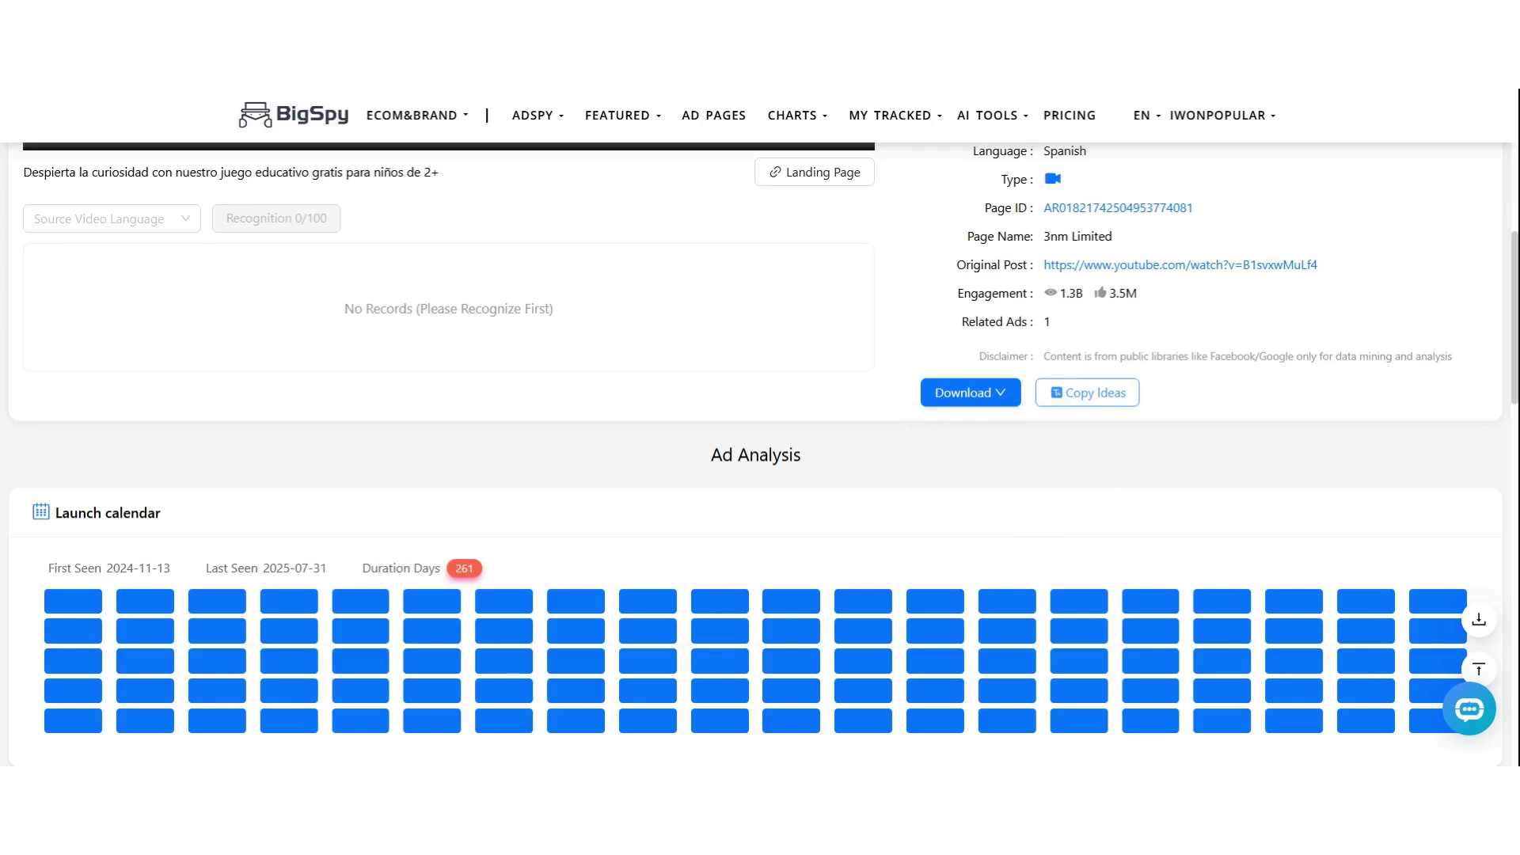
scroll(1029, 394, "up", 4)
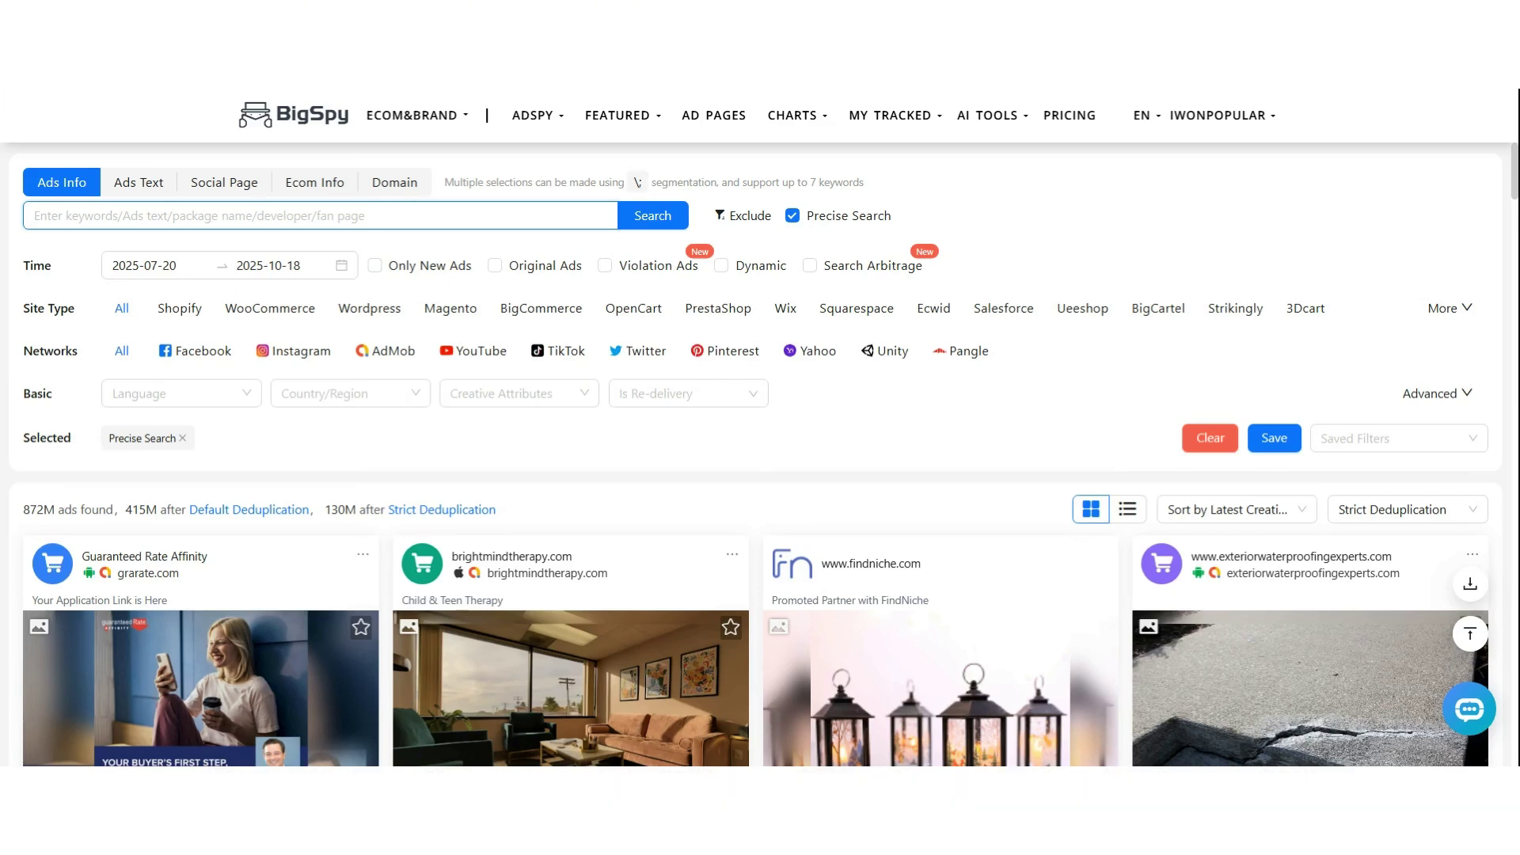
Search the ads for the keyword "caps" and look over the matching ad cards
type("watces")
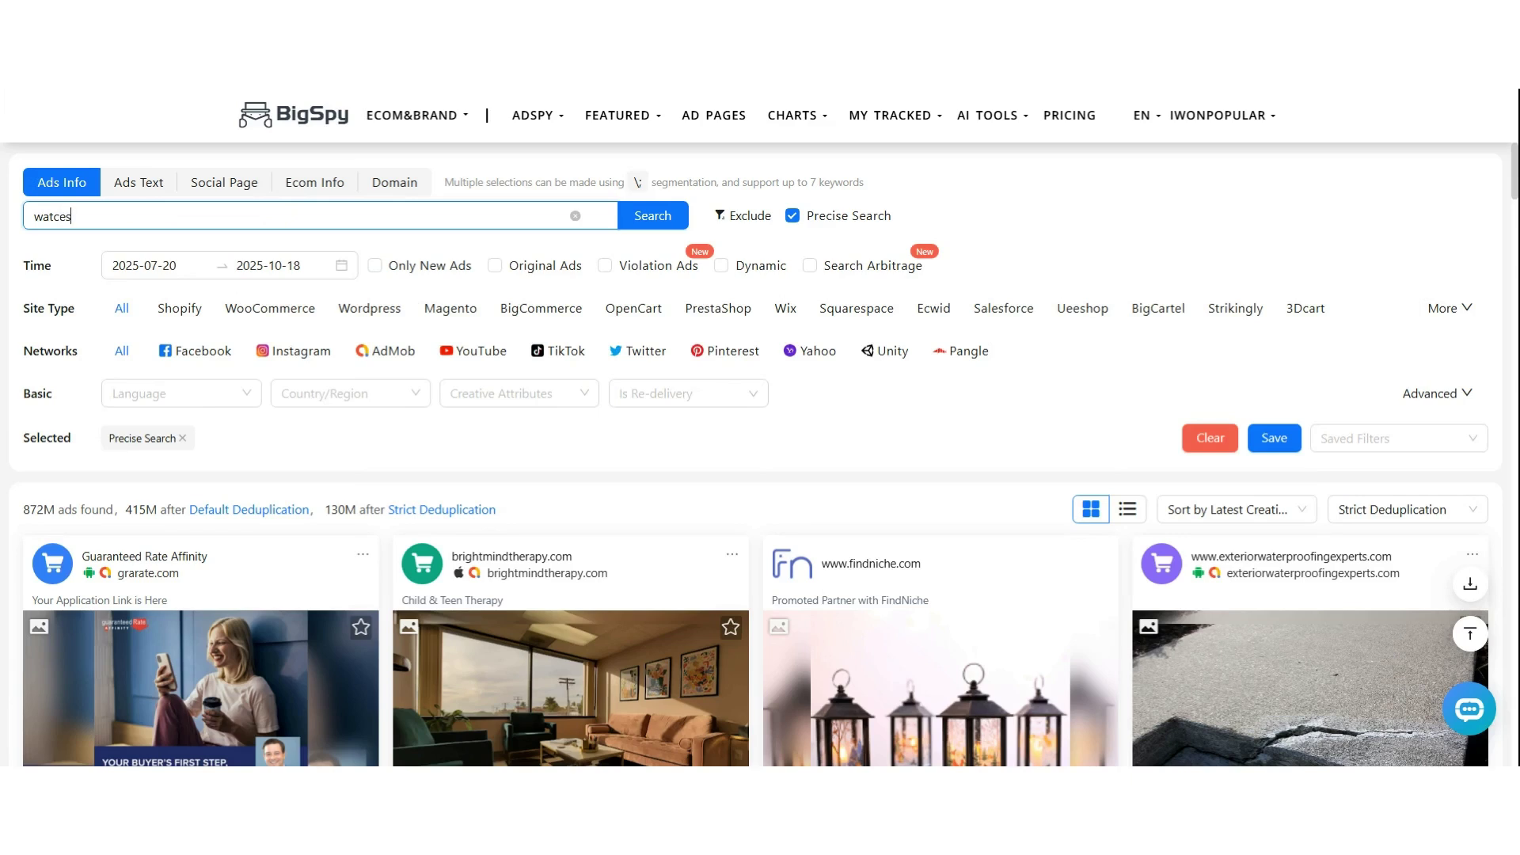
key("ctrl+a")
type("caps")
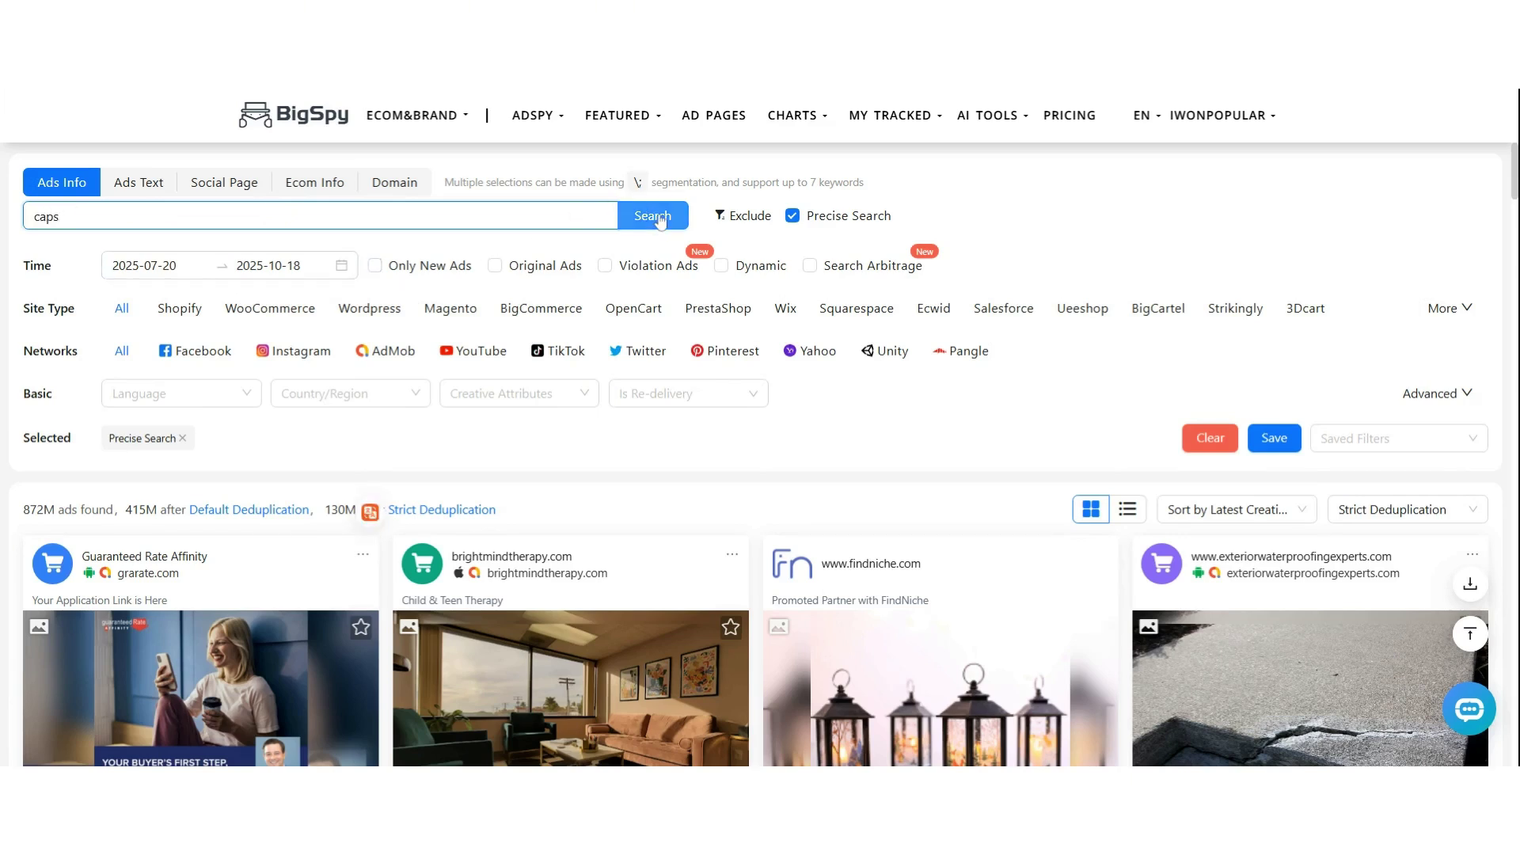
left_click(660, 219)
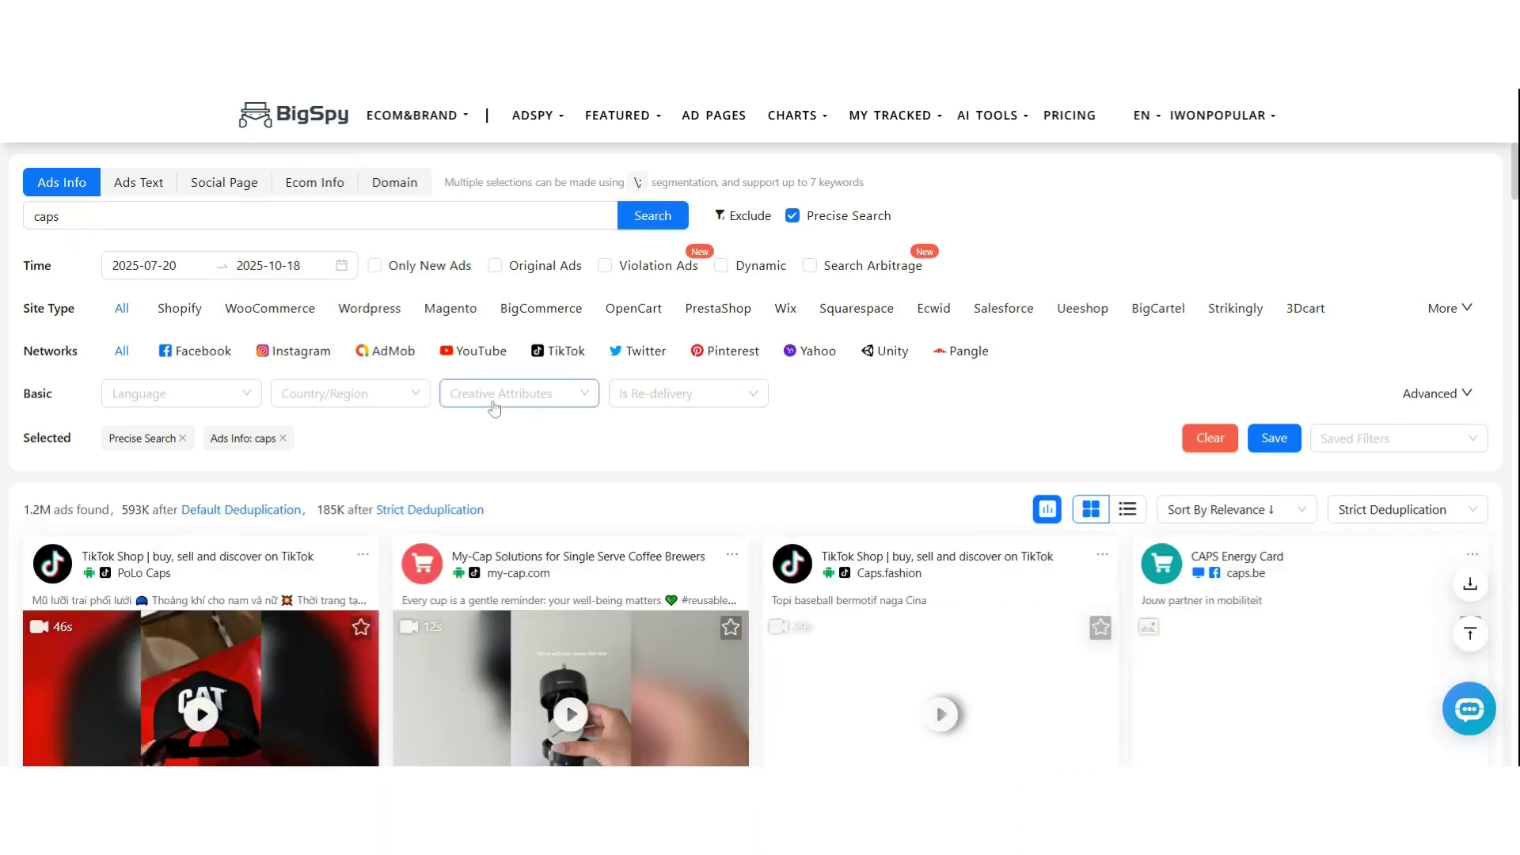
scroll(348, 421, "down", 3)
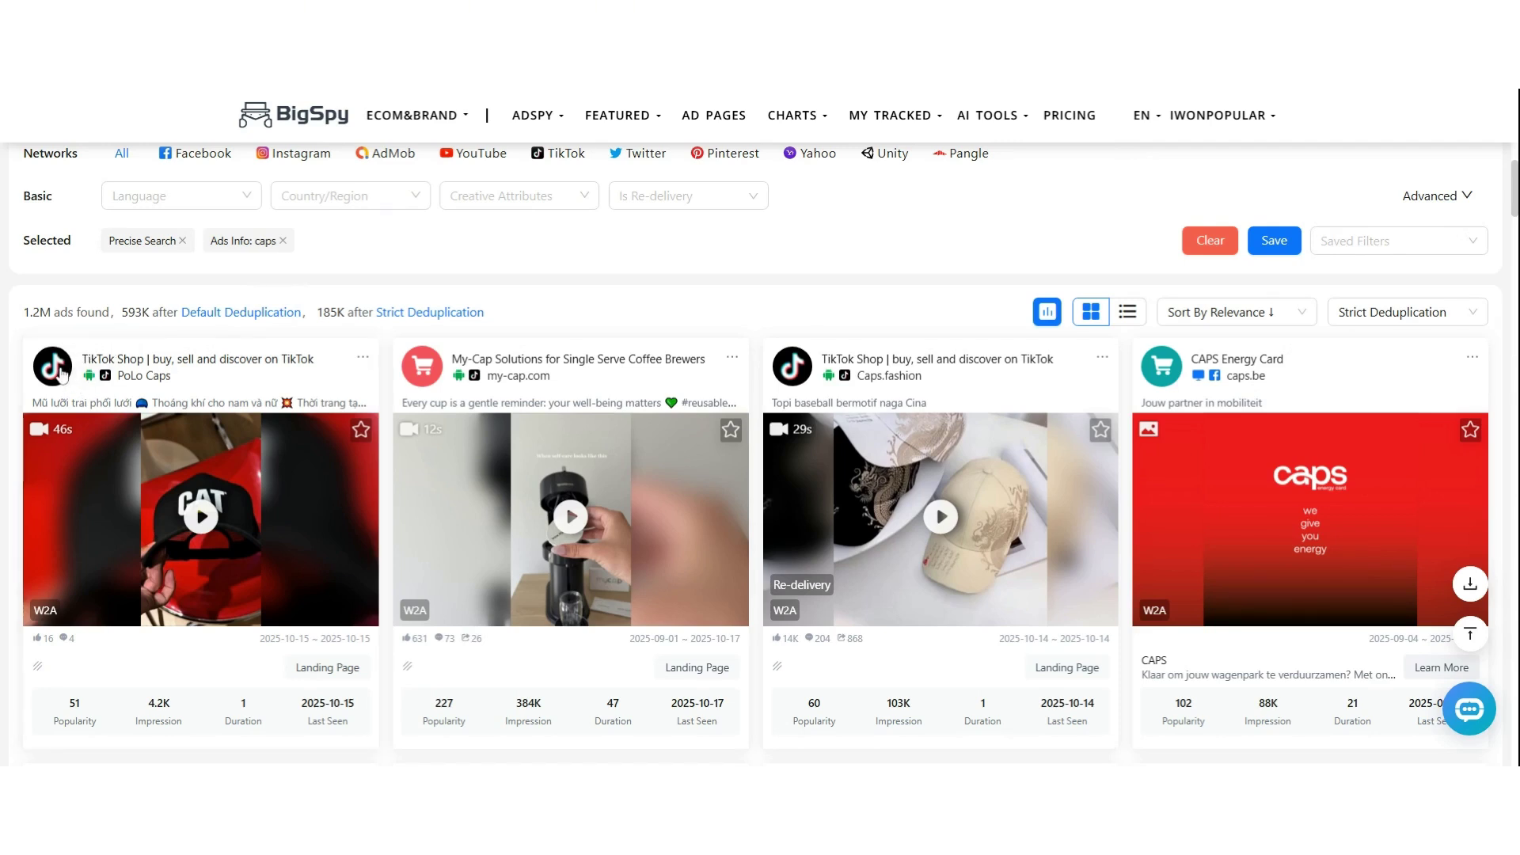
Open the PoLo Caps TikTok Shop ad's details, pause its video and review the impression, network and country information
left_click(646, 155)
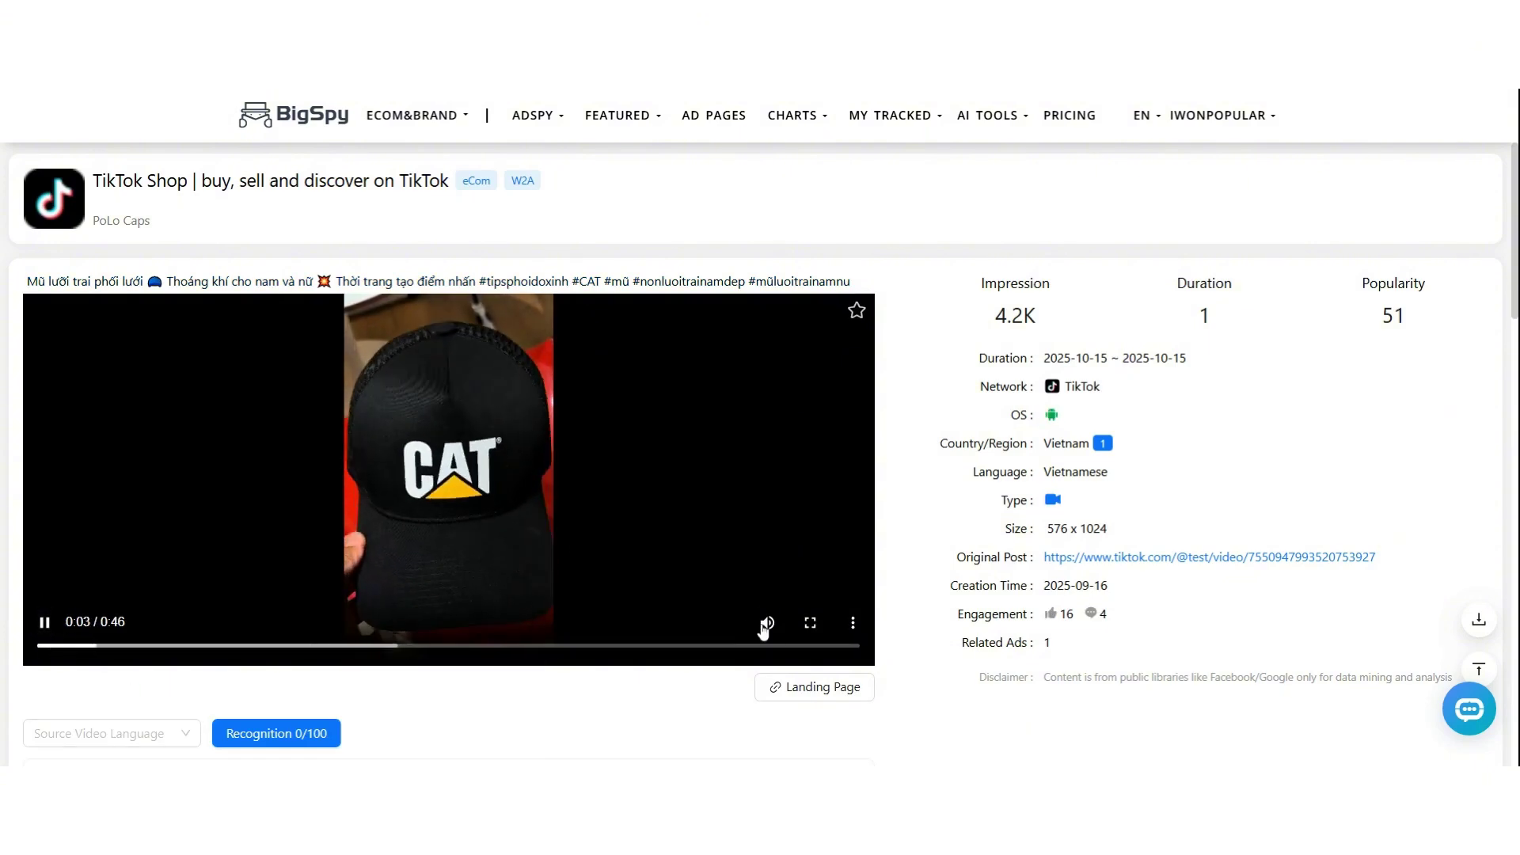
left_click(37, 633)
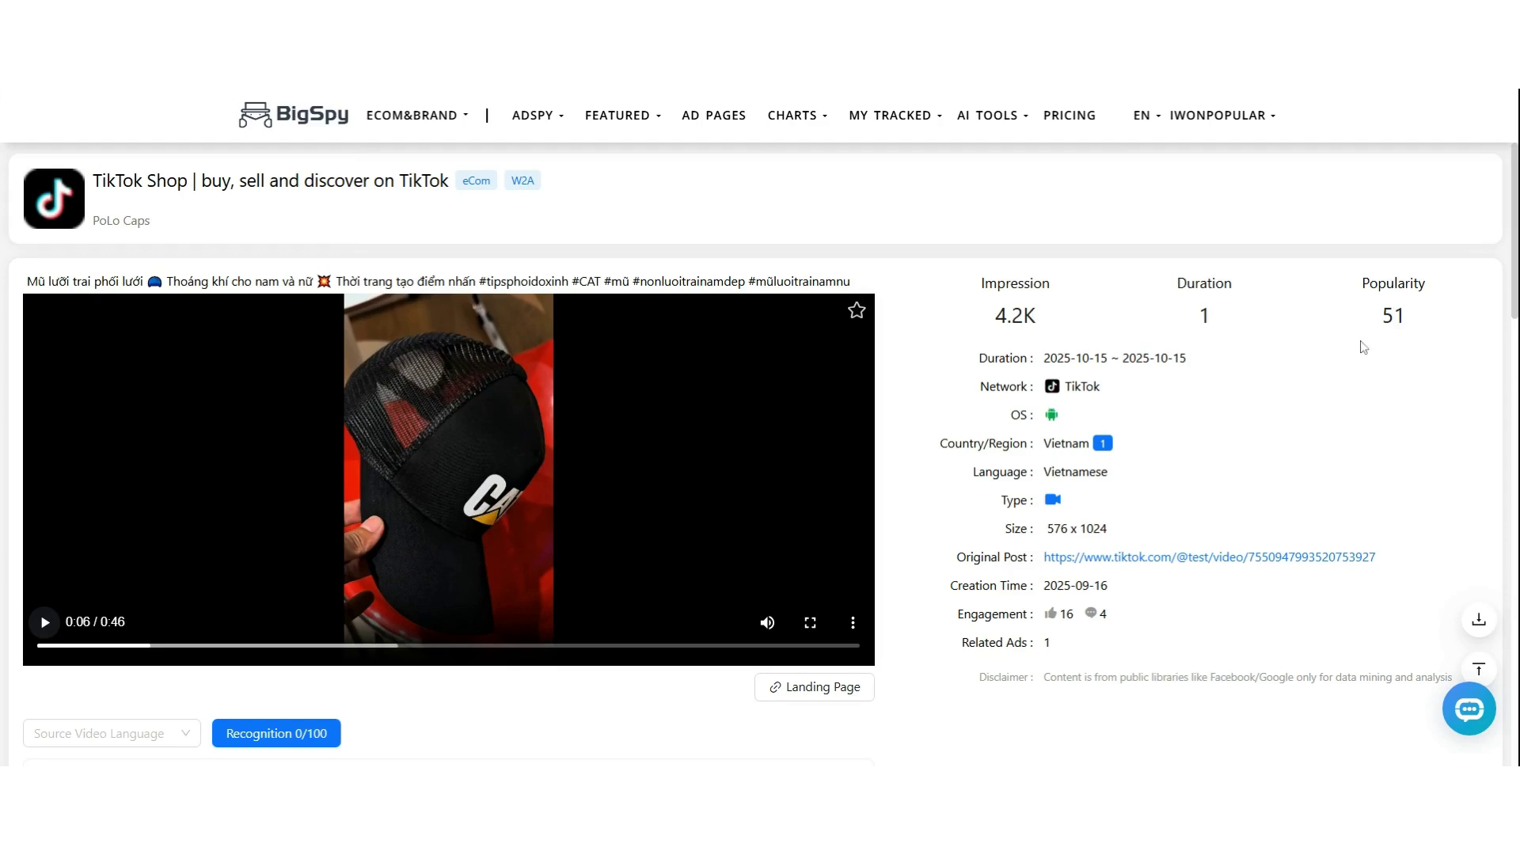
scroll(1314, 337, "down", 2)
scroll(1108, 328, "up", 1)
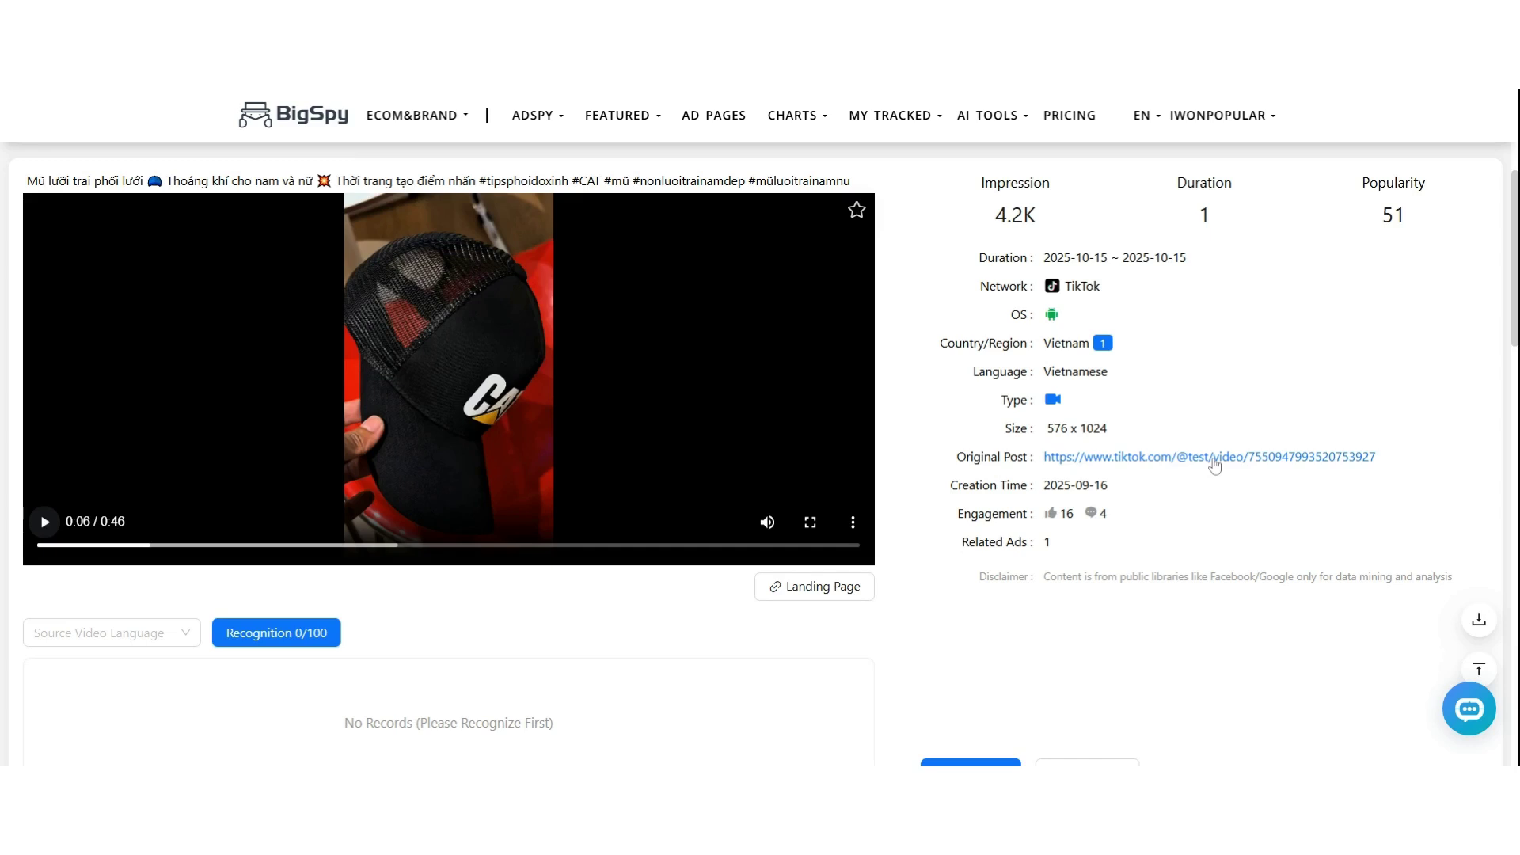
scroll(1097, 400, "down", 1)
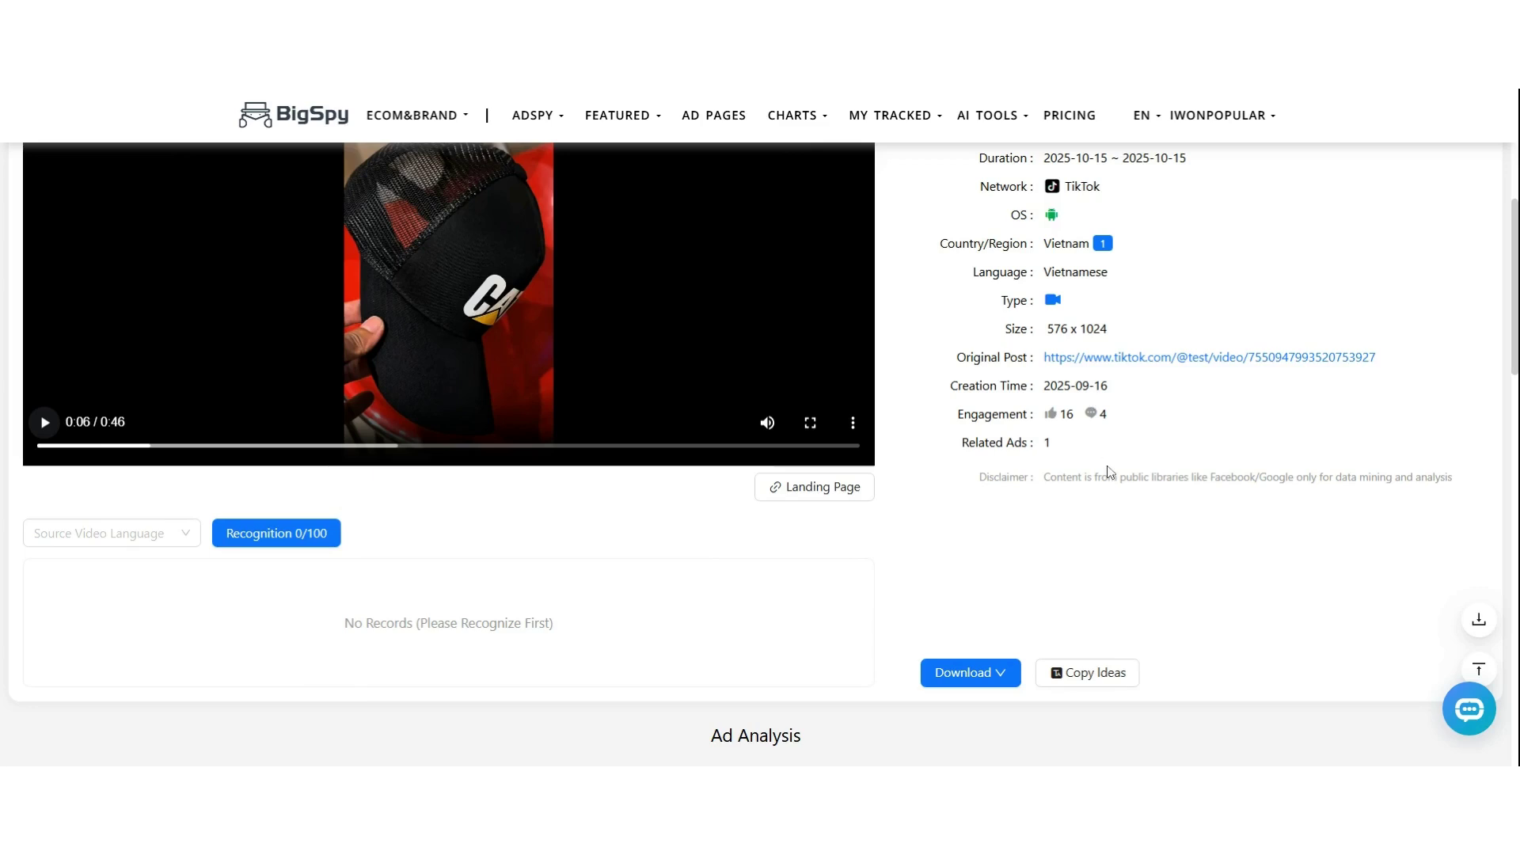
Examine the PoLo Caps ad's launch calendar, country analysis, related text, related ads and network analysis
scroll(1089, 401, "down", 3)
mouse_move(984, 380)
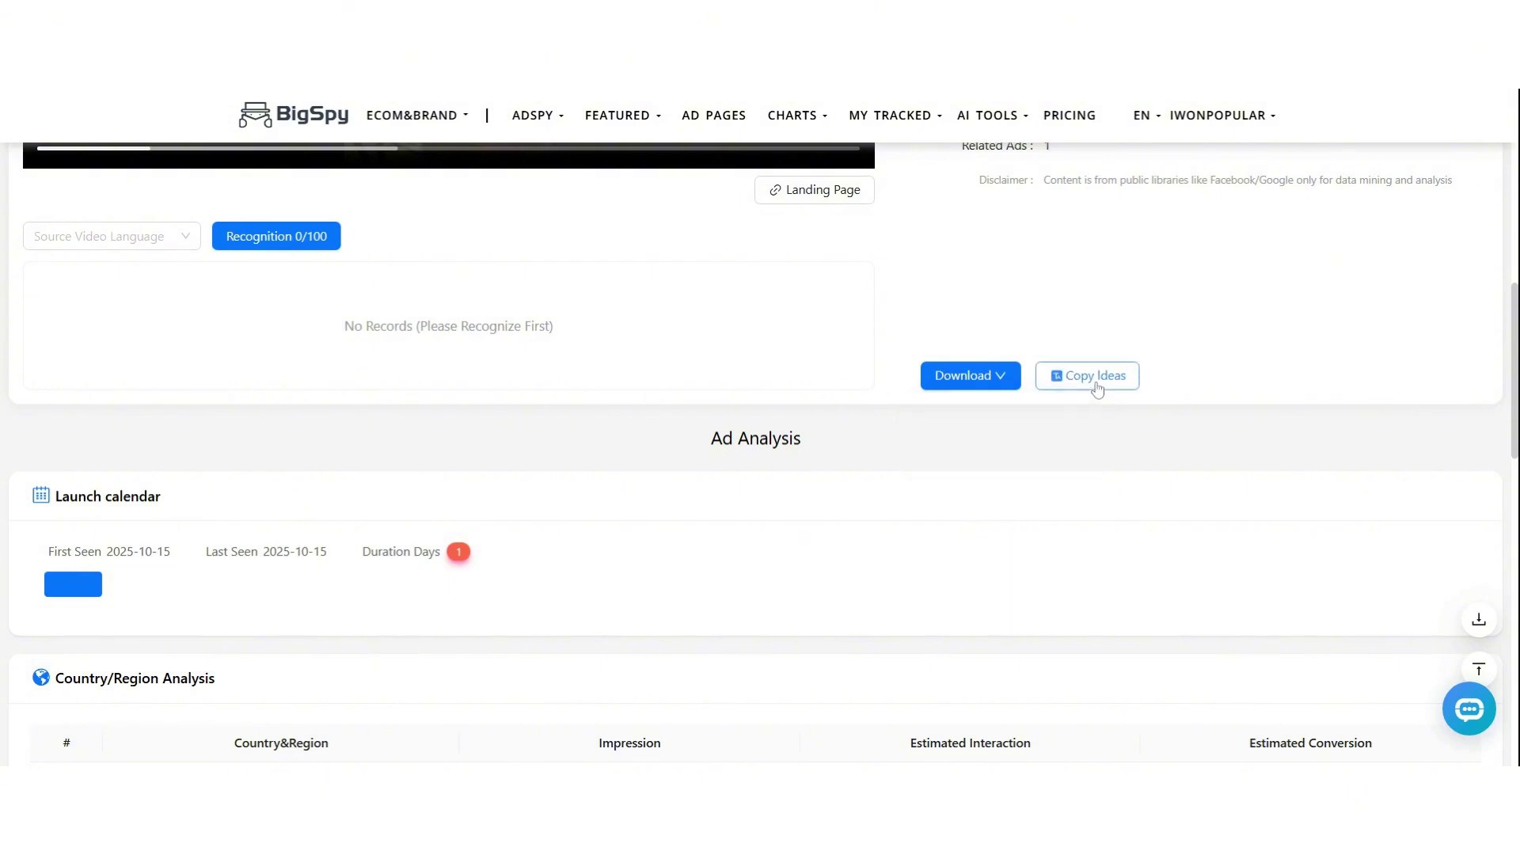
scroll(583, 482, "down", 3)
scroll(482, 509, "down", 2)
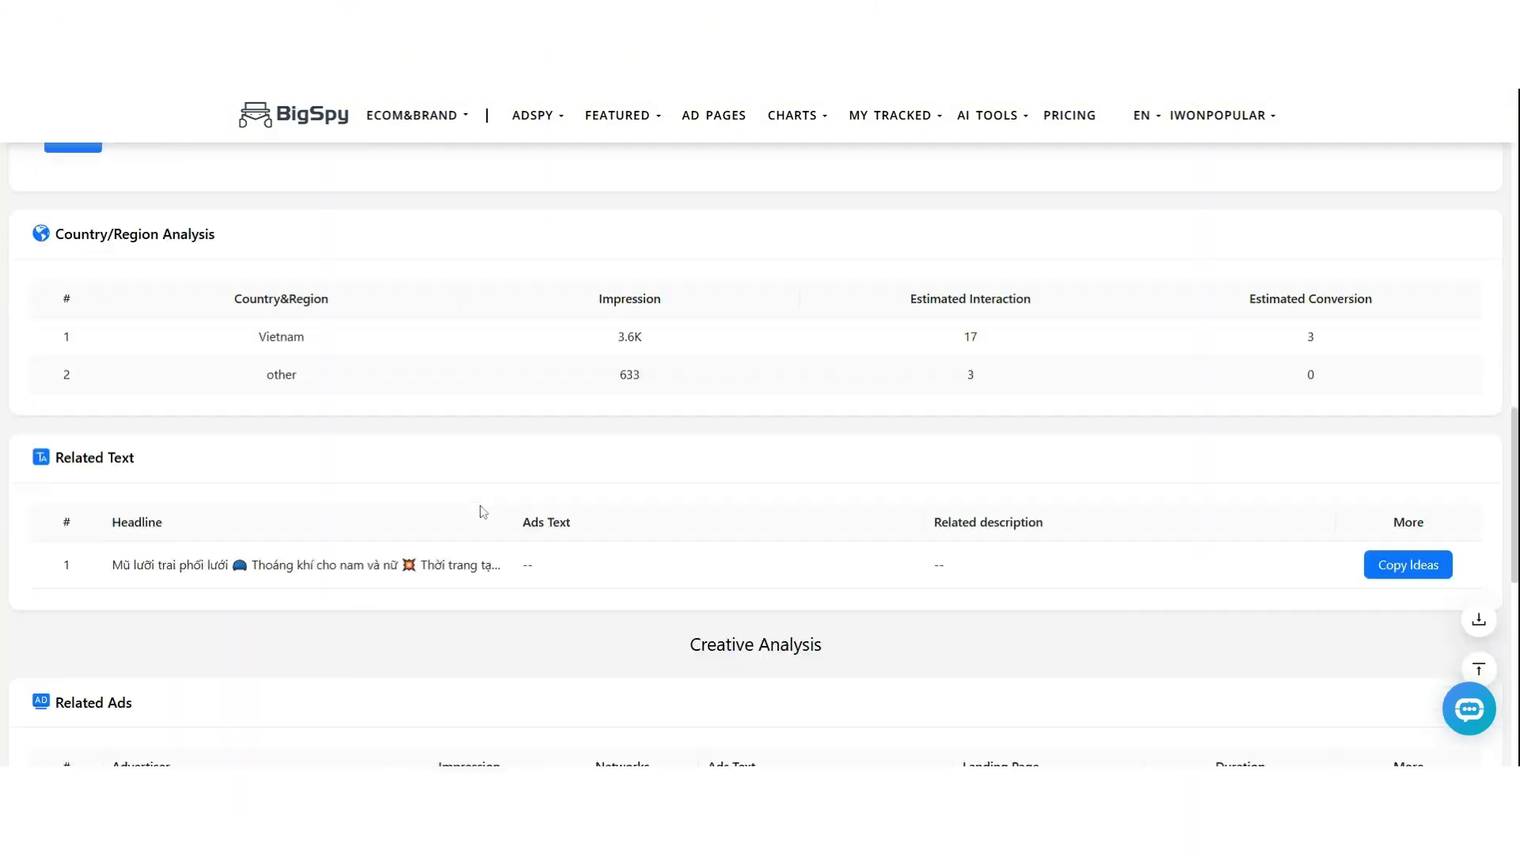
scroll(624, 482, "down", 3)
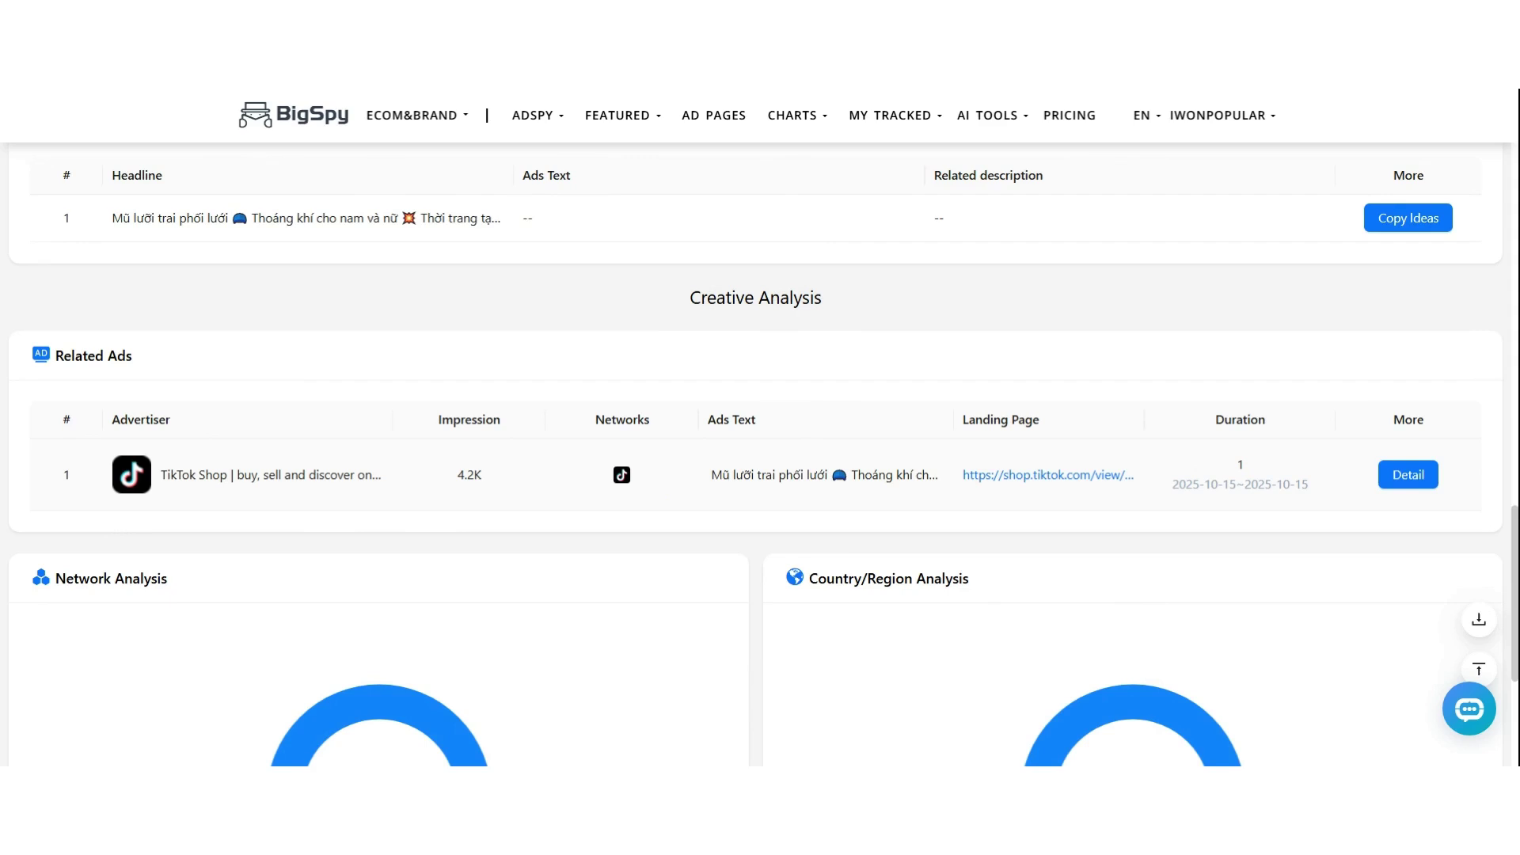
scroll(672, 496, "down", 4)
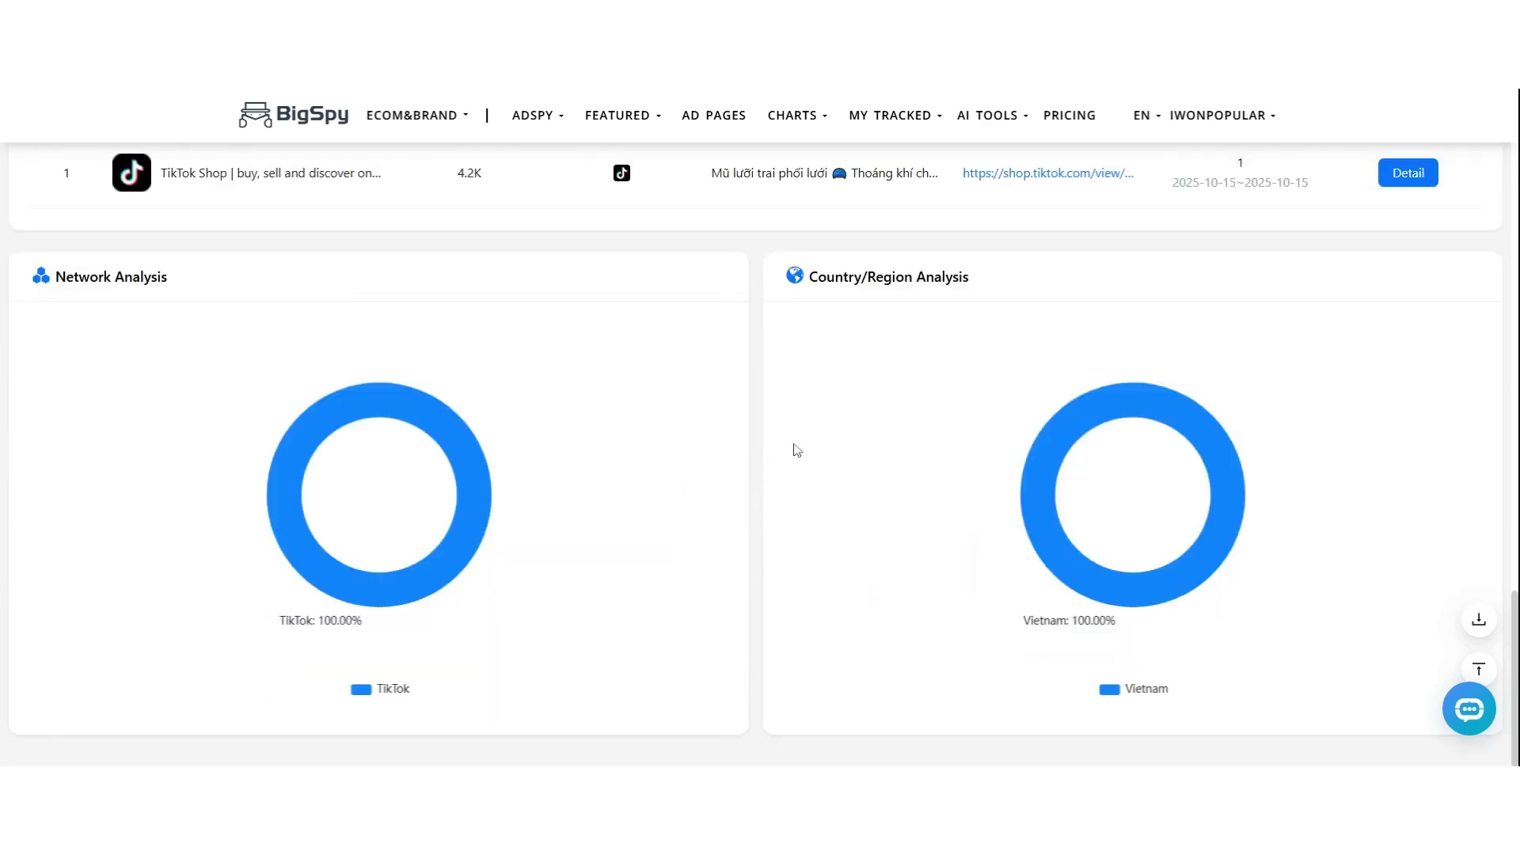
scroll(800, 459, "up", 8)
scroll(806, 465, "up", 10)
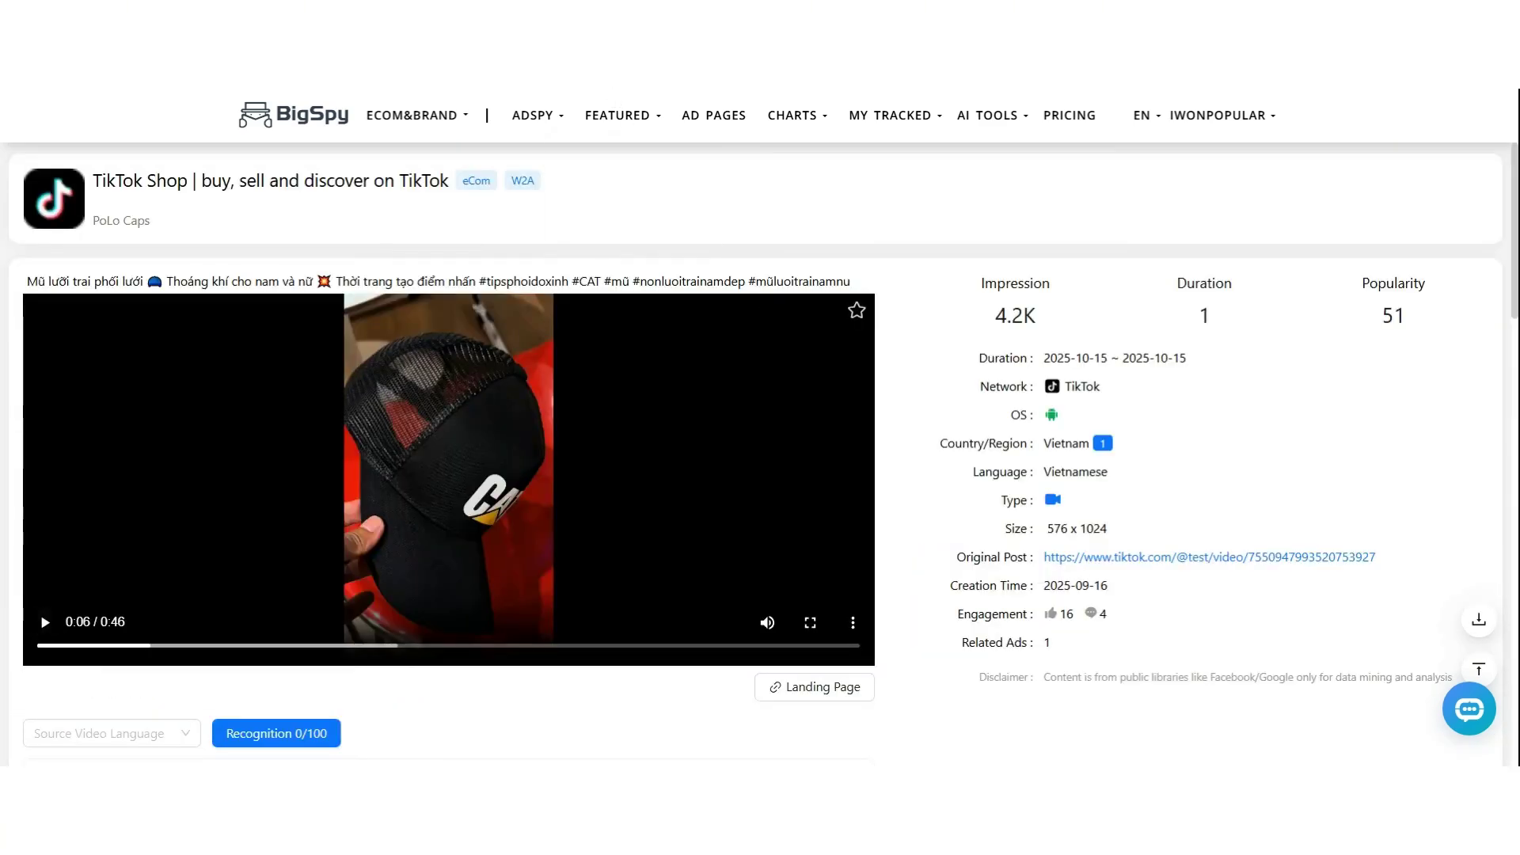
Return to the ad search and search the ads' text for "buy this"
key("alt+Left")
scroll(712, 328, "up", 3)
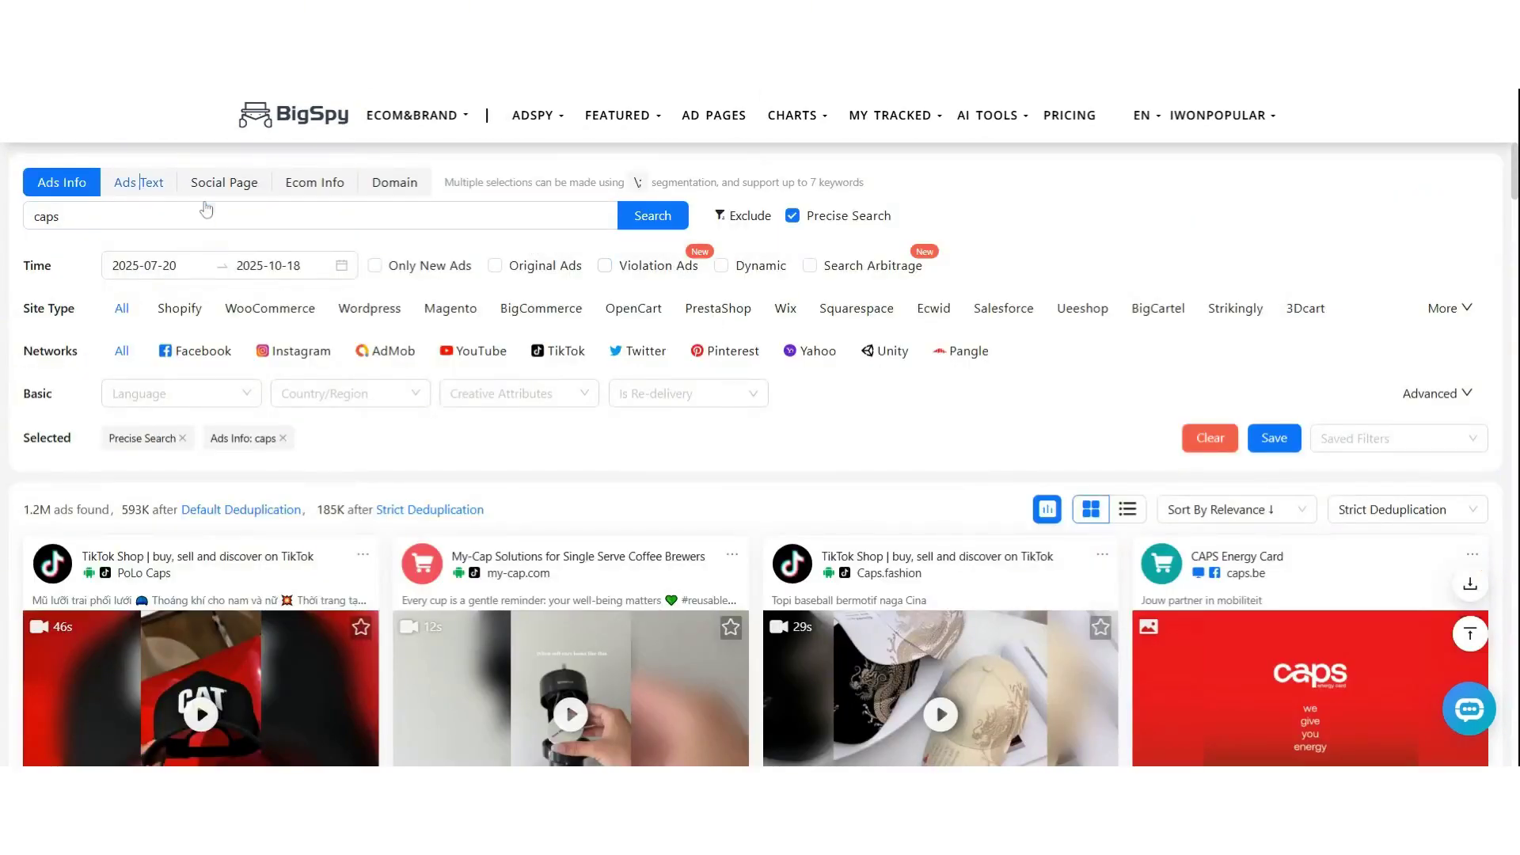
left_click(139, 182)
double_click(46, 216)
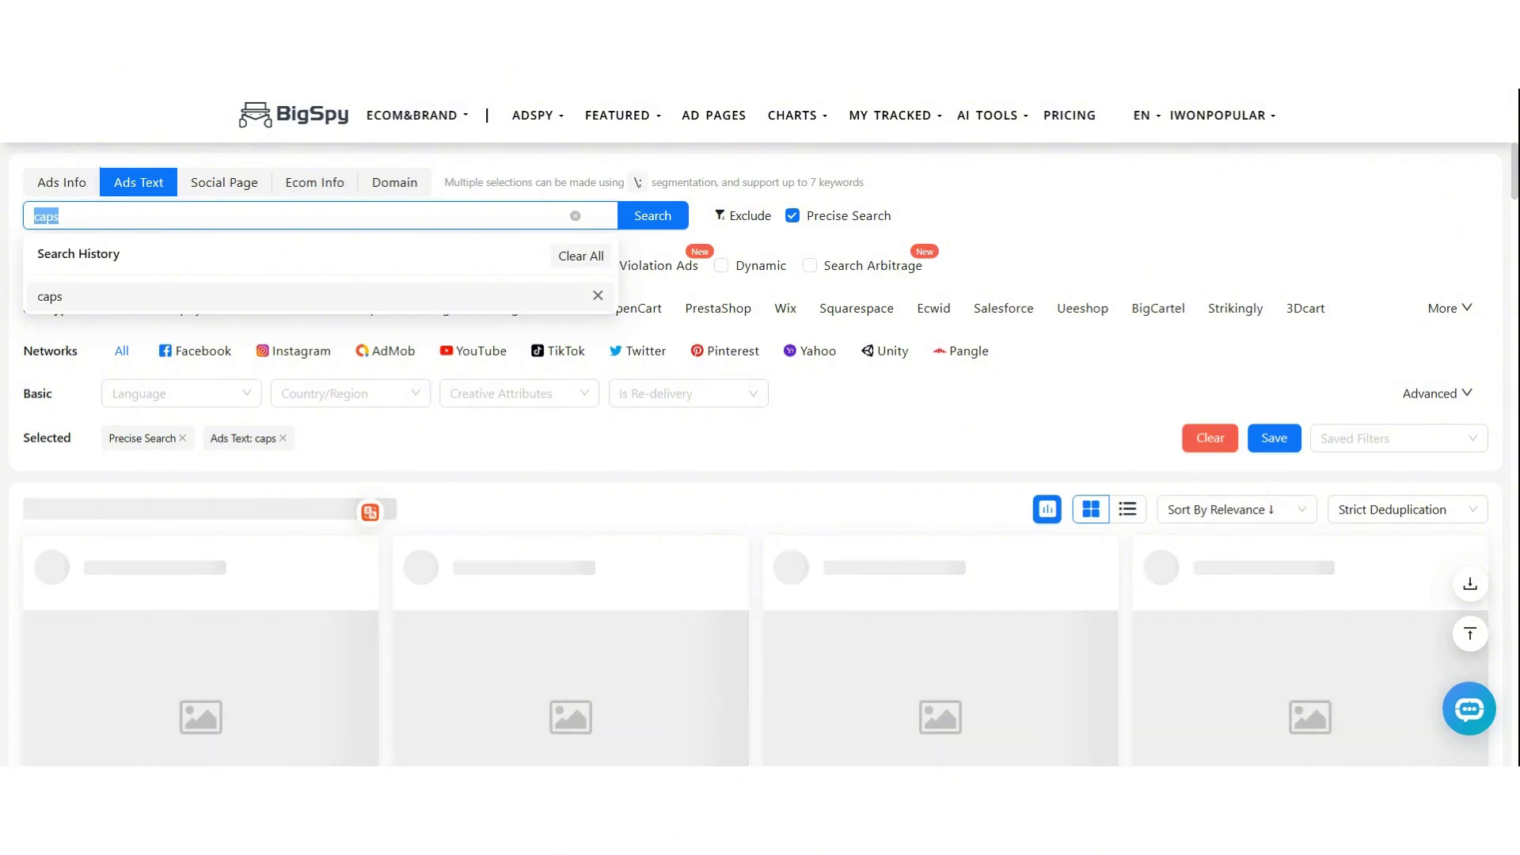
type("buy this")
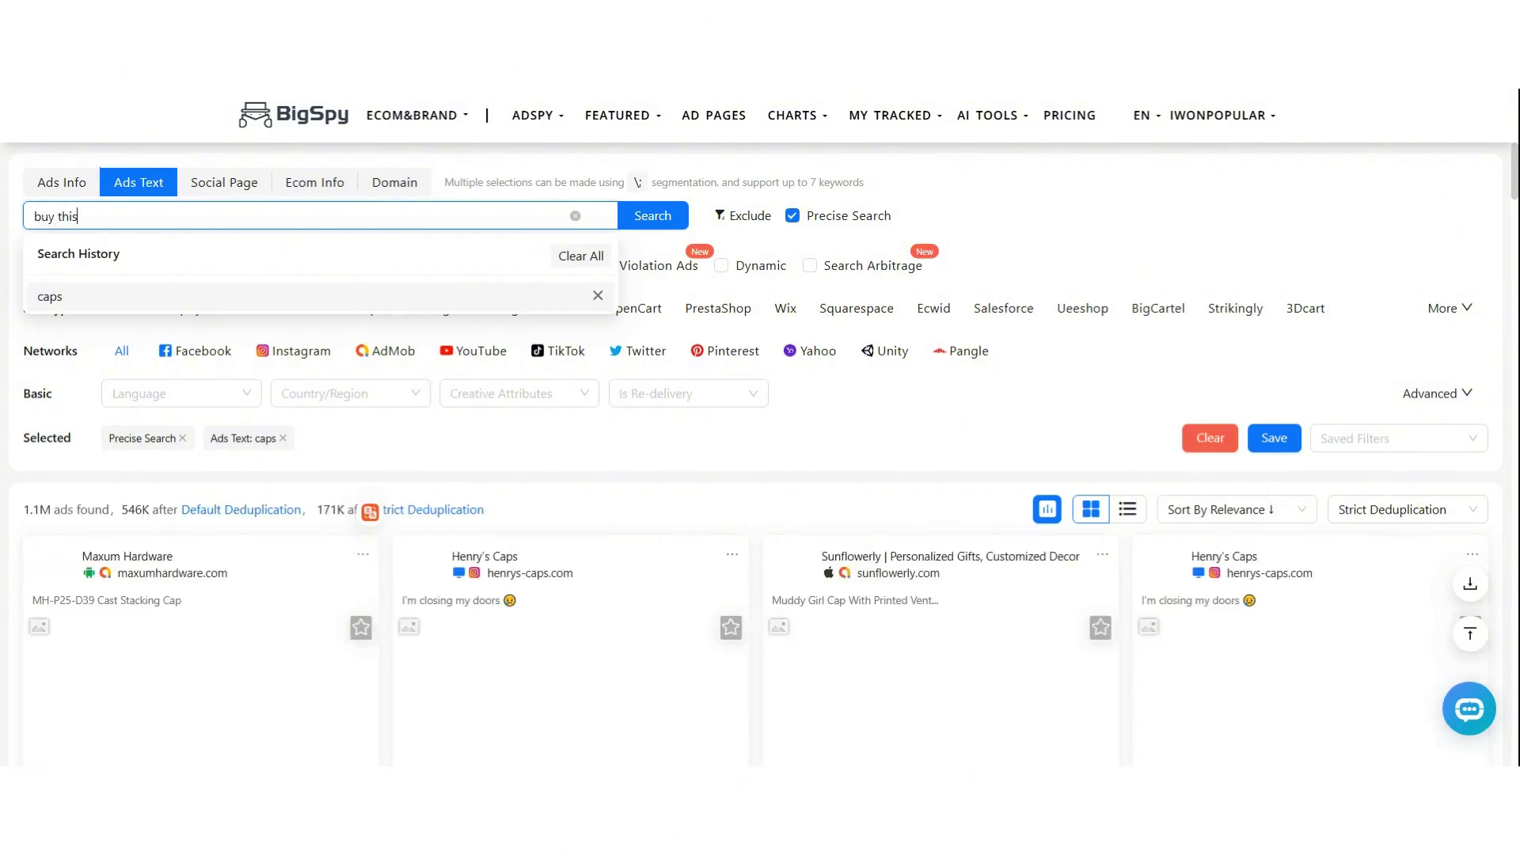
left_click(651, 226)
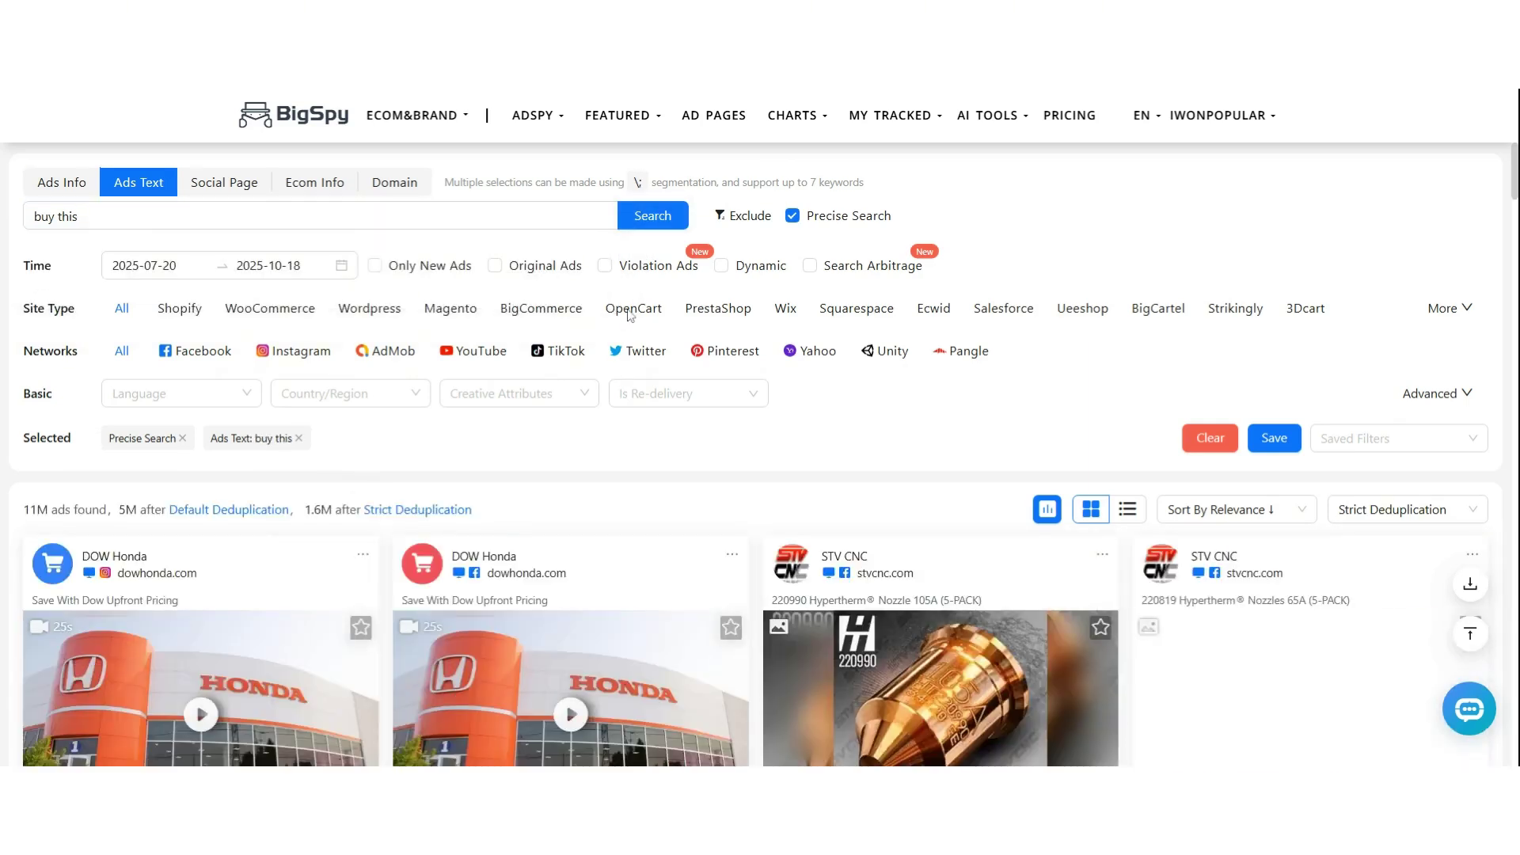
Look over the matching ad cards, open the DOW Honda Instagram ad's details and pause its video
scroll(629, 317, "down", 3)
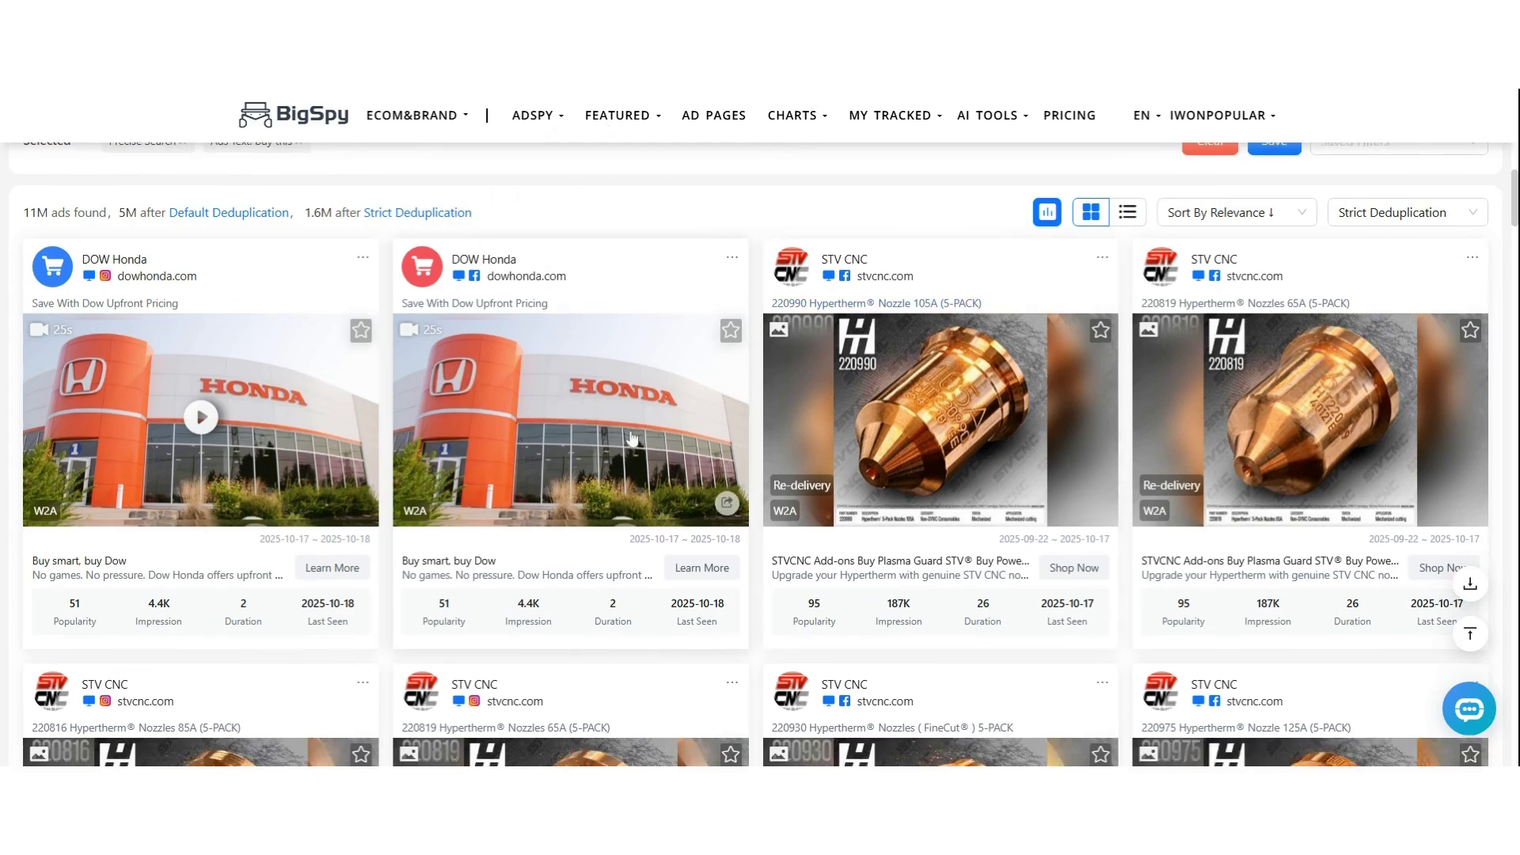
scroll(661, 444, "down", 9)
scroll(662, 445, "up", 10)
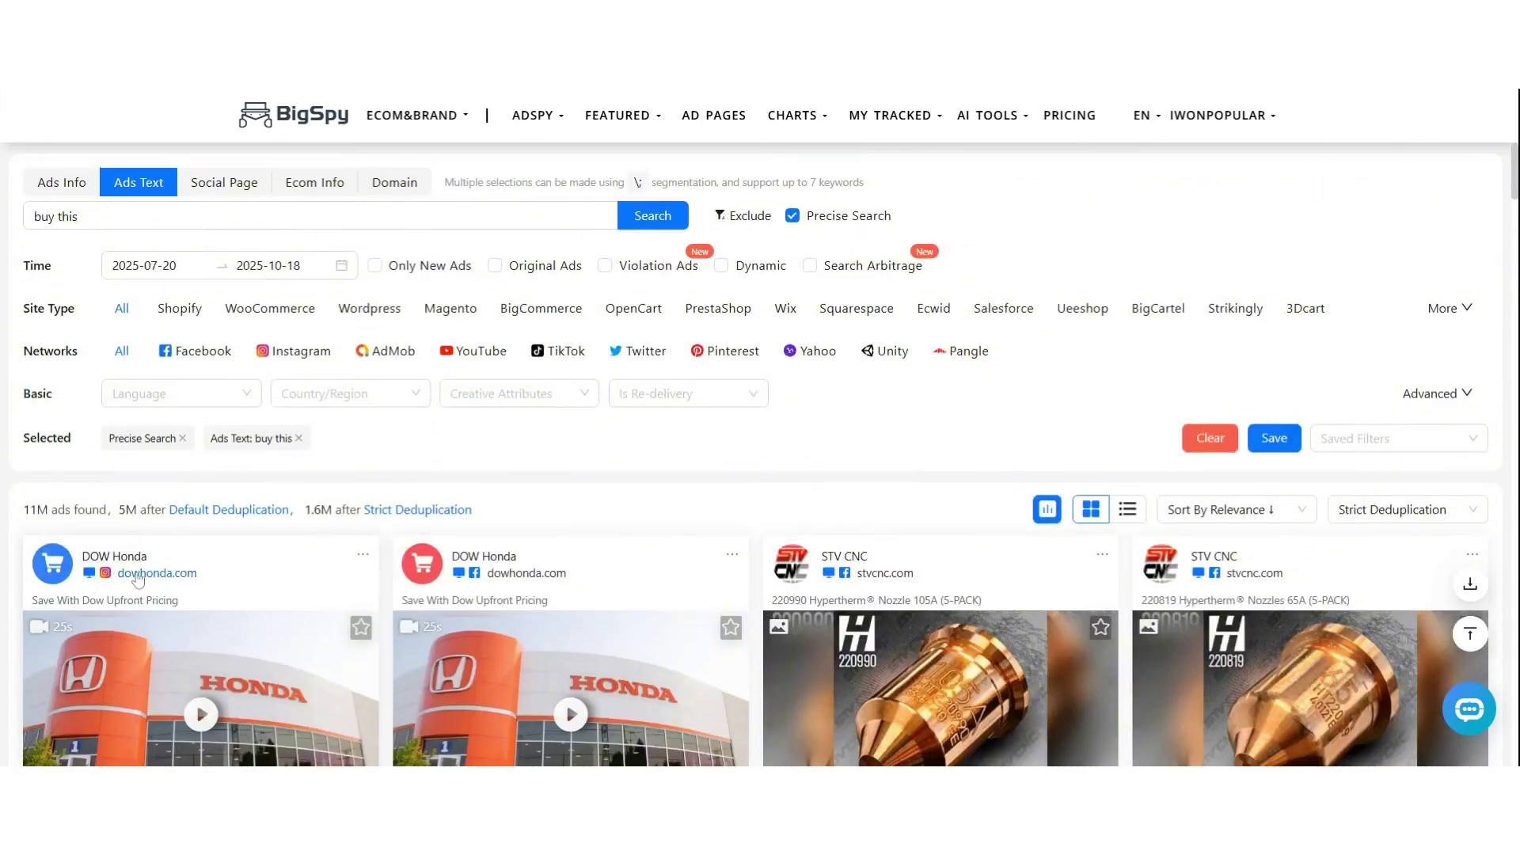
left_click(52, 563)
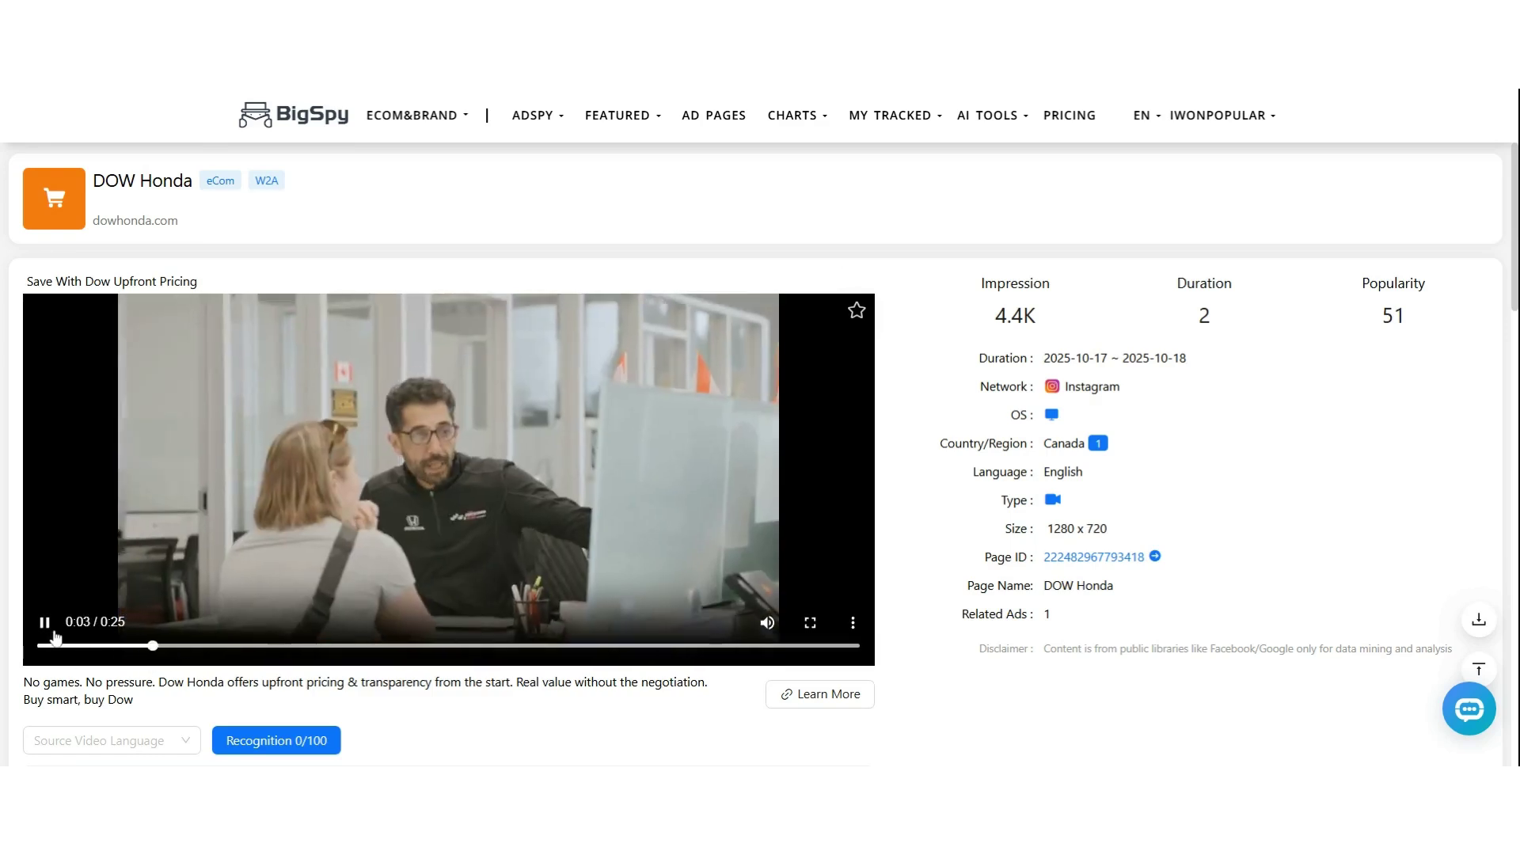
left_click(564, 432)
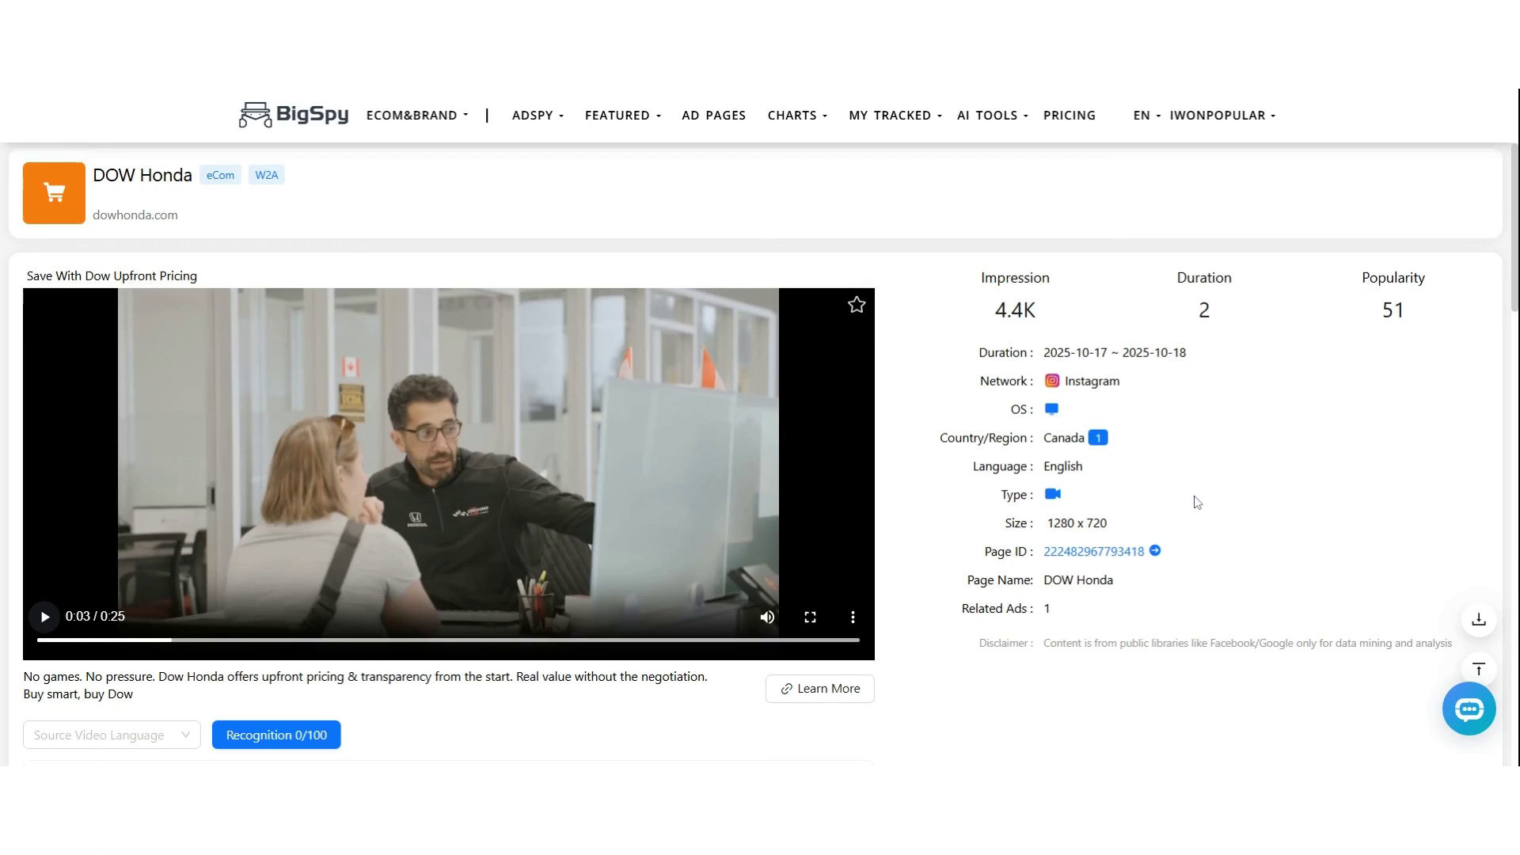
Examine the DOW Honda ad's details, download options, launch calendar, country analysis, related text and related ads
scroll(1194, 499, "down", 3)
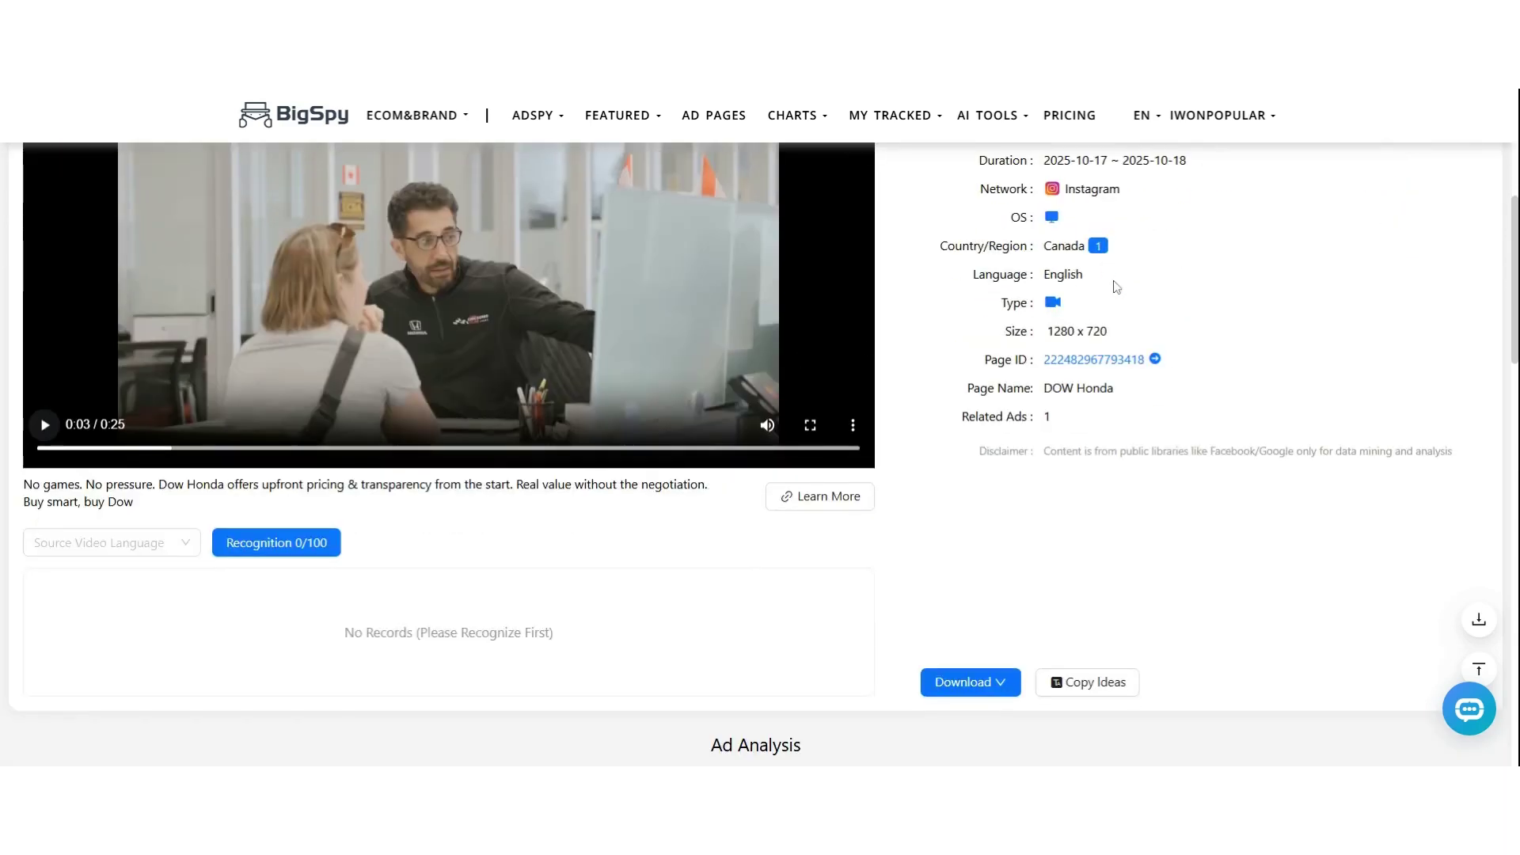
scroll(1177, 393, "down", 3)
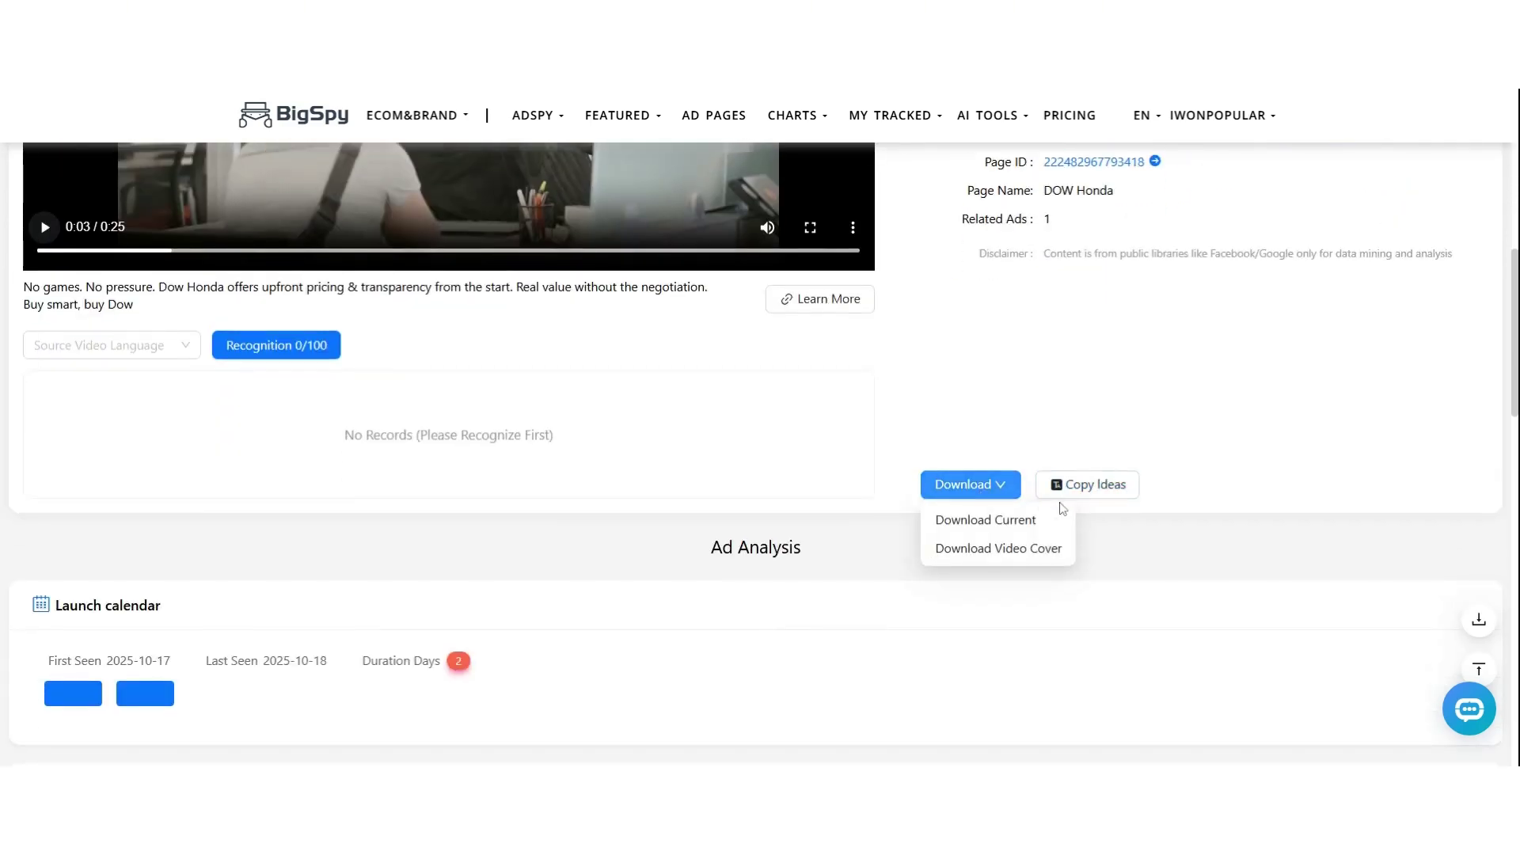
scroll(1061, 491, "down", 3)
scroll(739, 554, "down", 12)
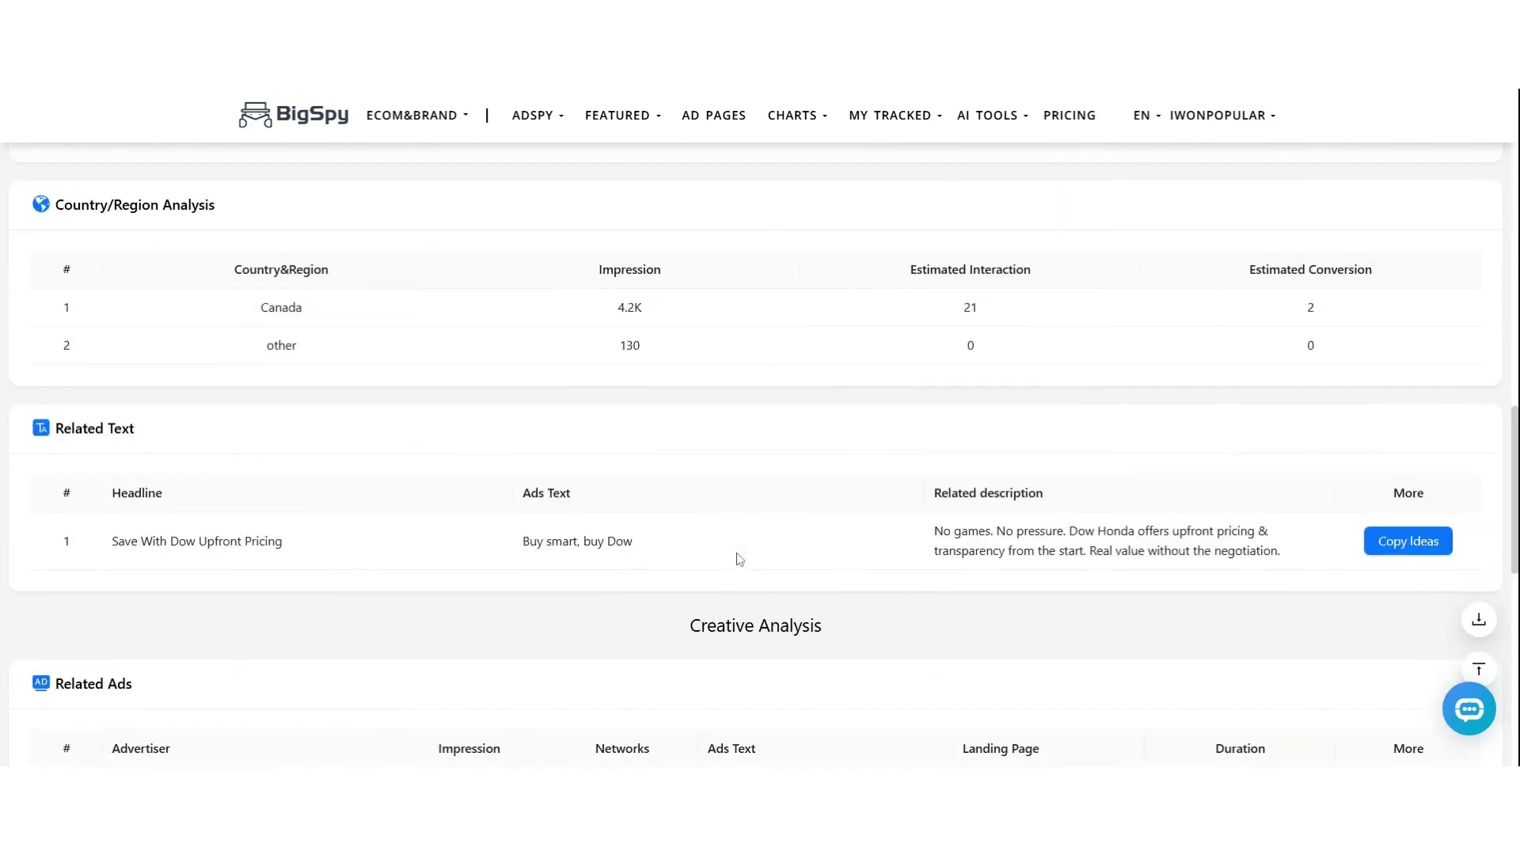
scroll(1032, 558, "up", 3)
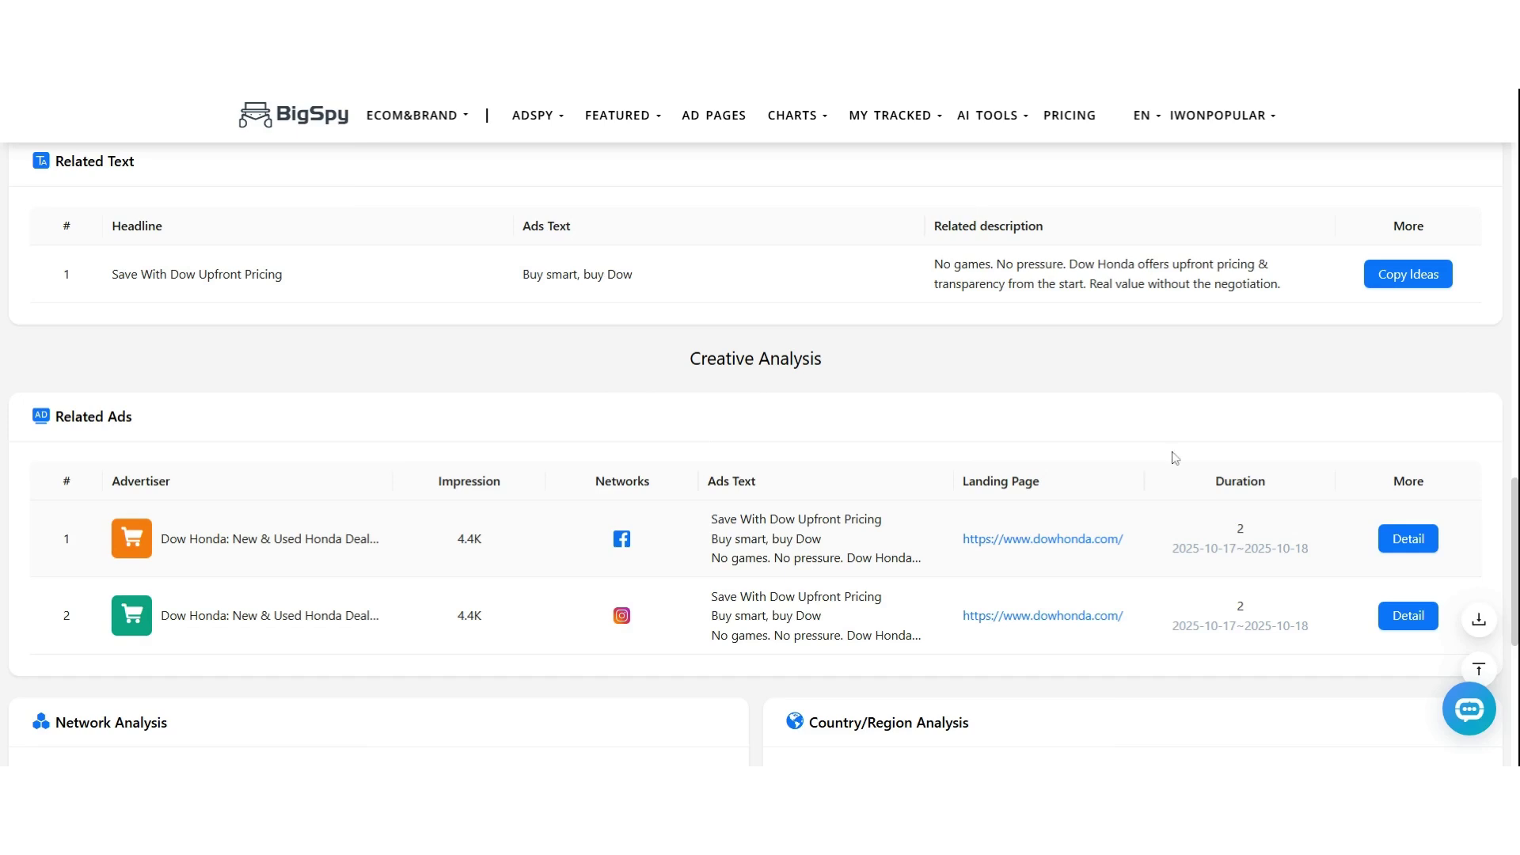
scroll(1374, 425, "down", 4)
scroll(900, 425, "up", 6)
scroll(900, 424, "up", 8)
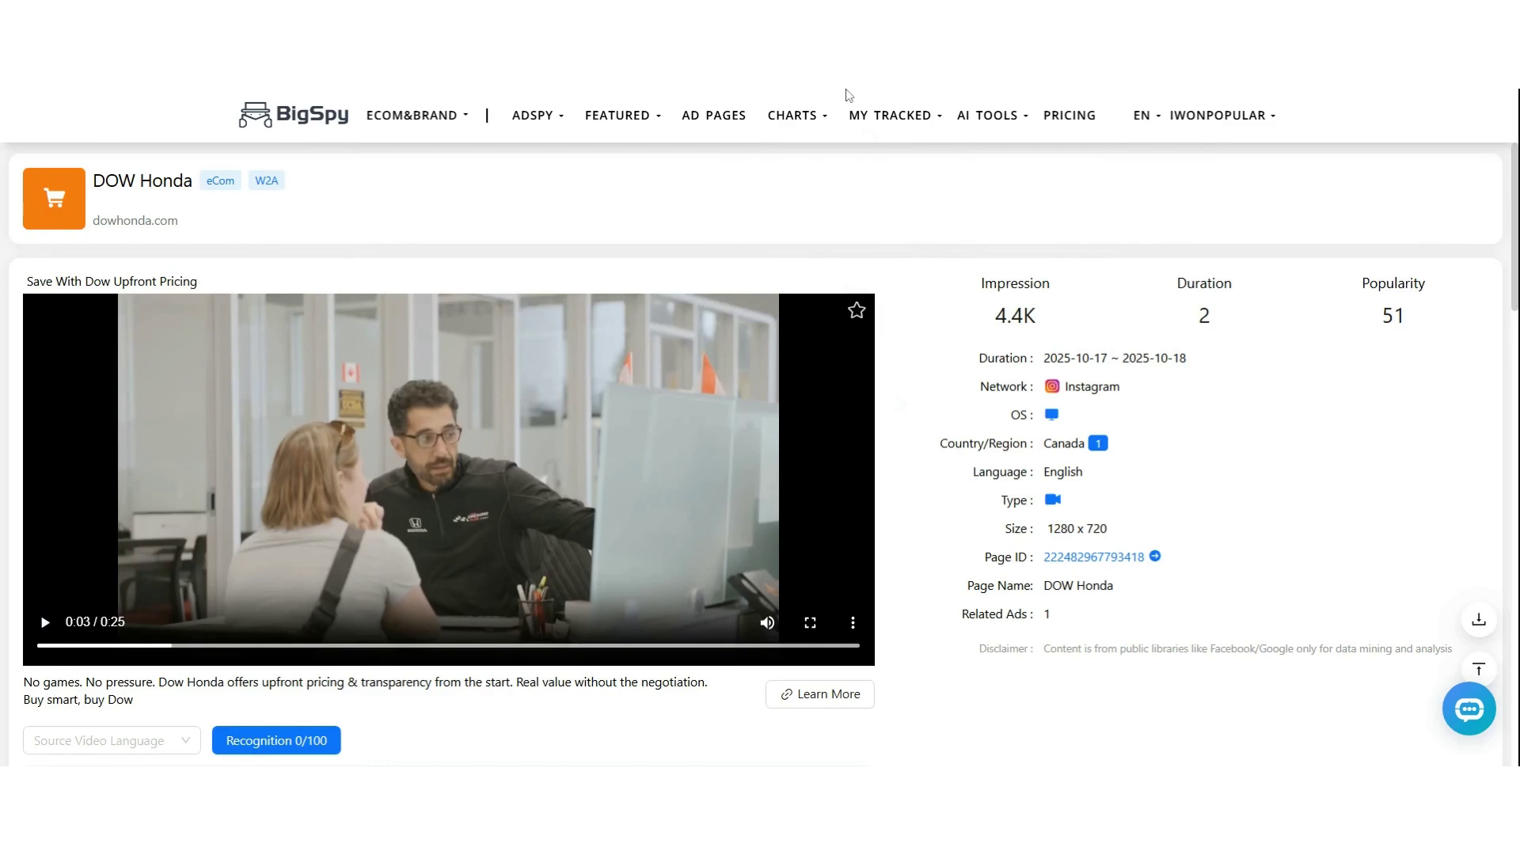
Return to the ad search results and open the featured TikTok Creatives page
key("alt+Left")
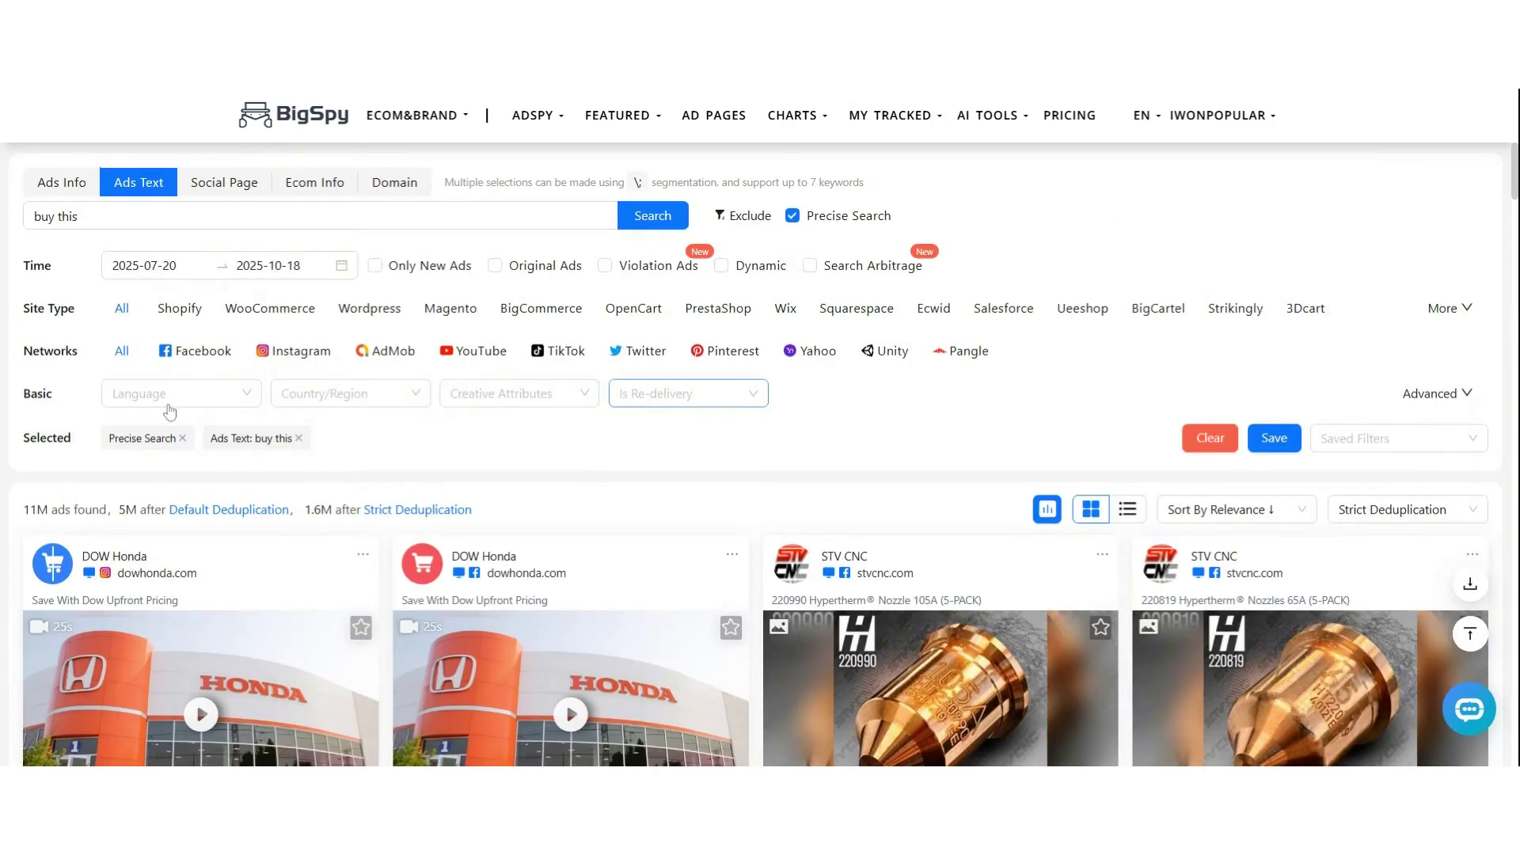
mouse_move(611, 119)
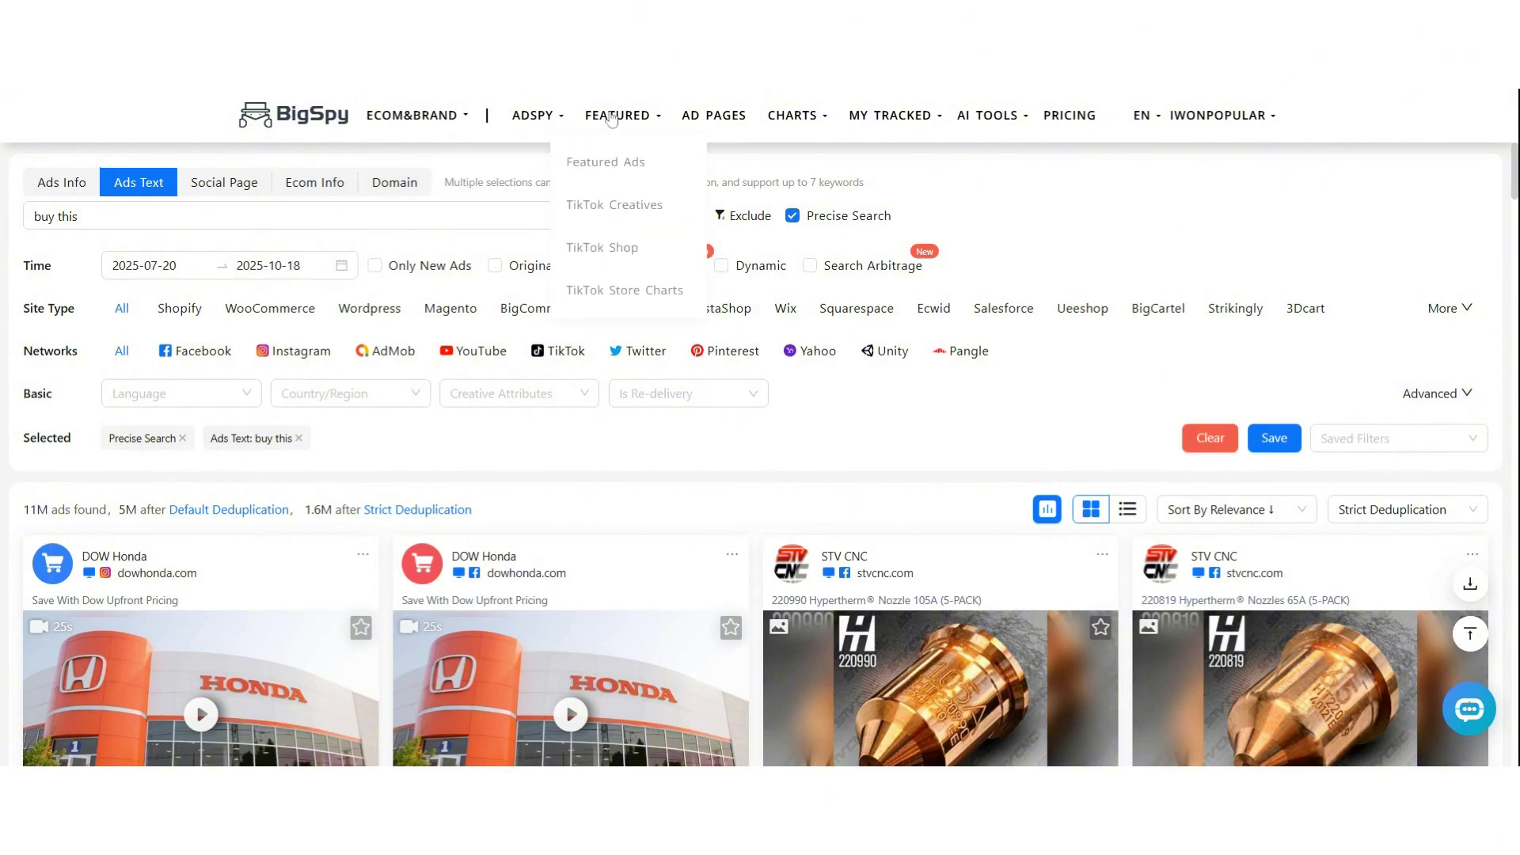
left_click(618, 208)
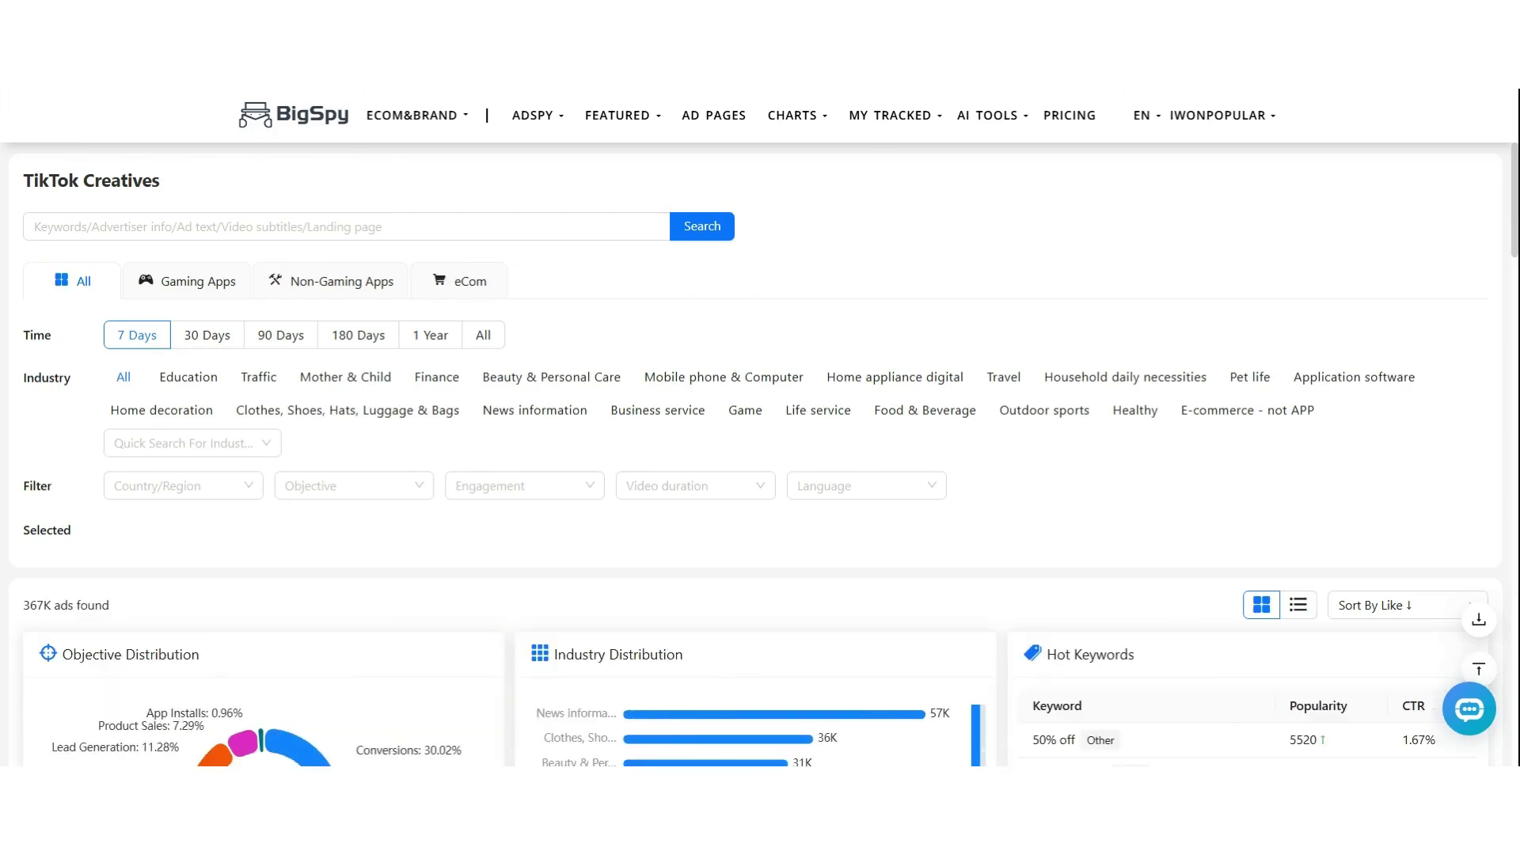
Examine the TikTok Creatives objective and industry distributions, hot keywords, ad cards and industry filters
scroll(669, 233, "down", 6)
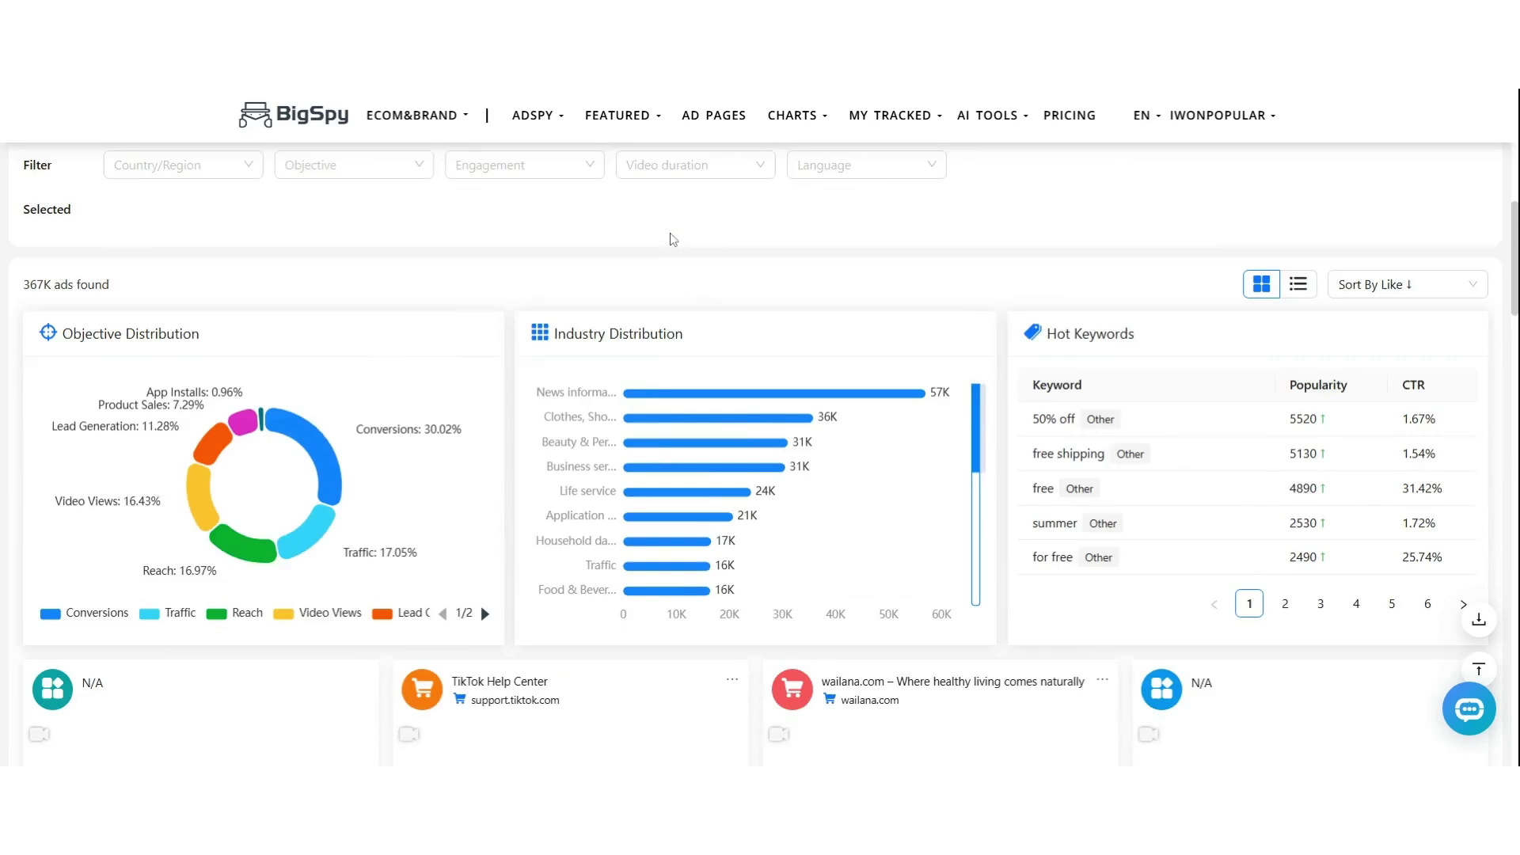
scroll(669, 241, "down", 4)
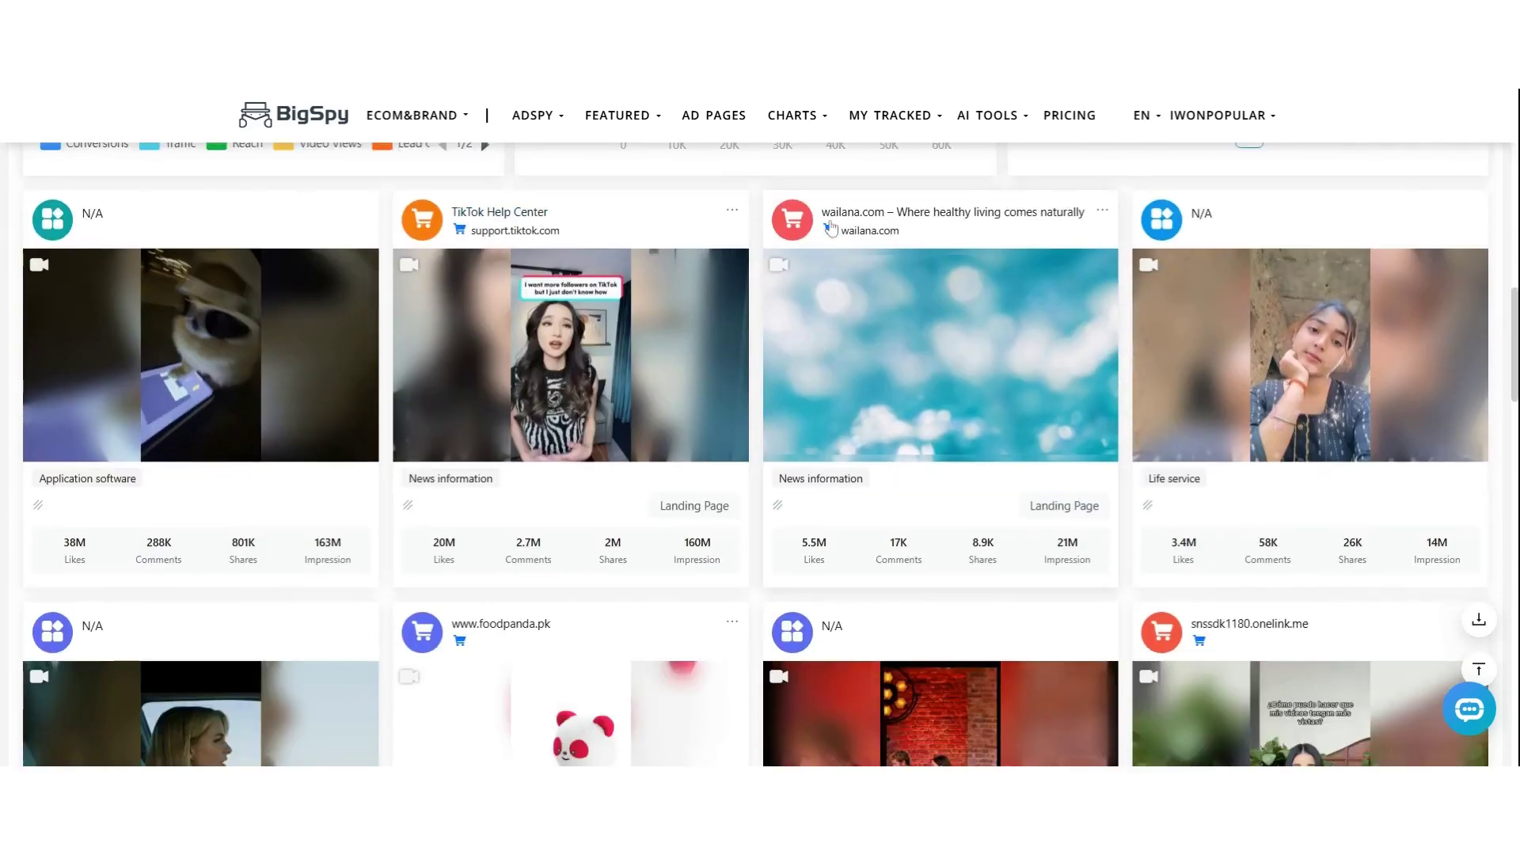
scroll(320, 478, "down", 1)
scroll(316, 480, "down", 2)
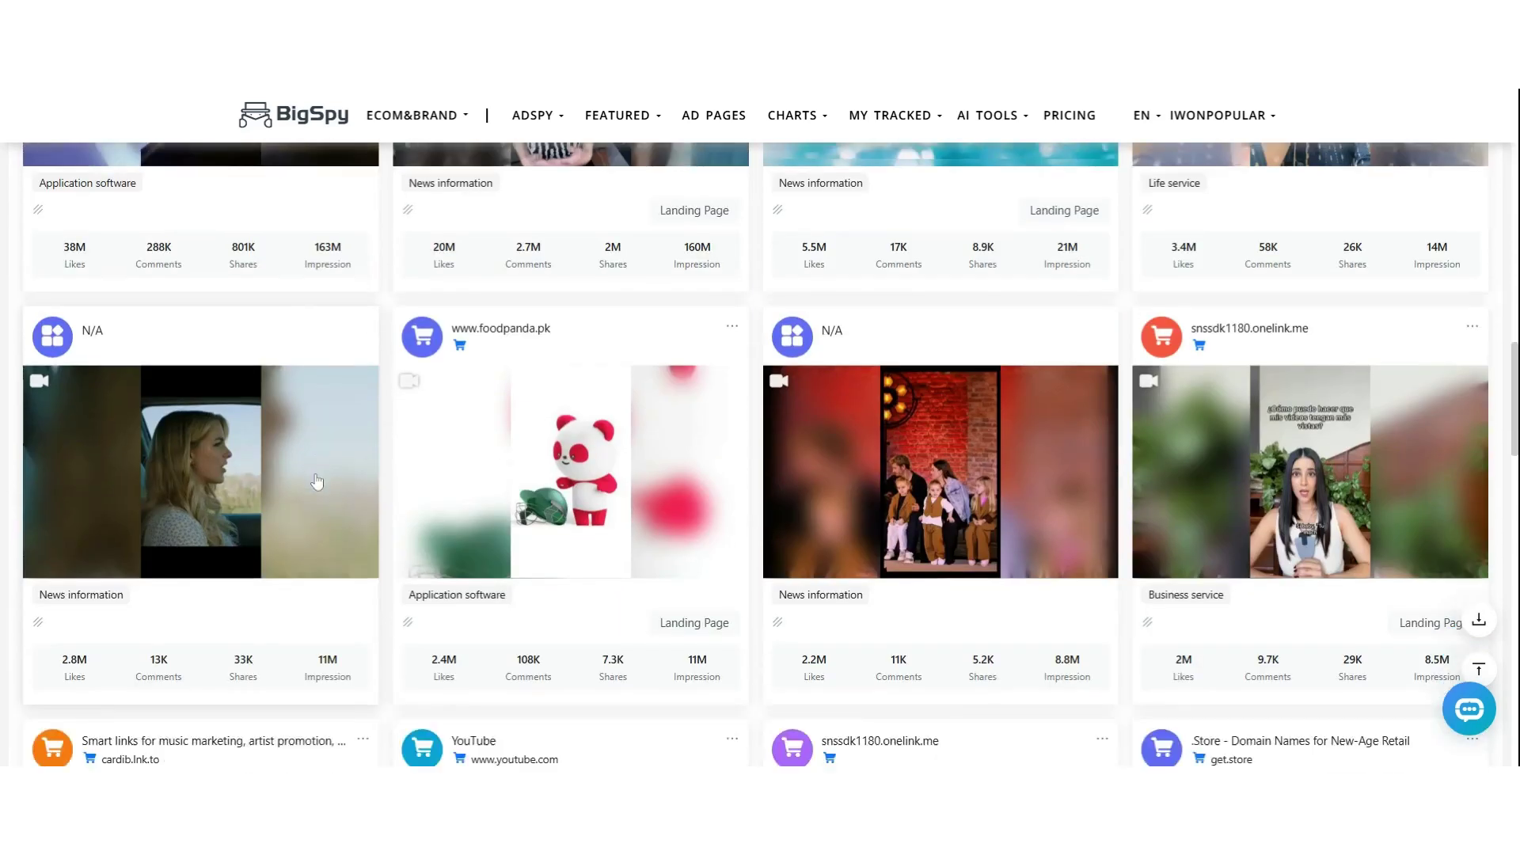
scroll(316, 480, "up", 12)
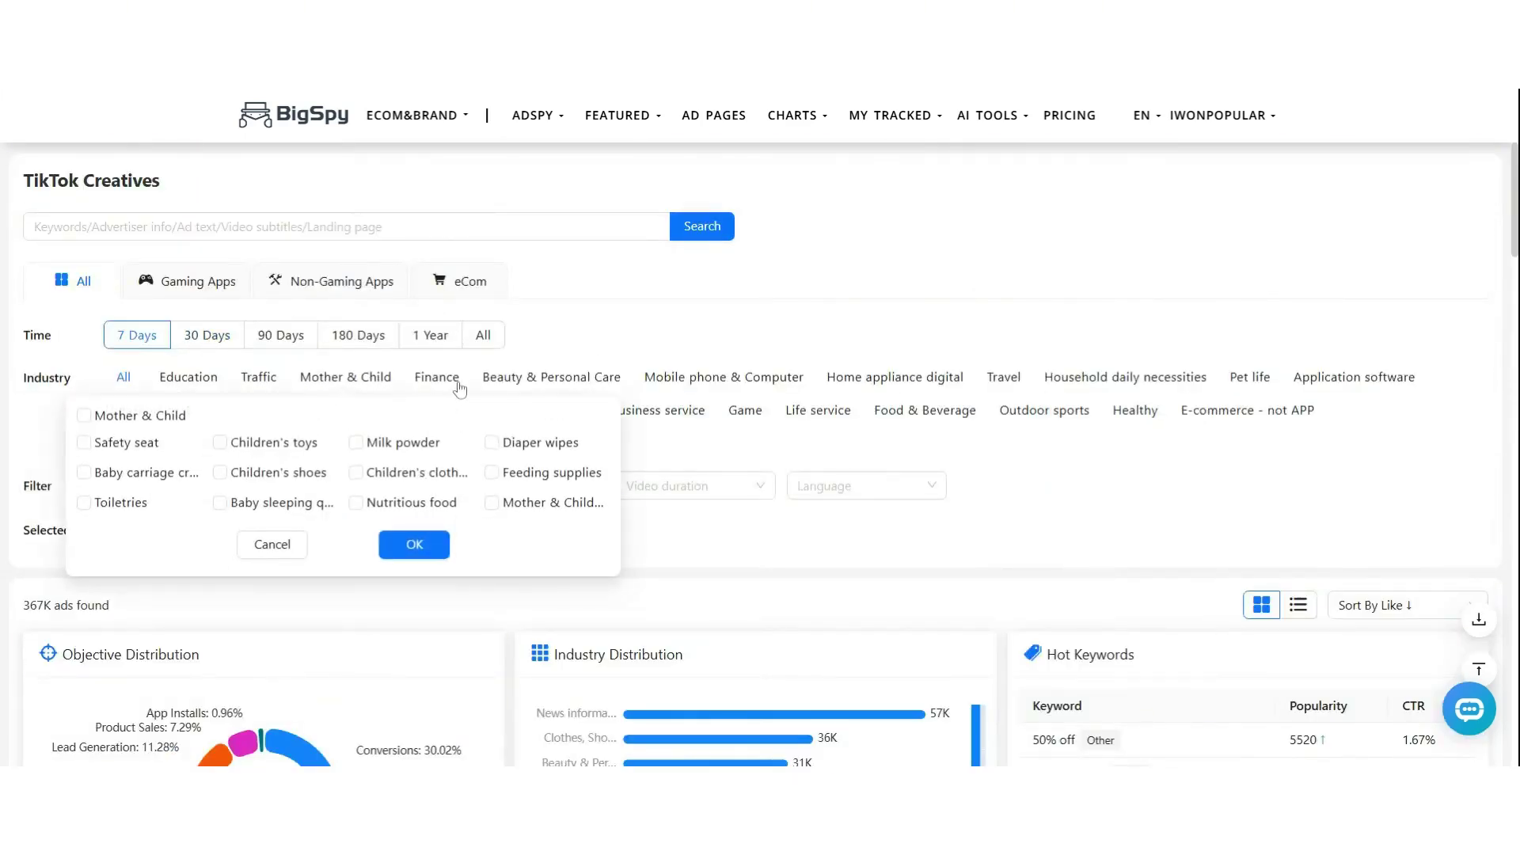
Filter the TikTok creatives by the Mobile phone & Computer industry and look over the charts and ad cards
left_click(815, 546)
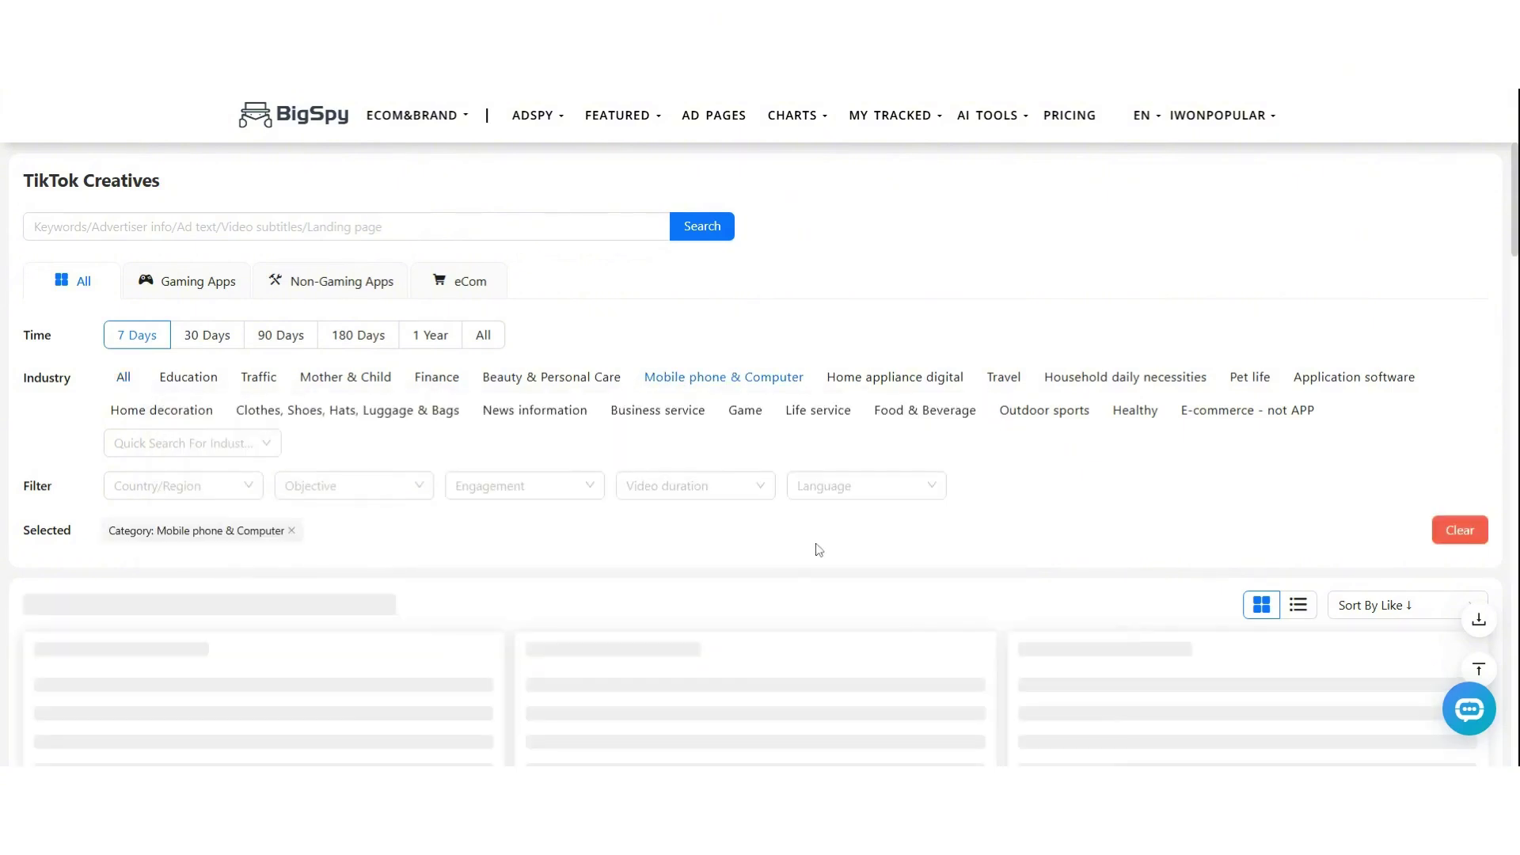
scroll(338, 599, "down", 1)
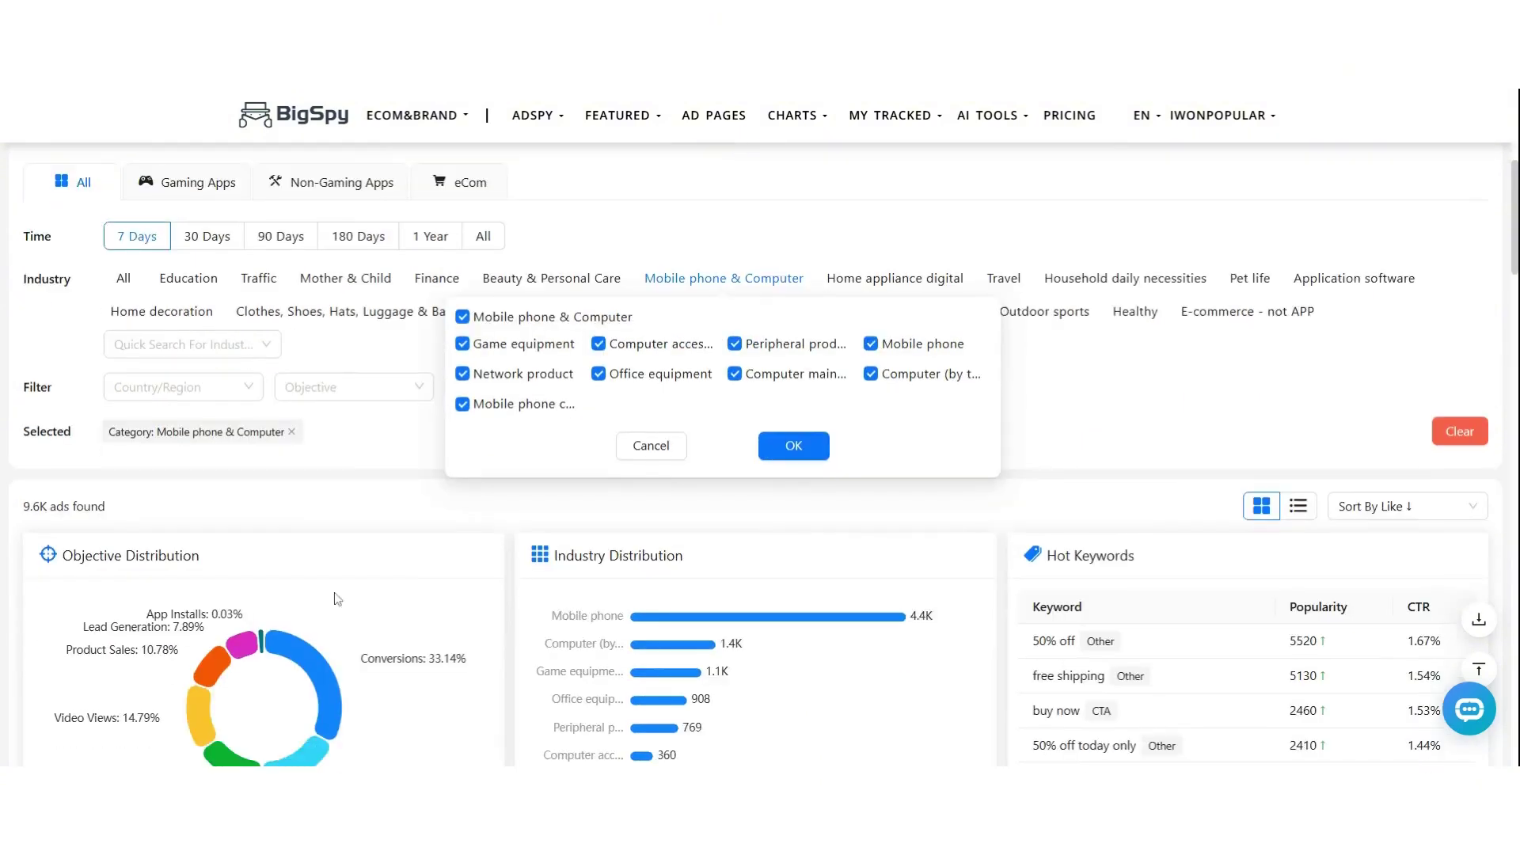
scroll(576, 423, "down", 2)
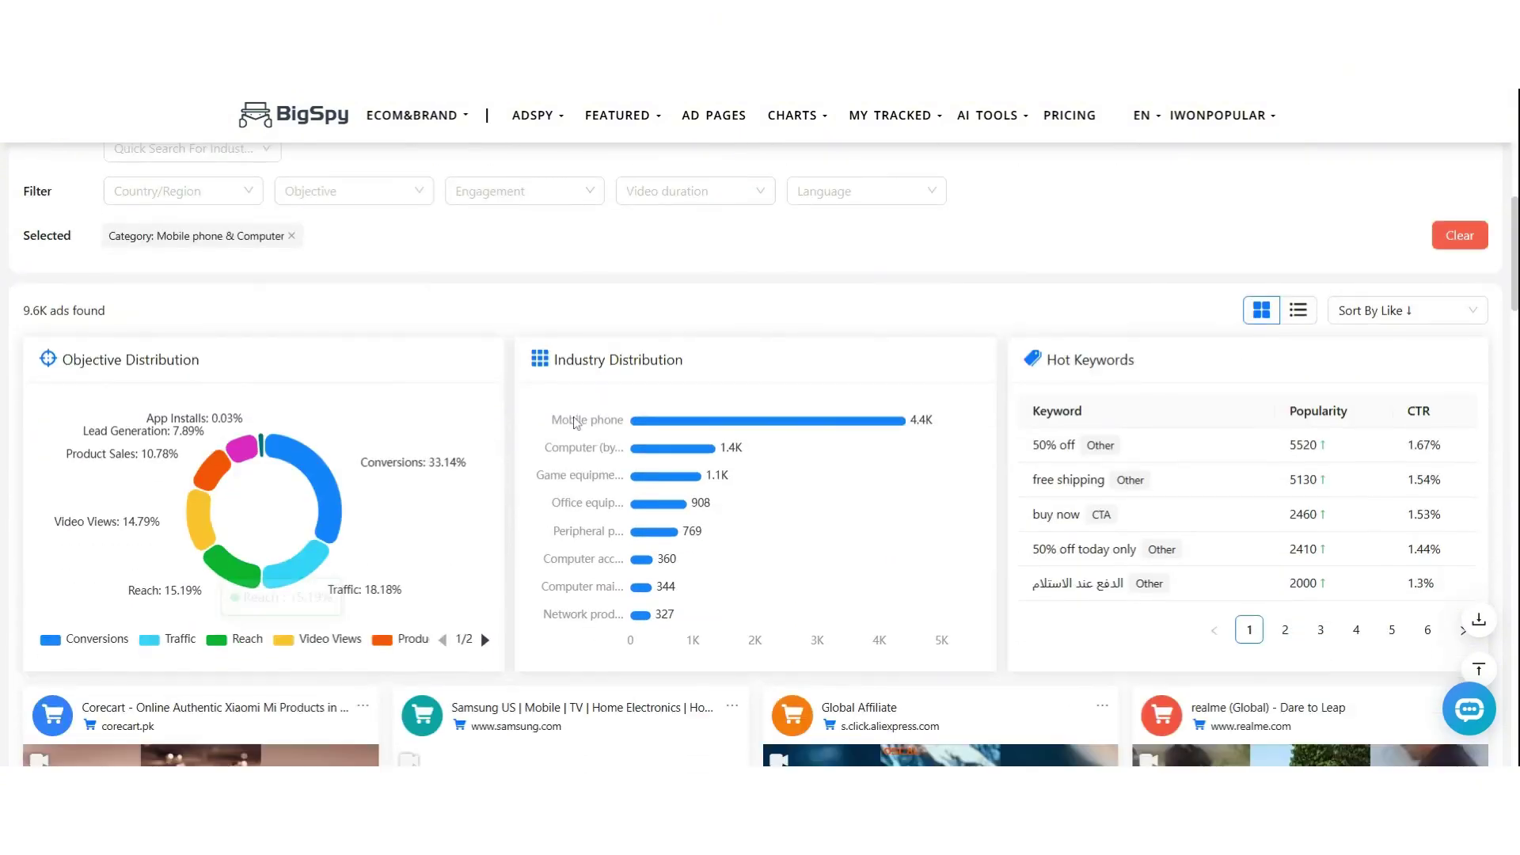
scroll(600, 503, "down", 5)
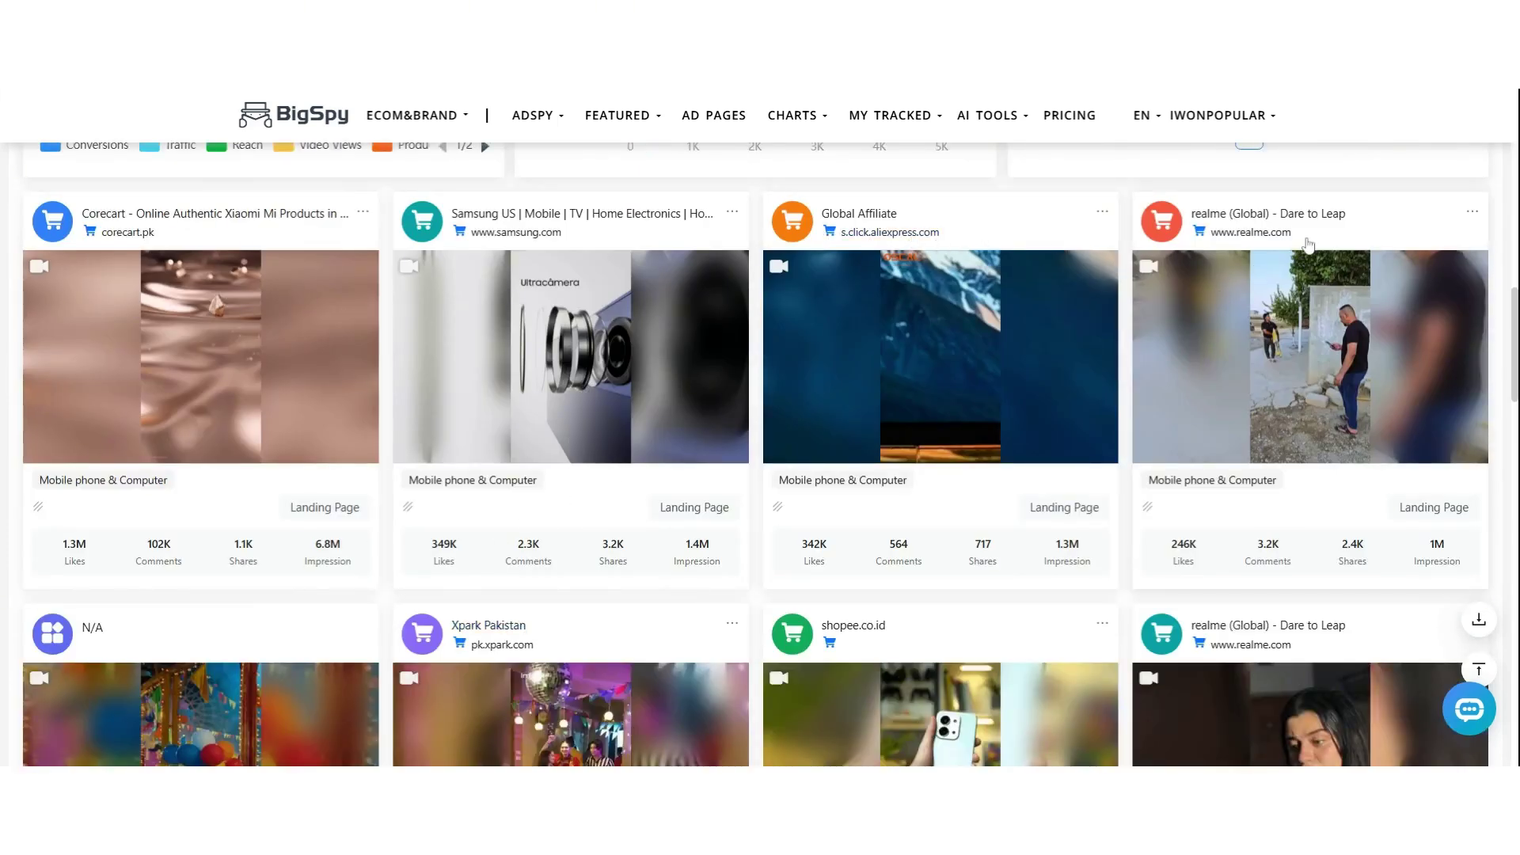
Open the details of the realme (Global) - Dare to Leap ad in the first row and pause its video
mouse_move(581, 109)
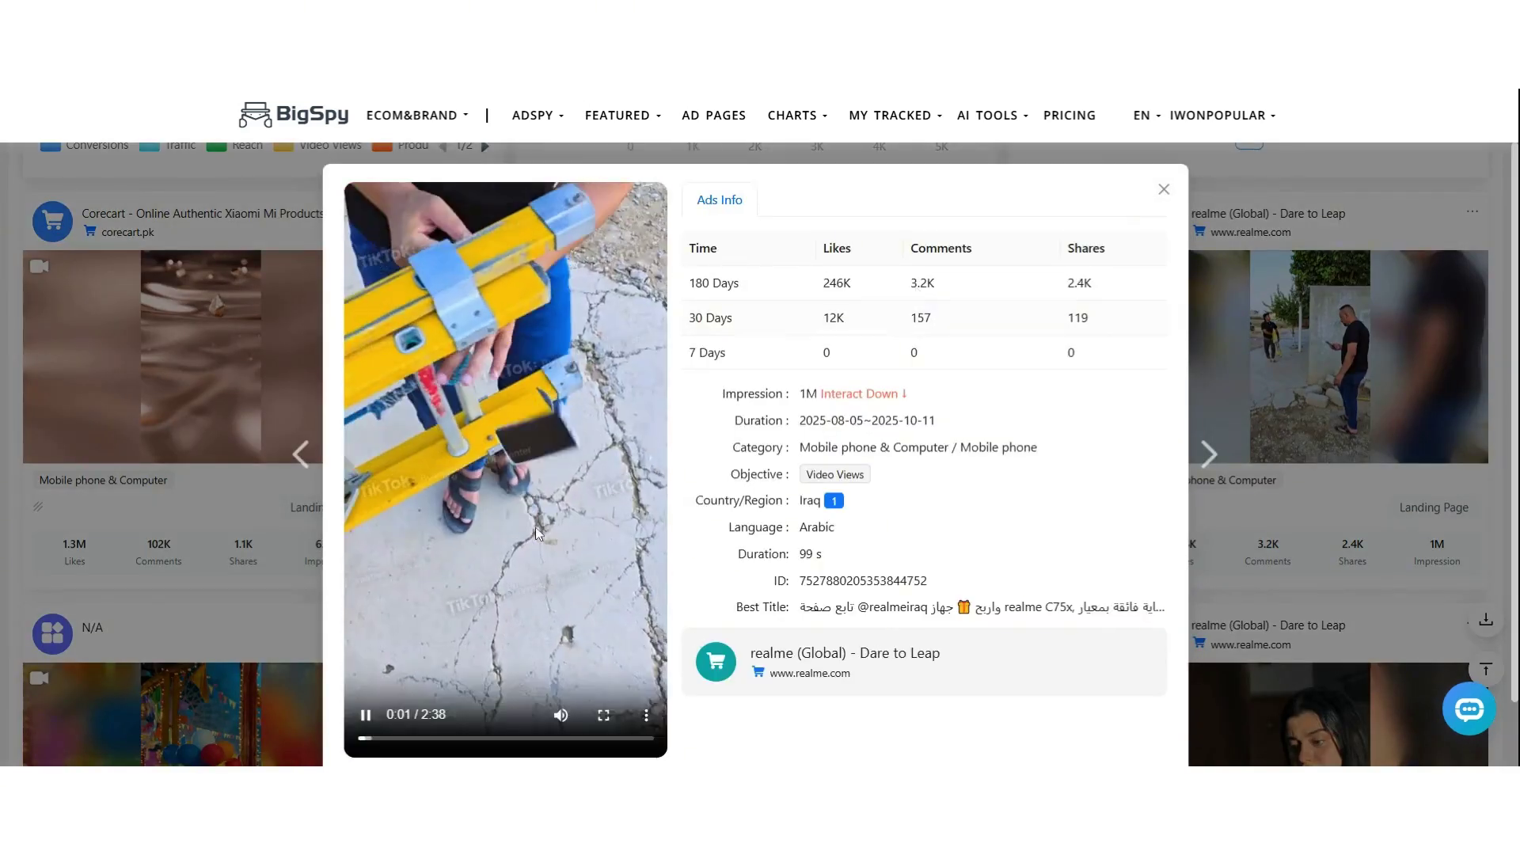
left_click(534, 532)
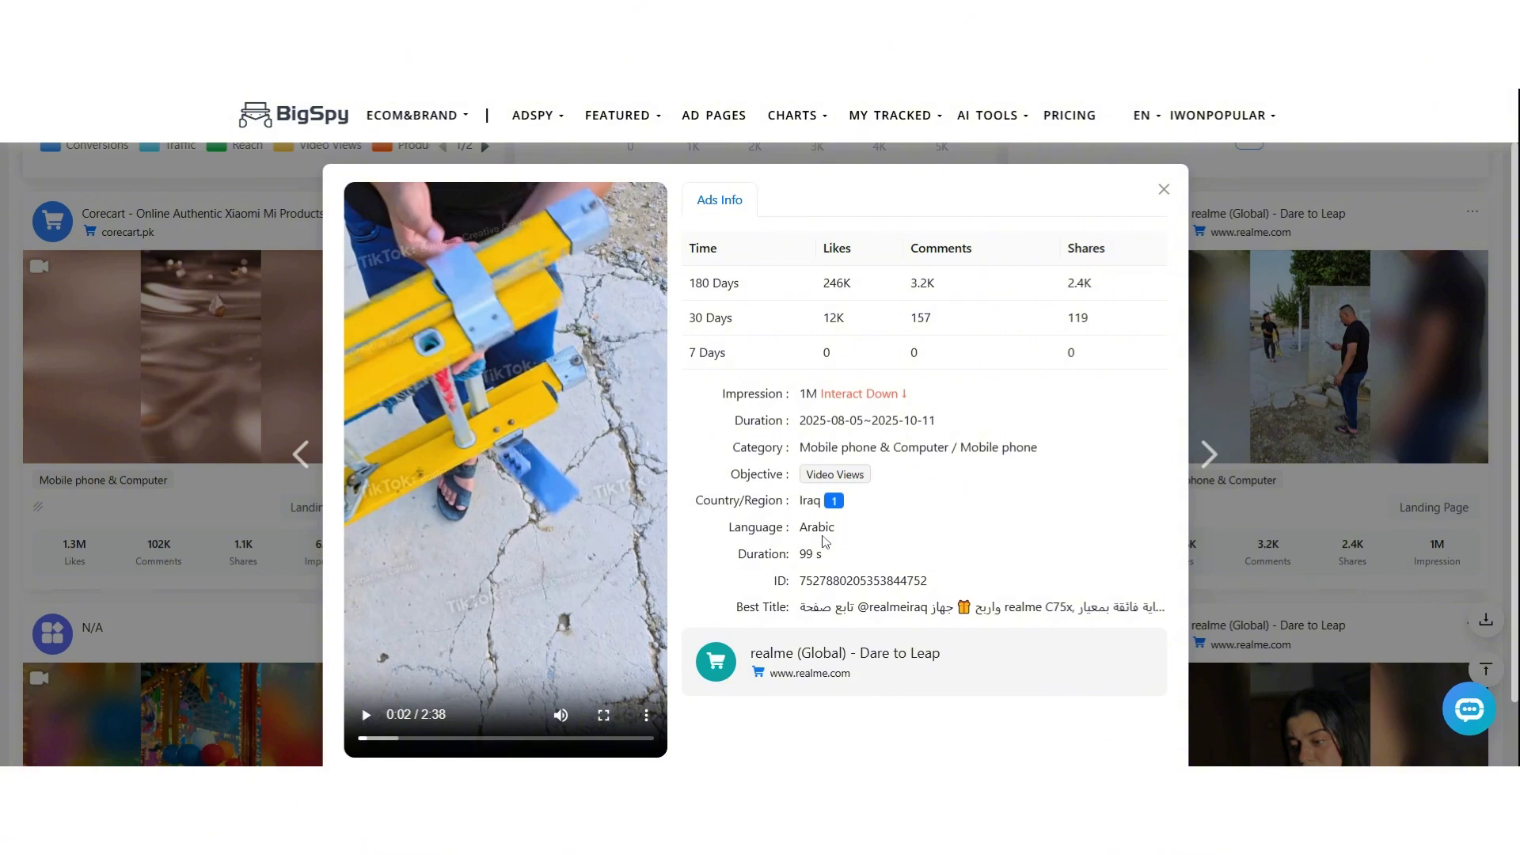
Review the realme ad's metrics and download options, then close its details
scroll(885, 576, "down", 1)
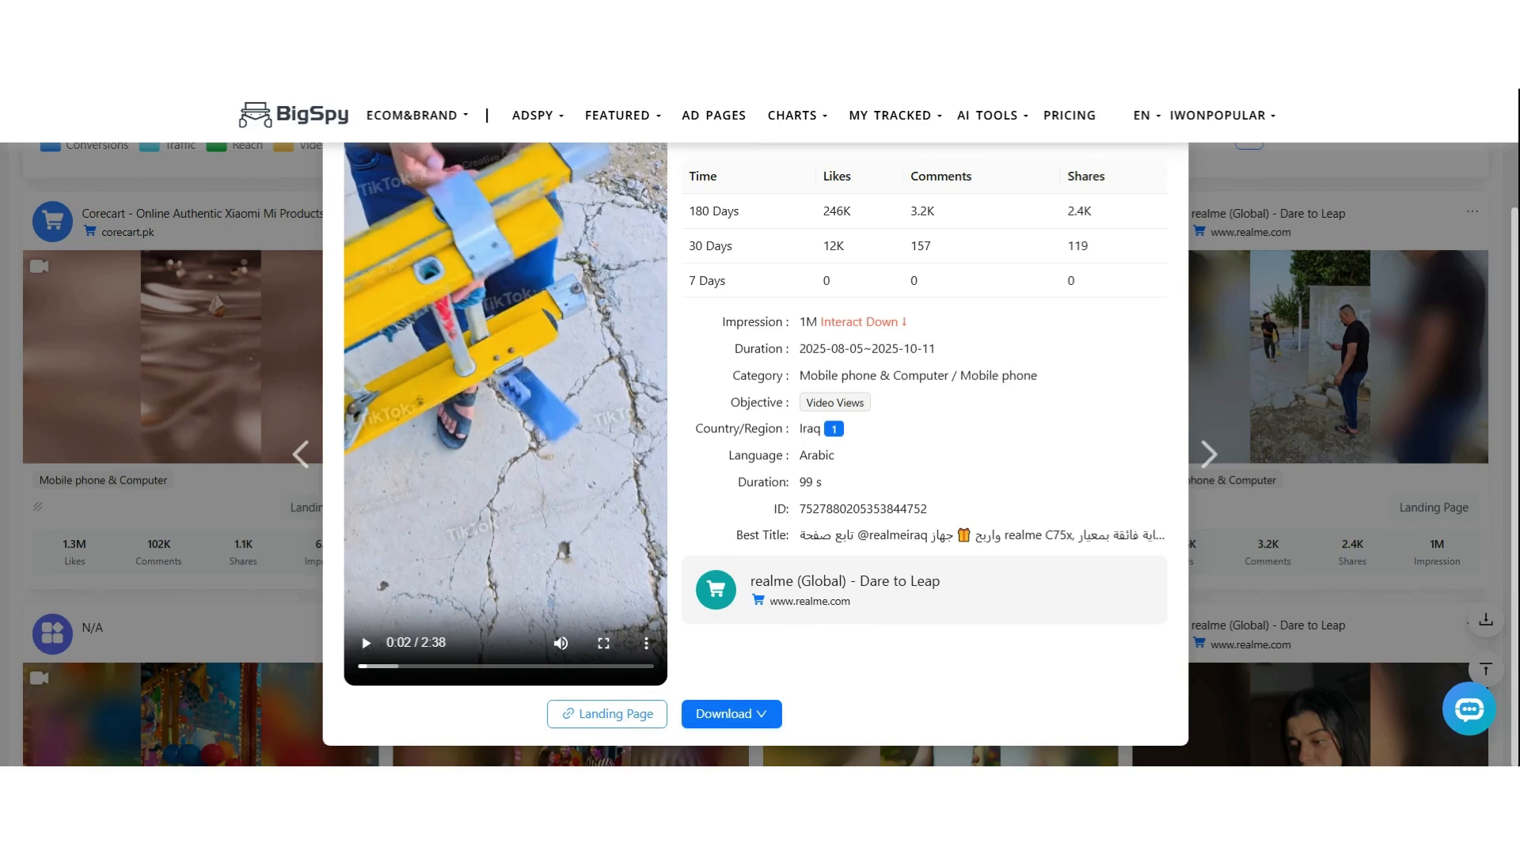
mouse_move(748, 716)
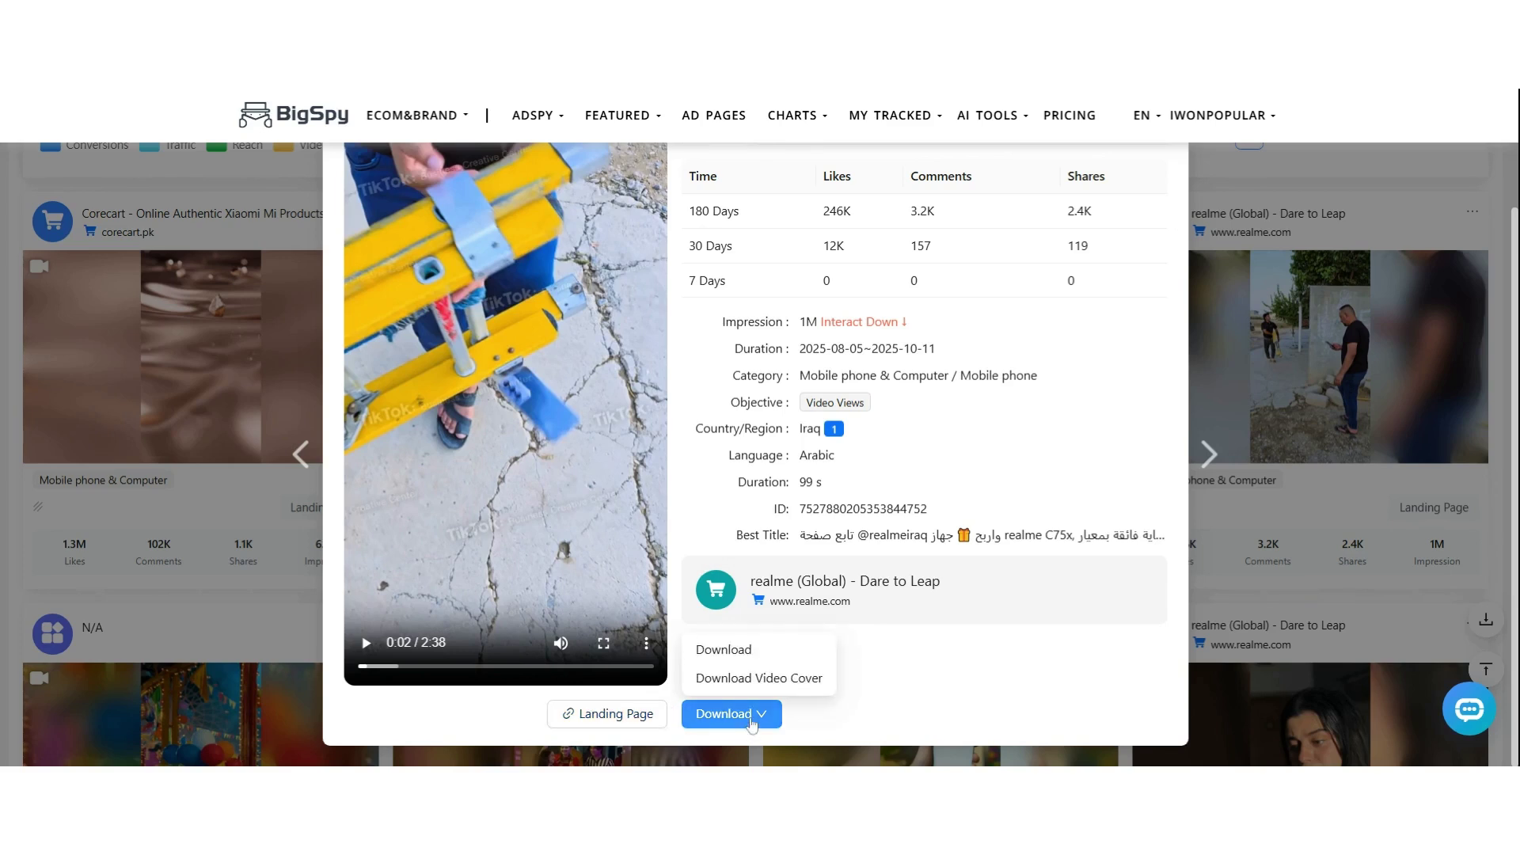
scroll(950, 443, "up", 2)
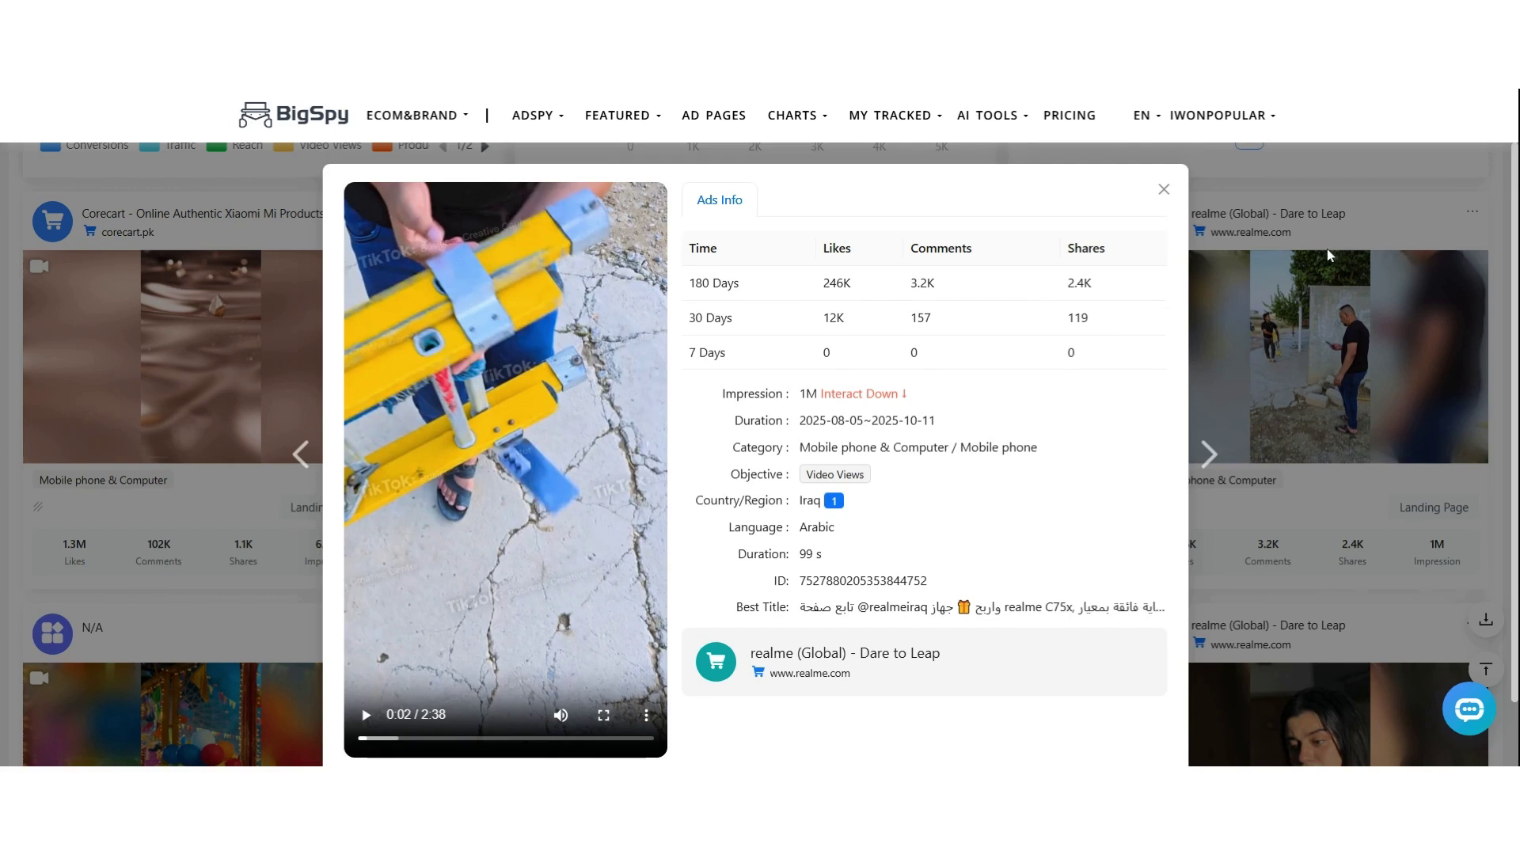
left_click(1164, 190)
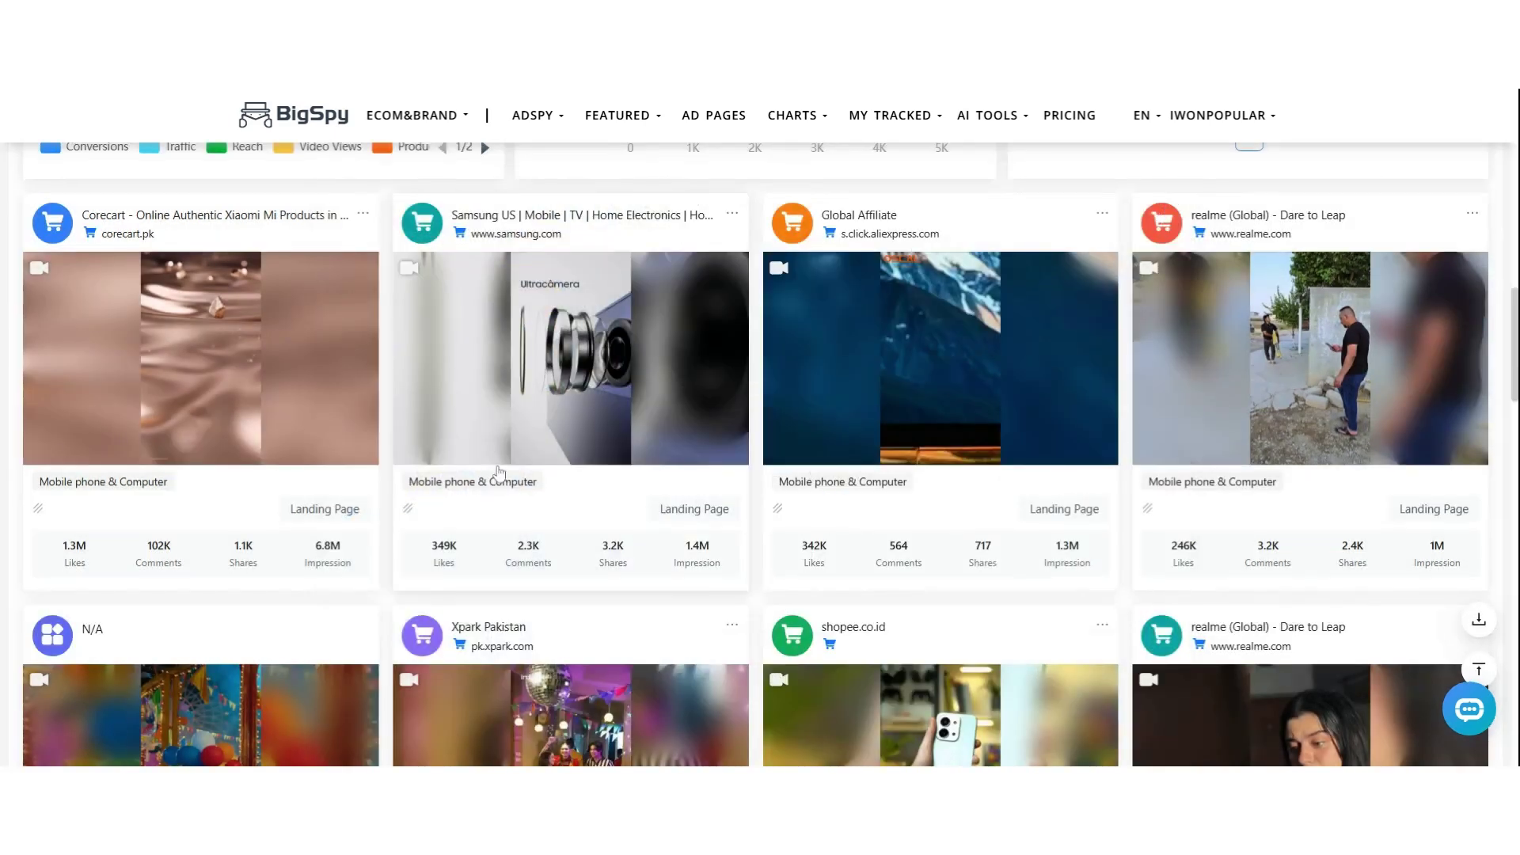
Open the details of the Samsung US ad in the first row, pause its video and review its engagement data
scroll(499, 471, "up", 5)
scroll(514, 475, "down", 4)
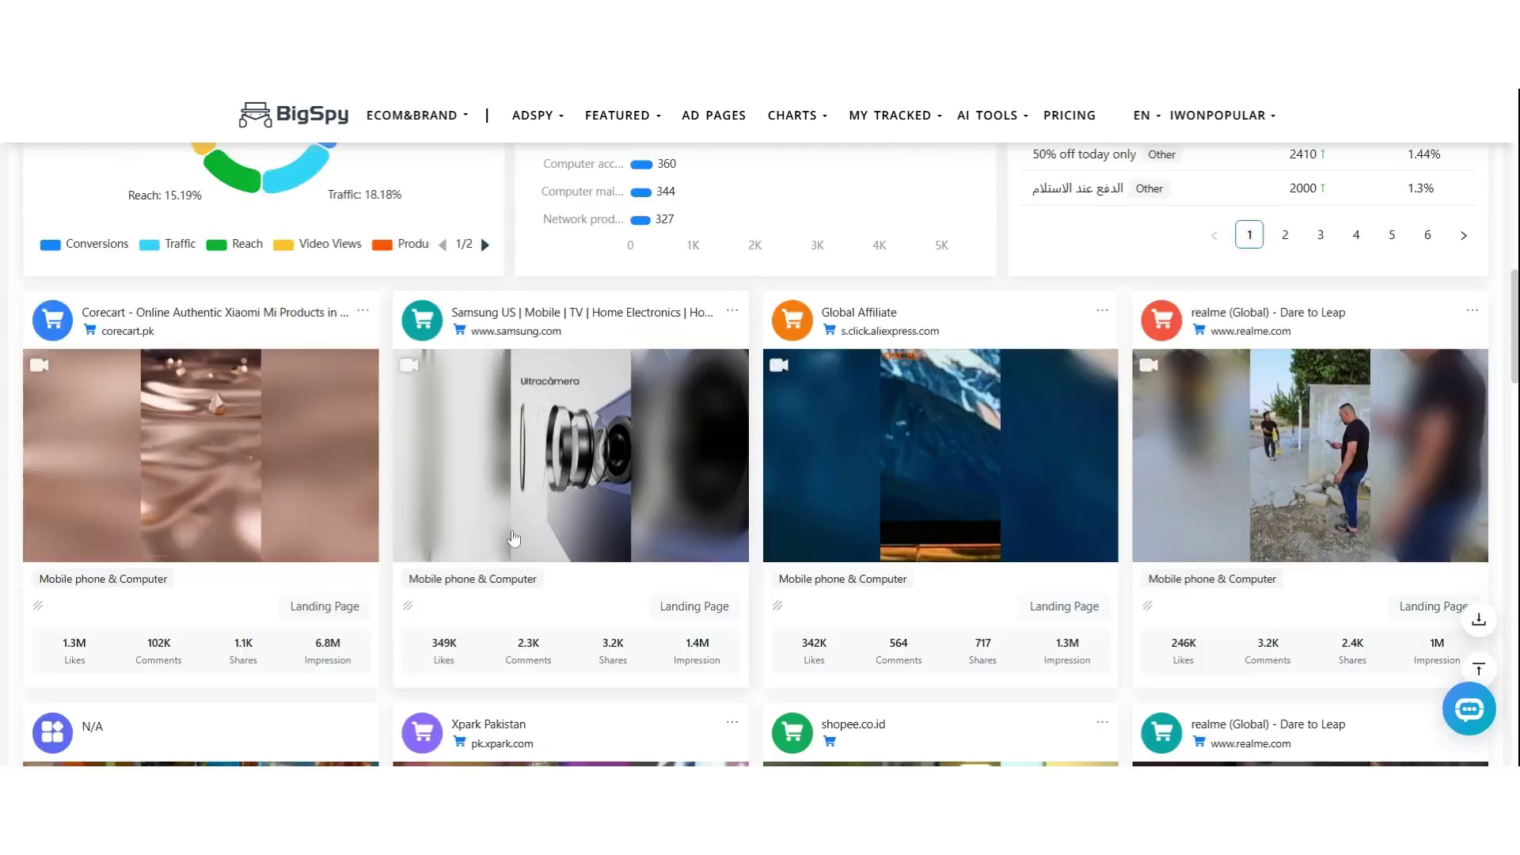
left_click(536, 463)
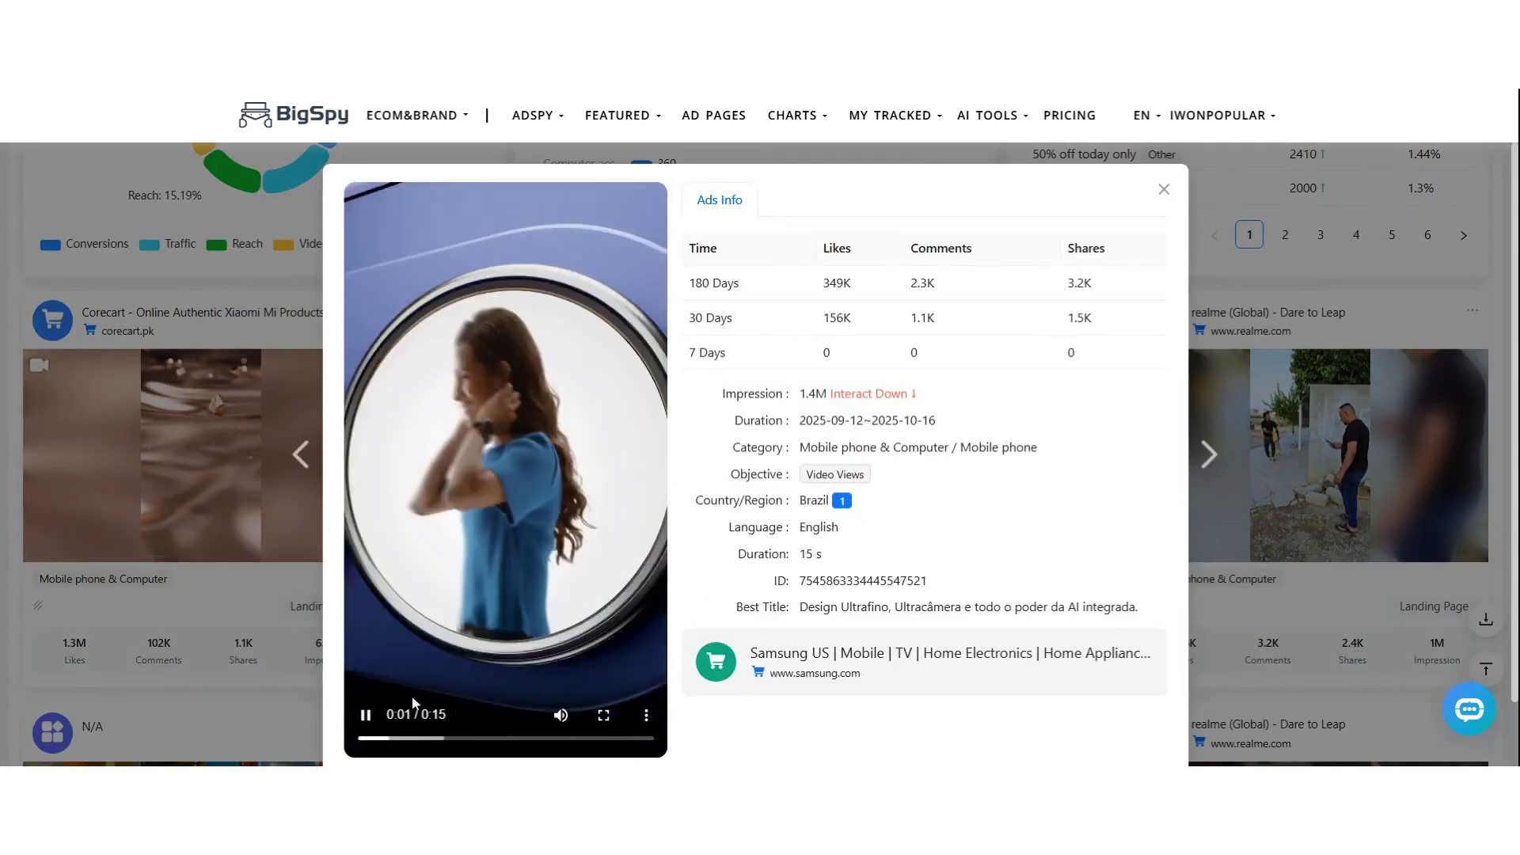
left_click(365, 715)
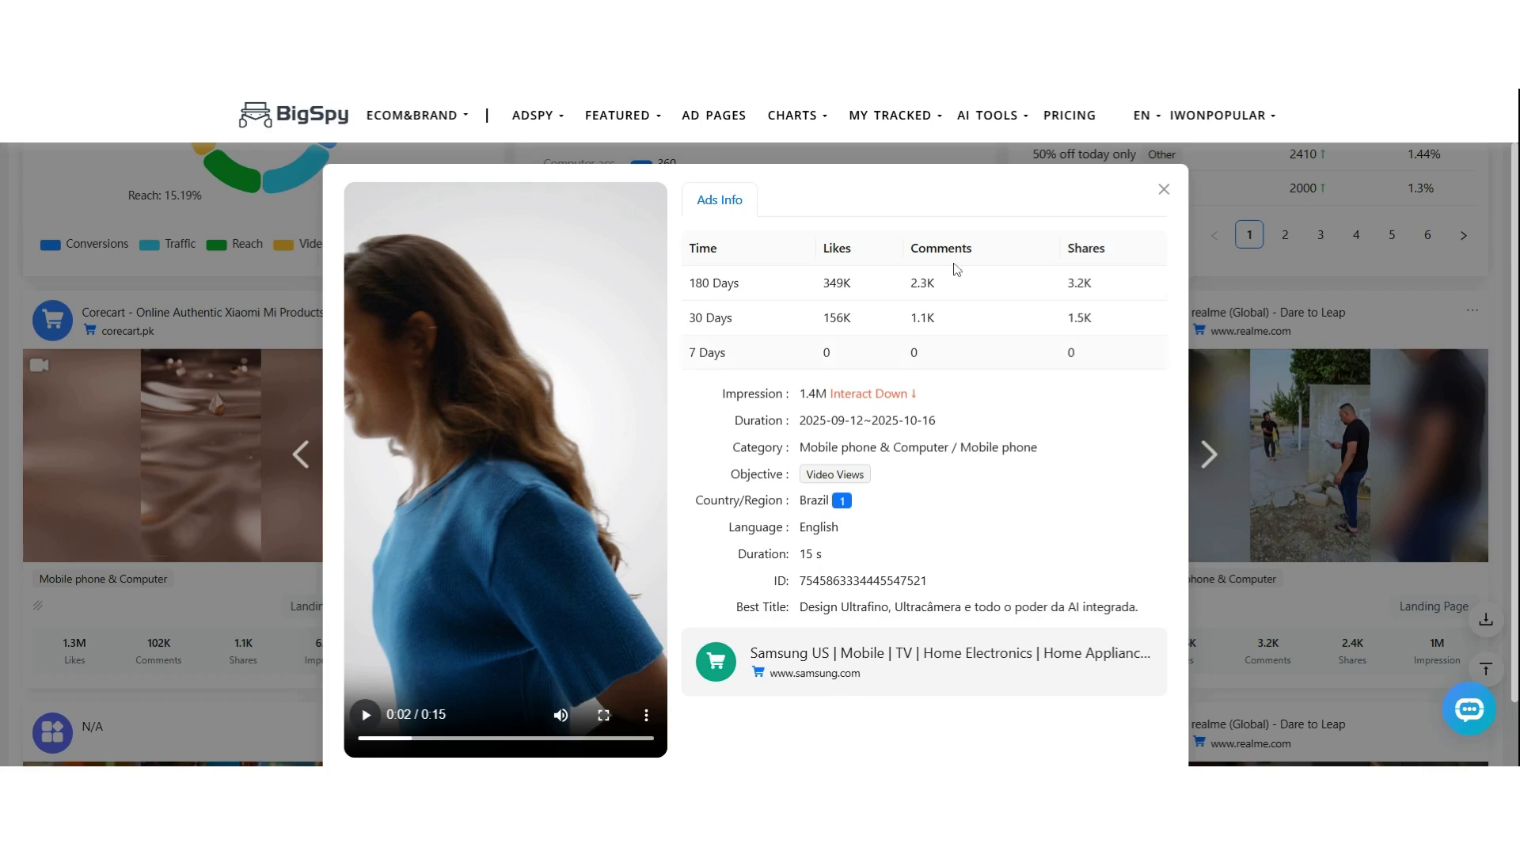
scroll(939, 437, "down", 1)
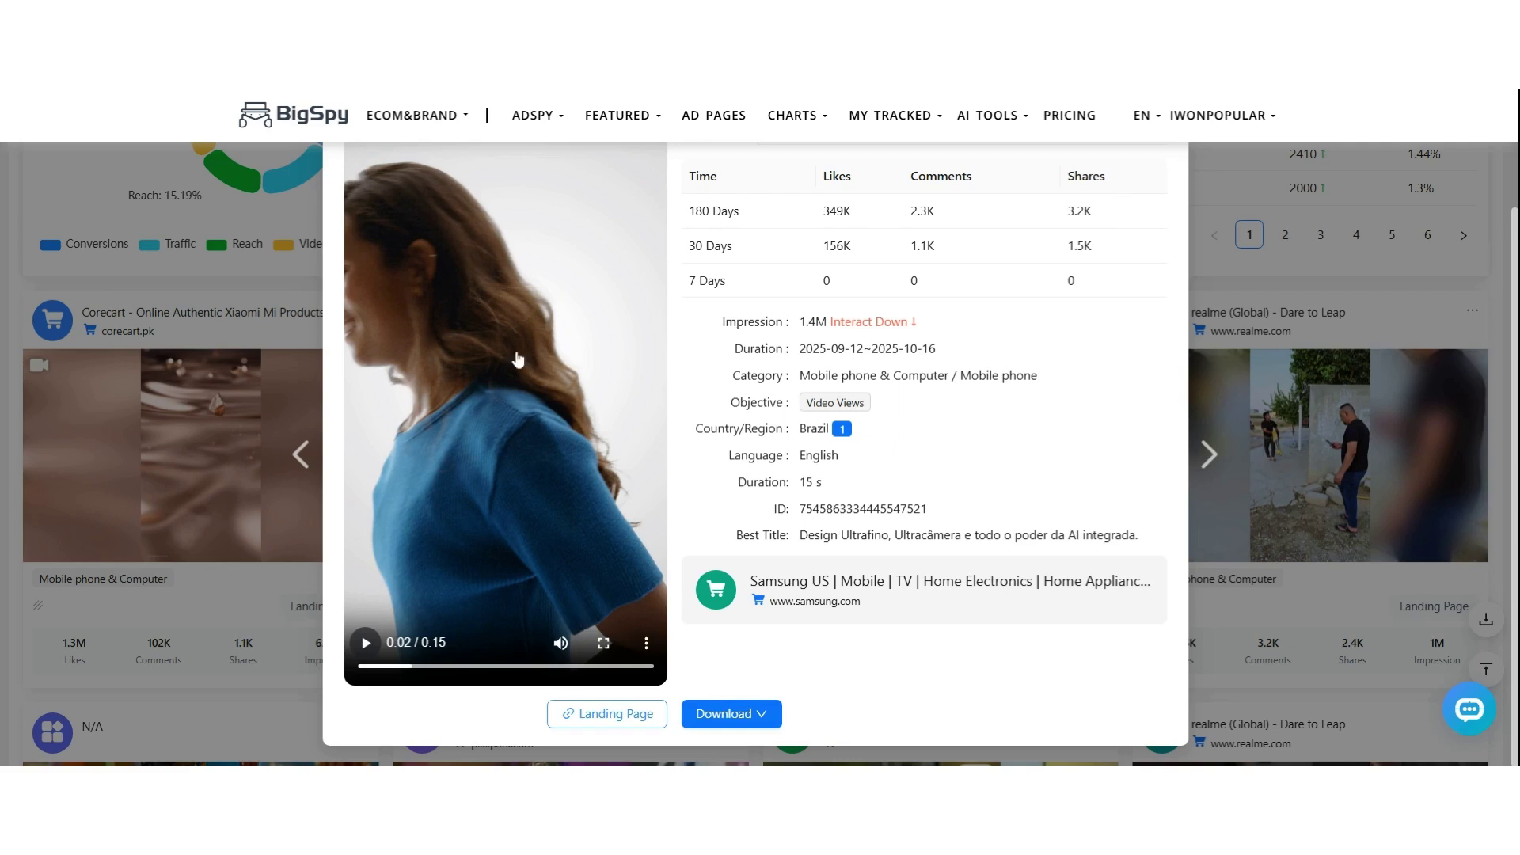
scroll(1143, 308, "up", 1)
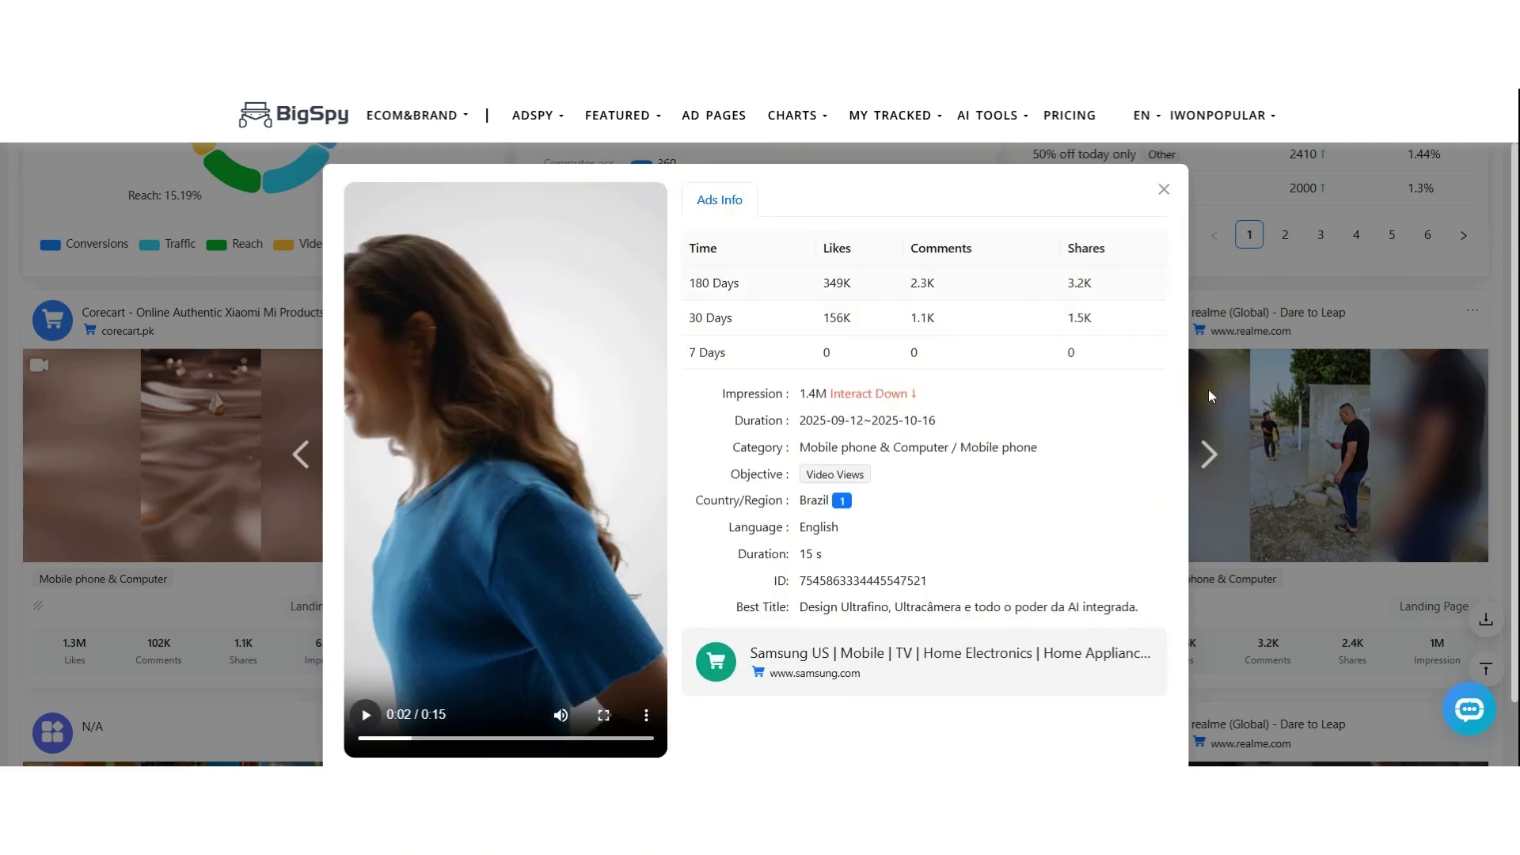
Advance to the Global Affiliate ad, pause its video, review its engagement data and close the details
left_click(1209, 455)
left_click(1206, 458)
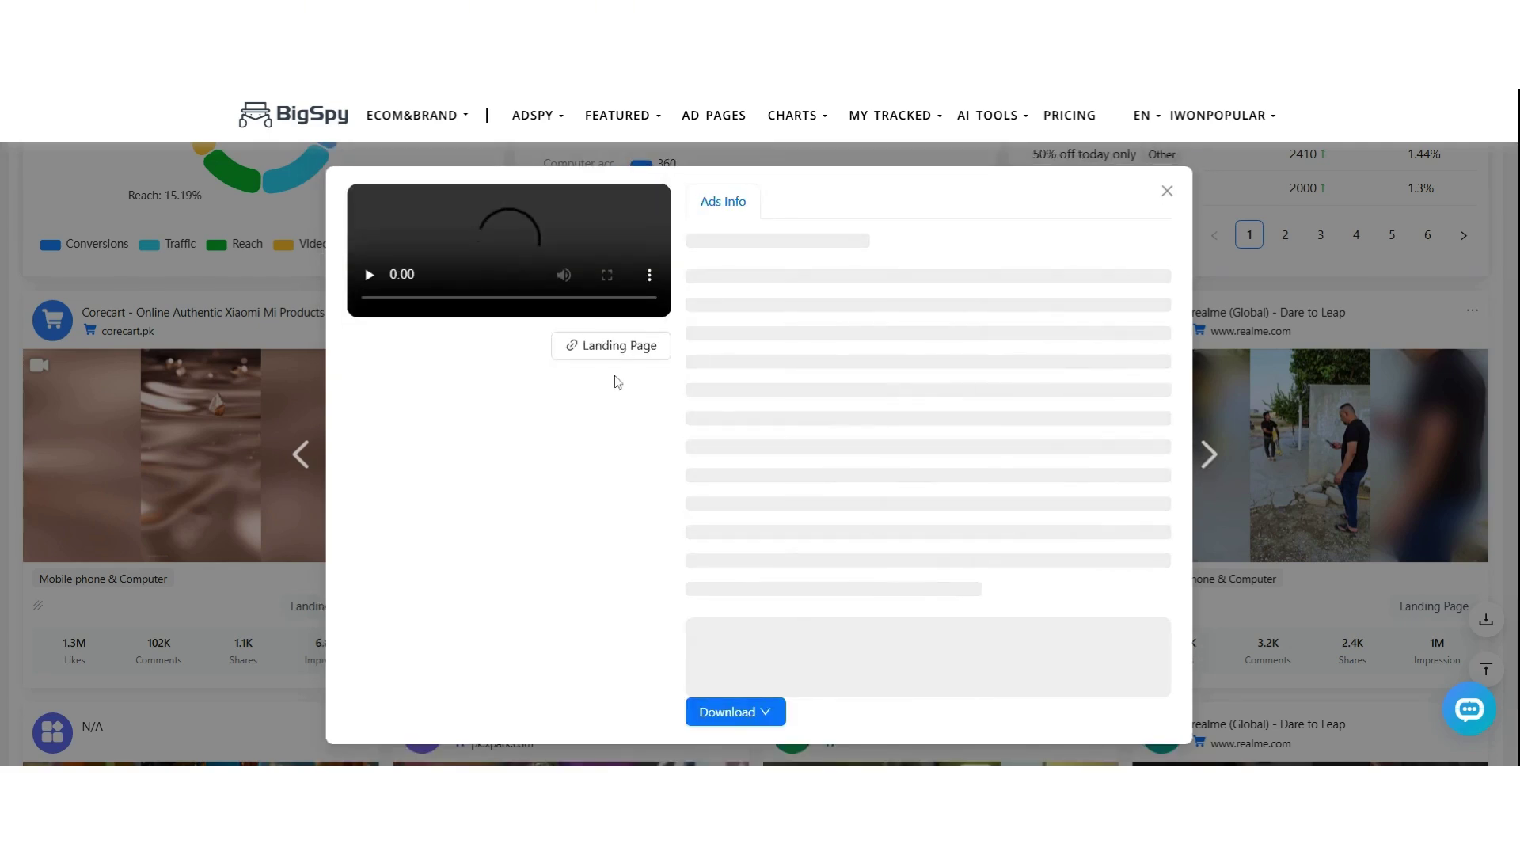
left_click(367, 717)
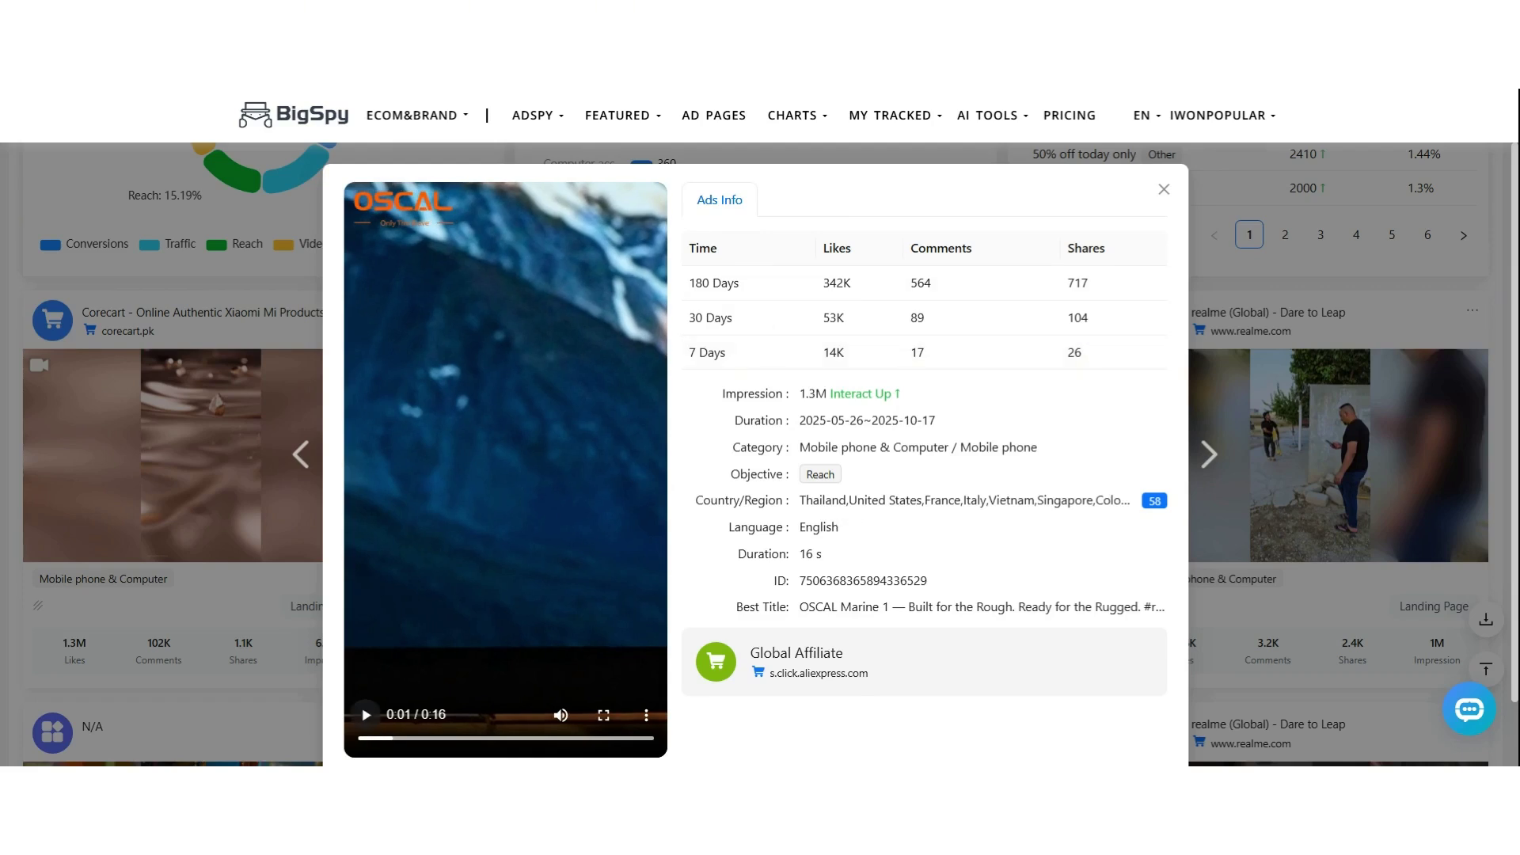
scroll(880, 645, "down", 1)
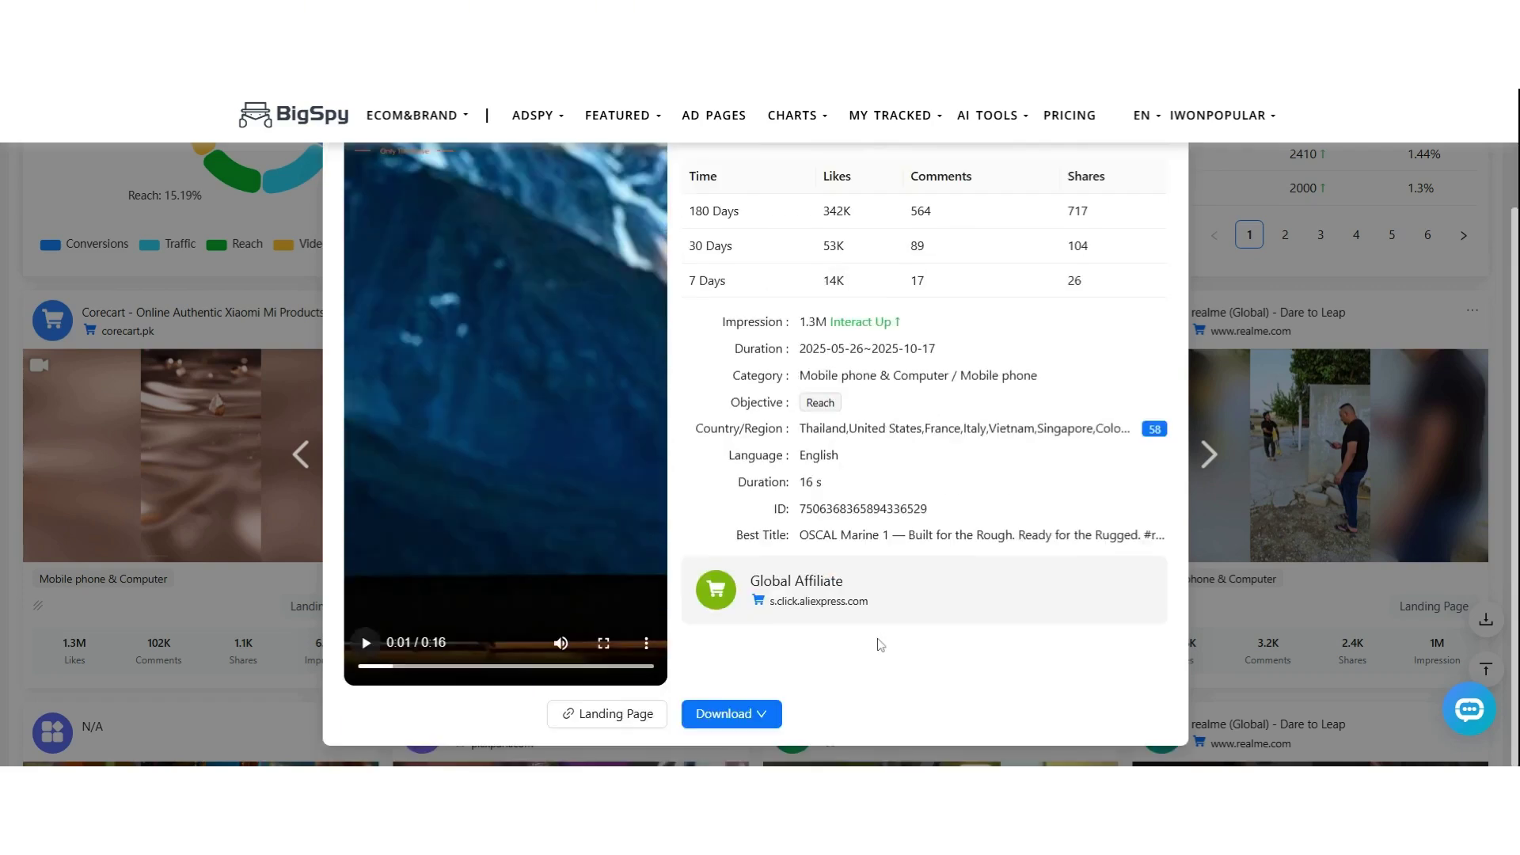
scroll(1211, 196, "up", 1)
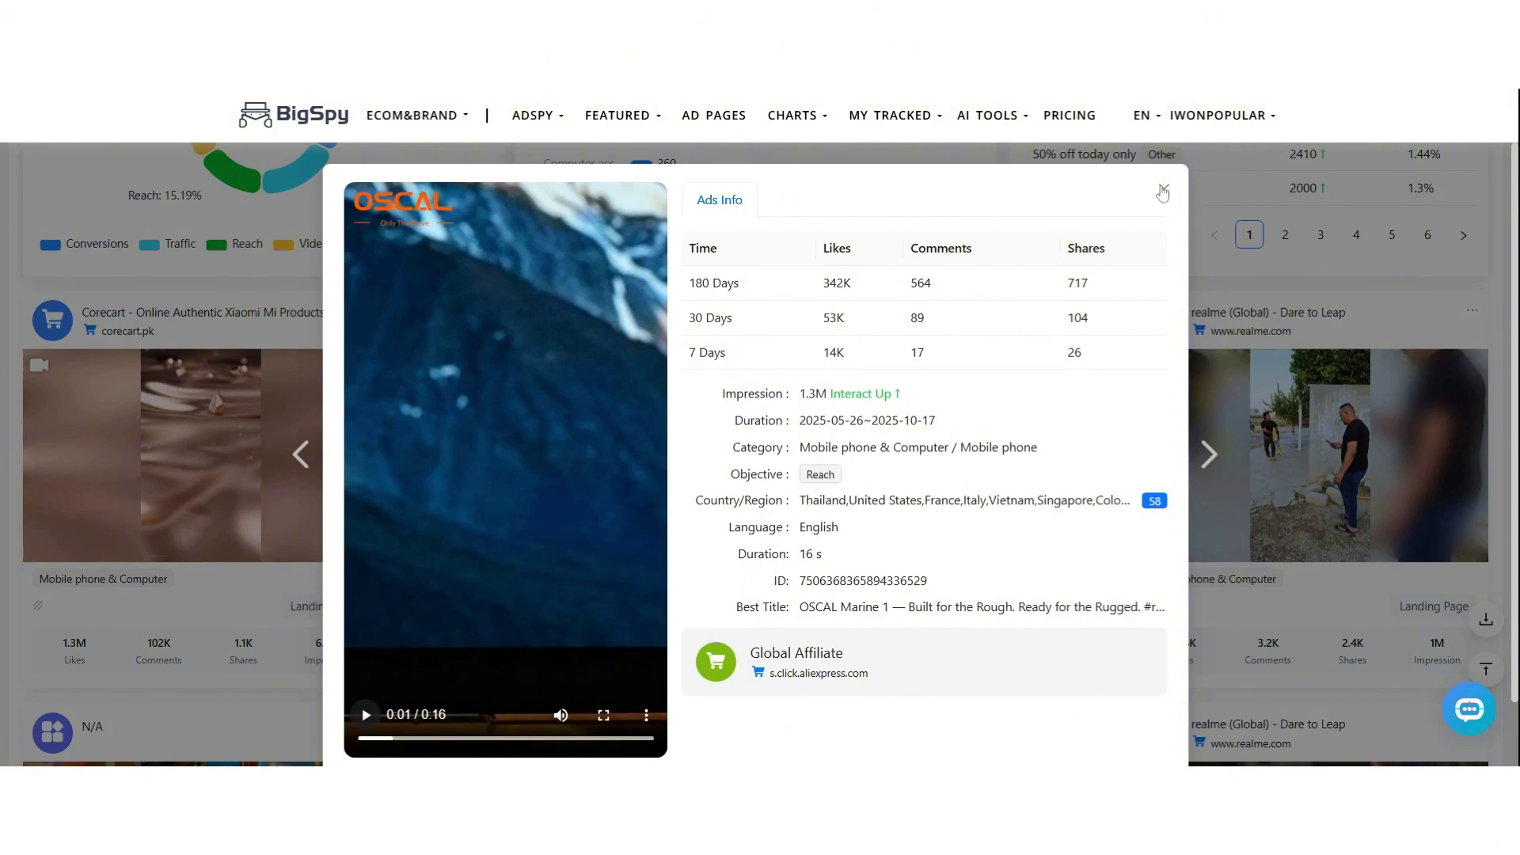
left_click(1162, 193)
Open the featured TikTok Shop page
scroll(728, 159, "up", 5)
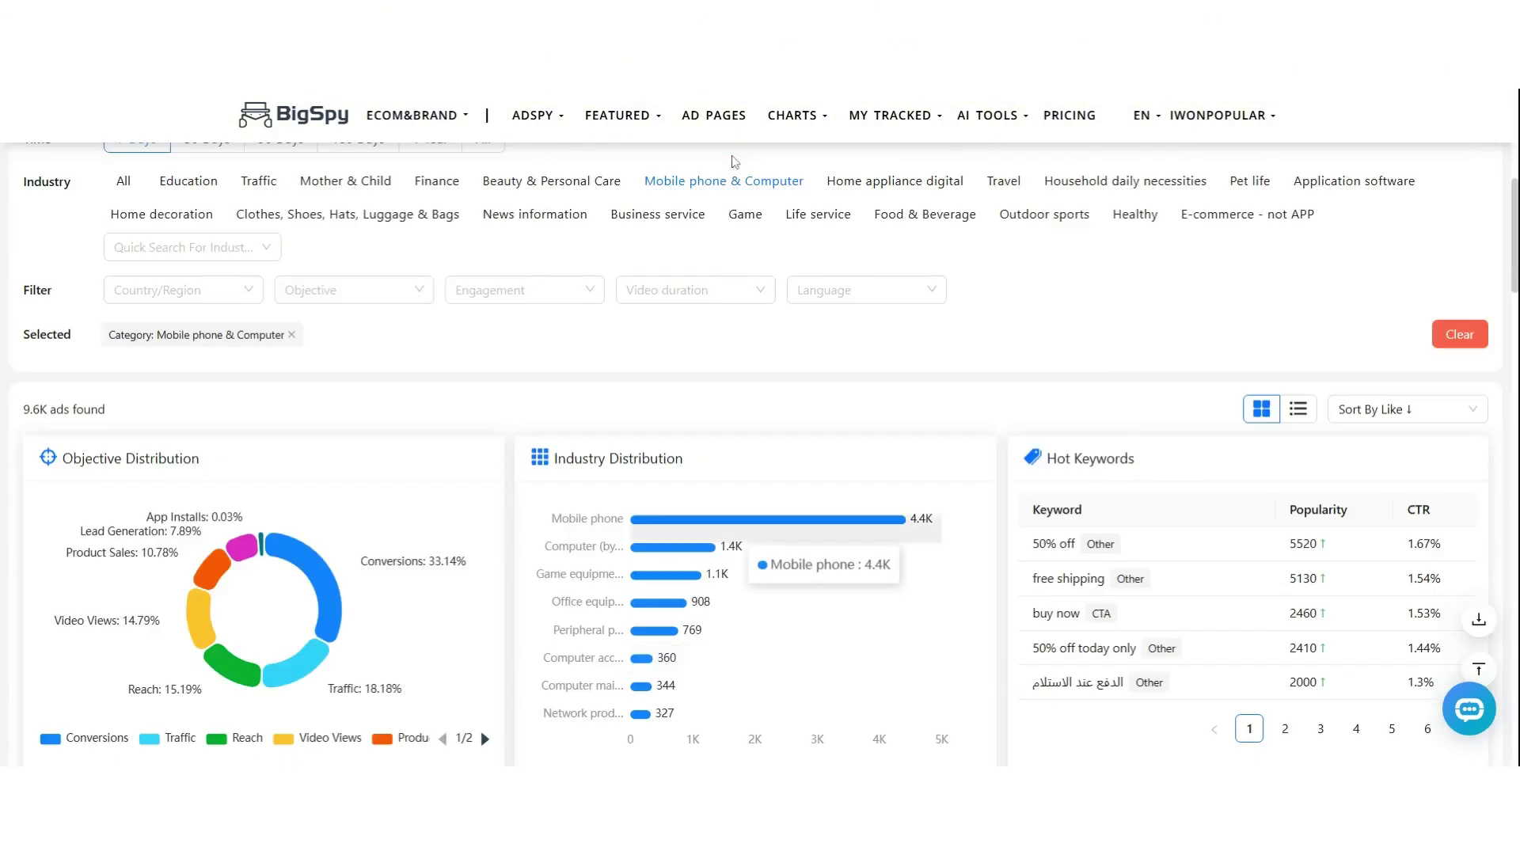
mouse_move(667, 125)
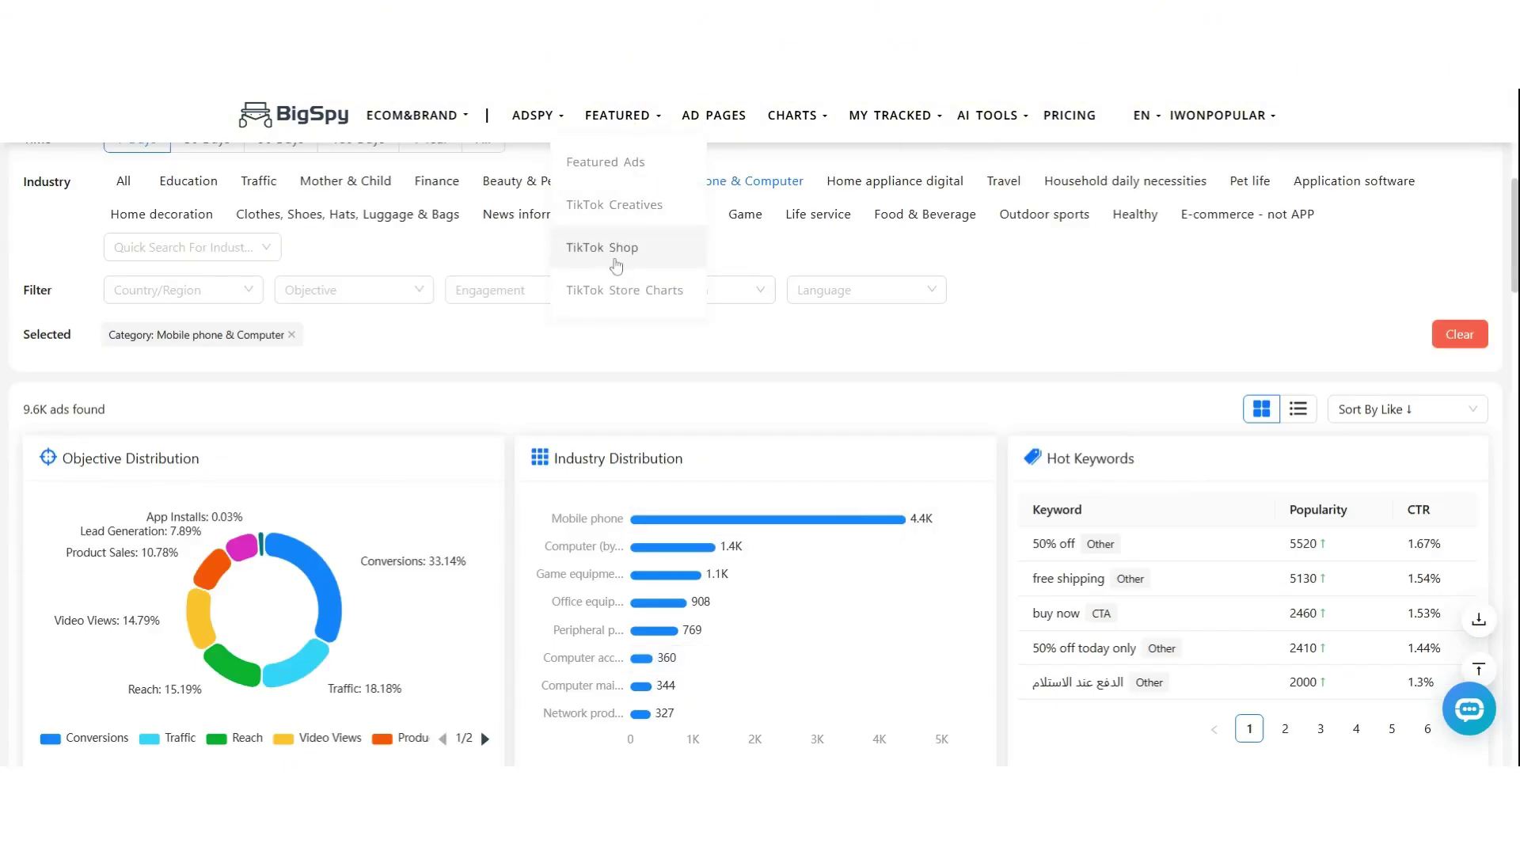
left_click(692, 250)
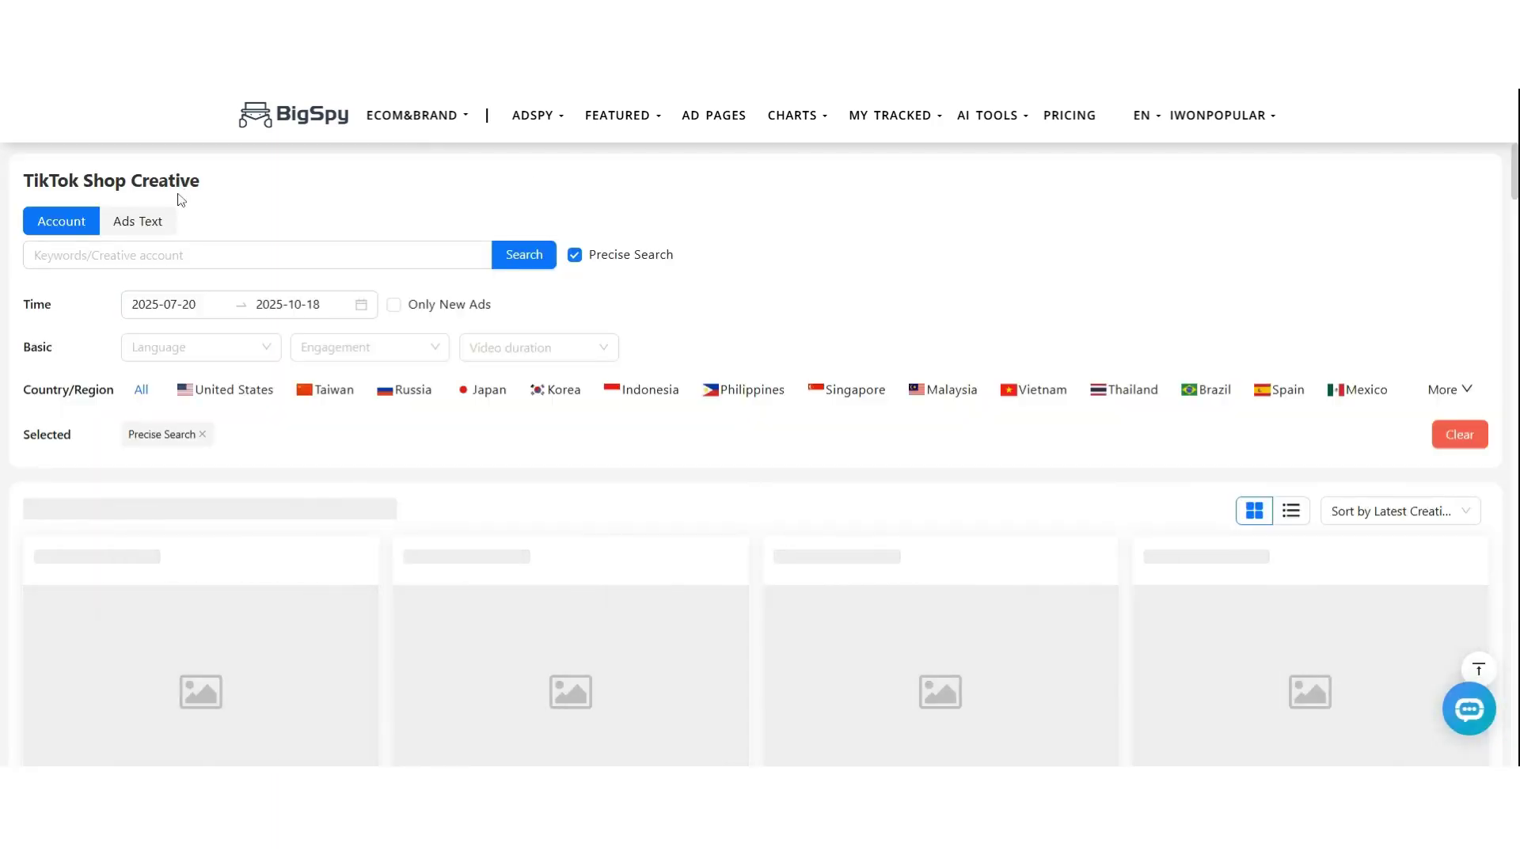
Search the TikTok Shop creatives by account for "laptop"
left_click(150, 255)
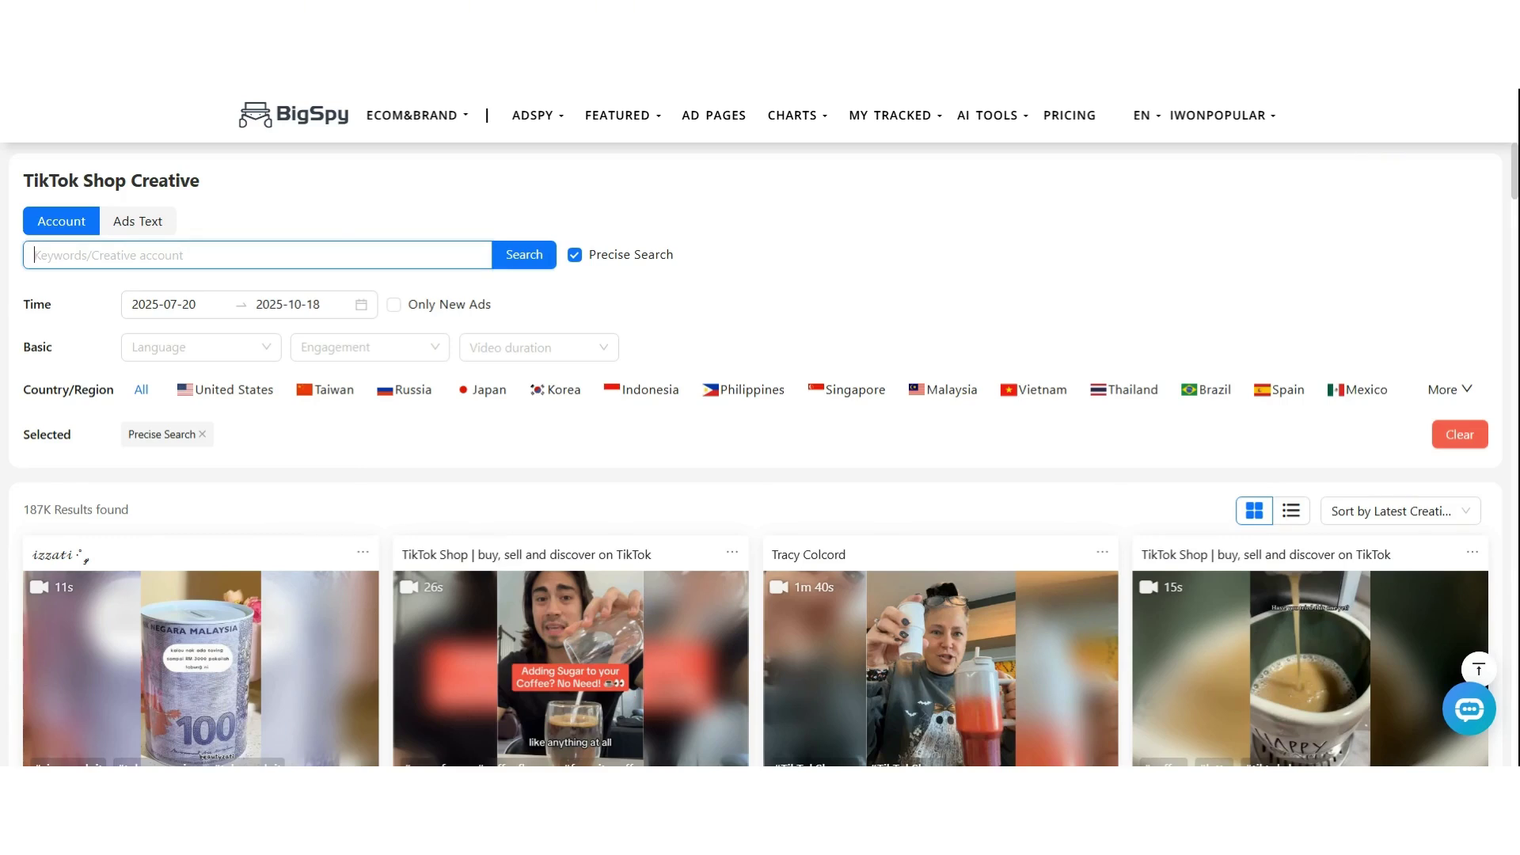
type("laptop")
left_click(537, 262)
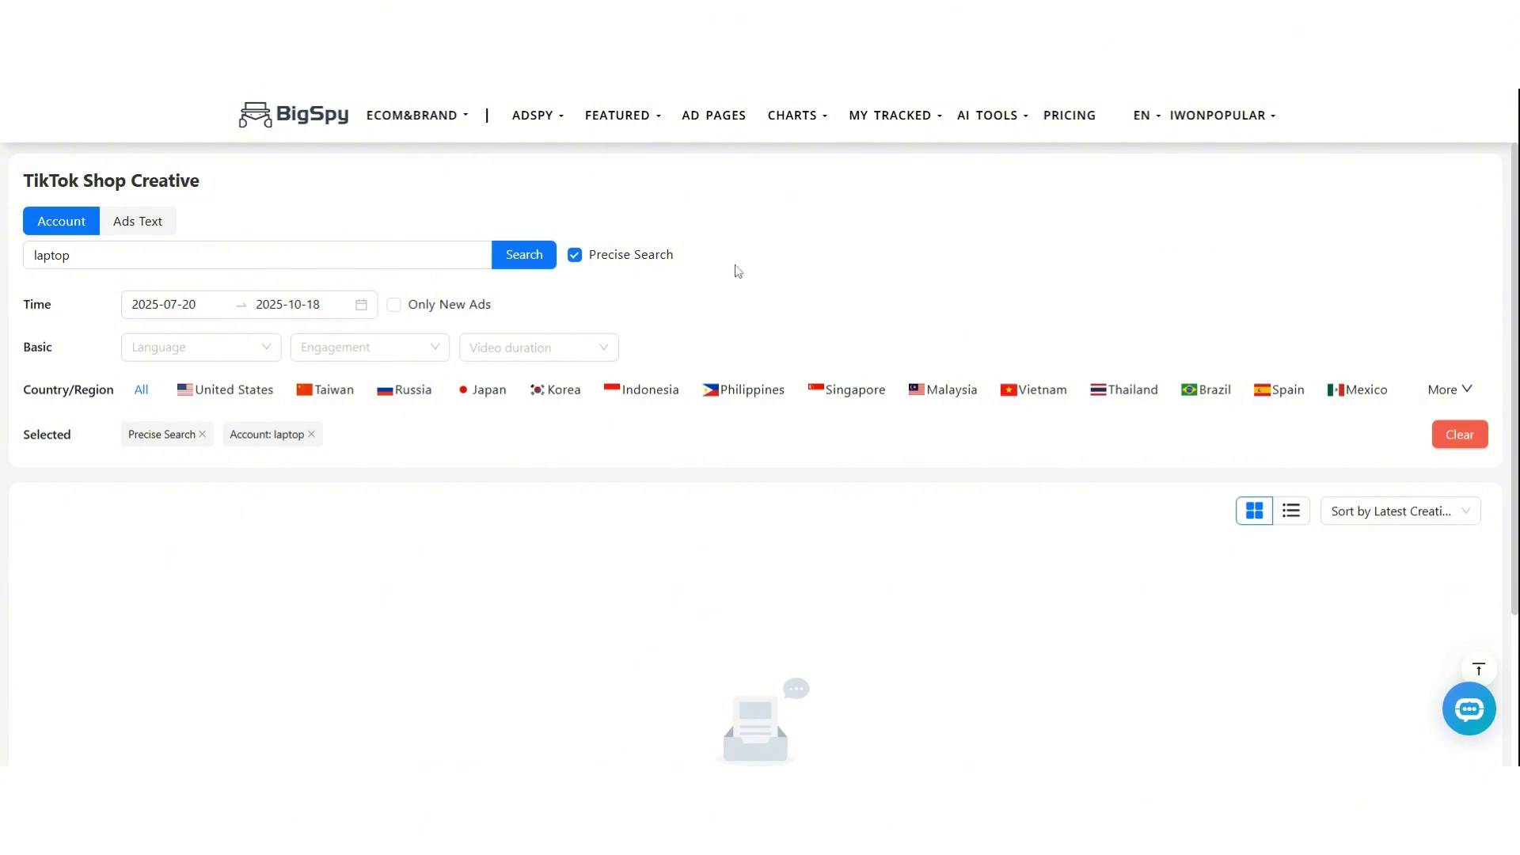
Clear the laptop keyword and remove the laptop account filter from the TikTok Shop search
double_click(52, 255)
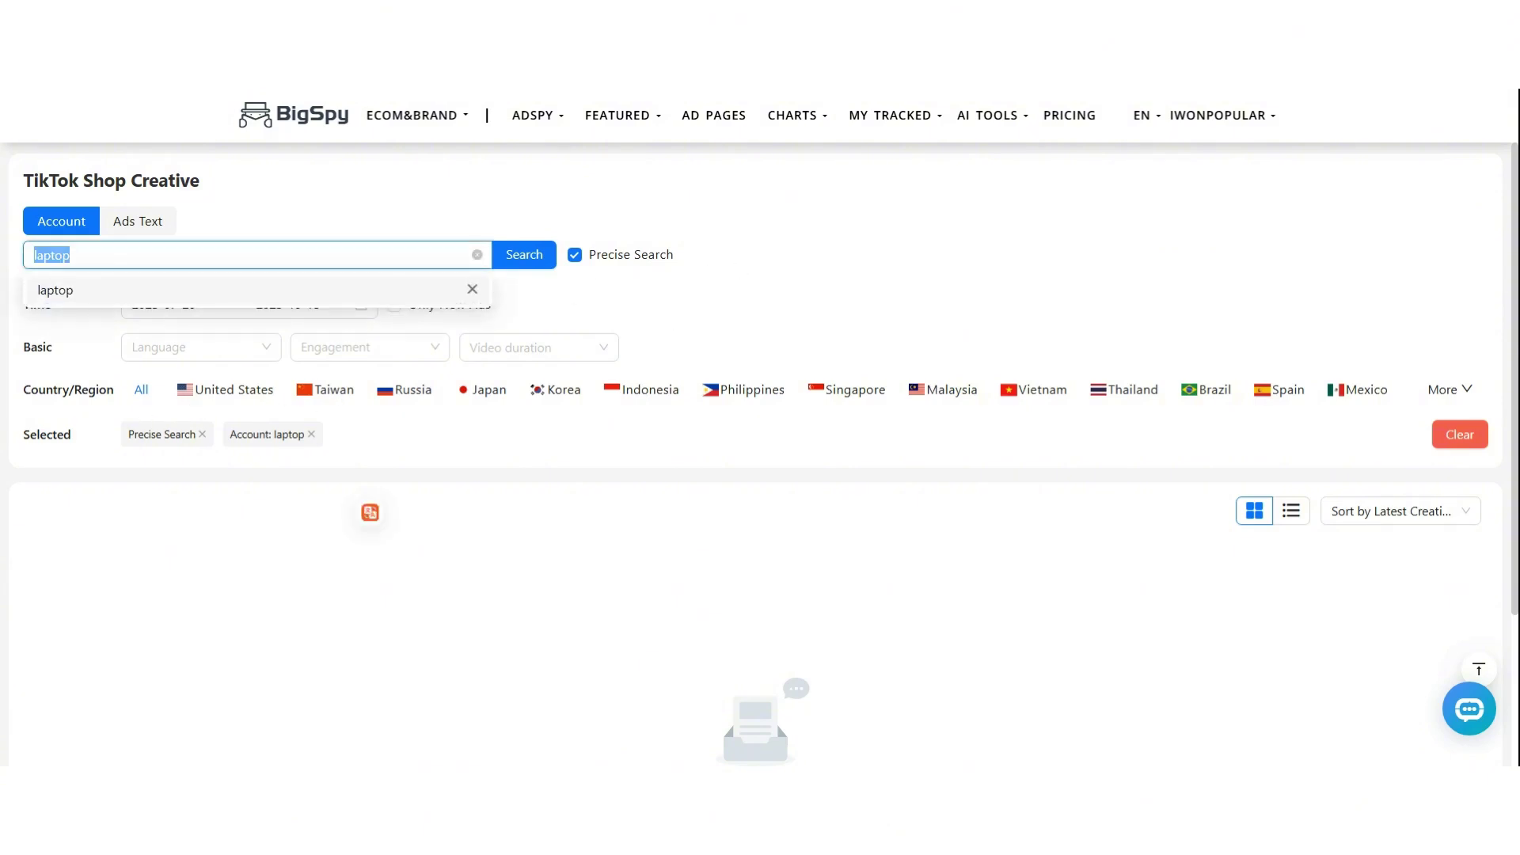
key("BackSpace")
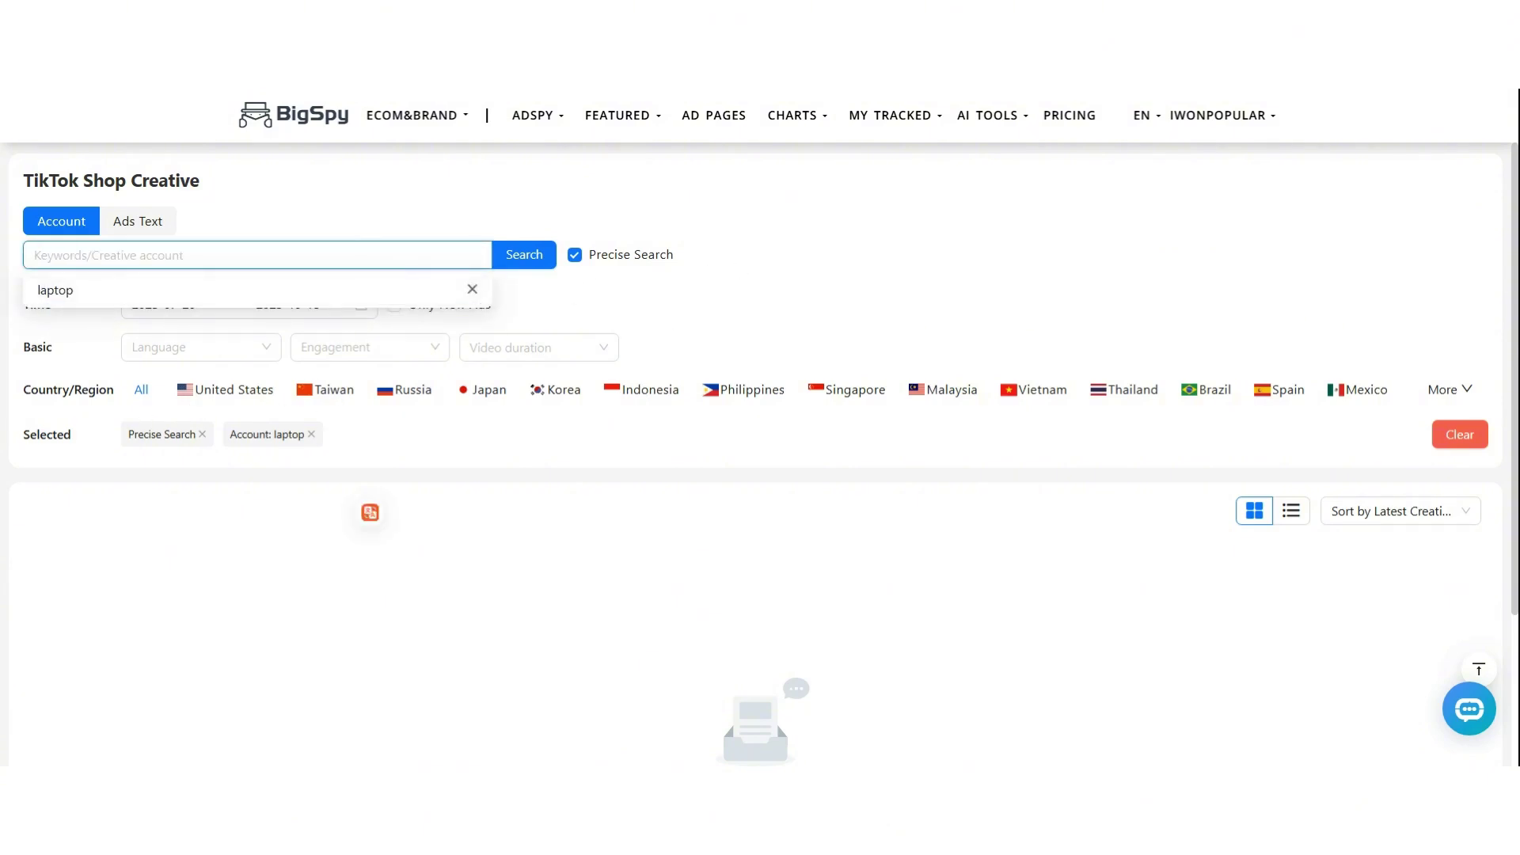
left_click(907, 272)
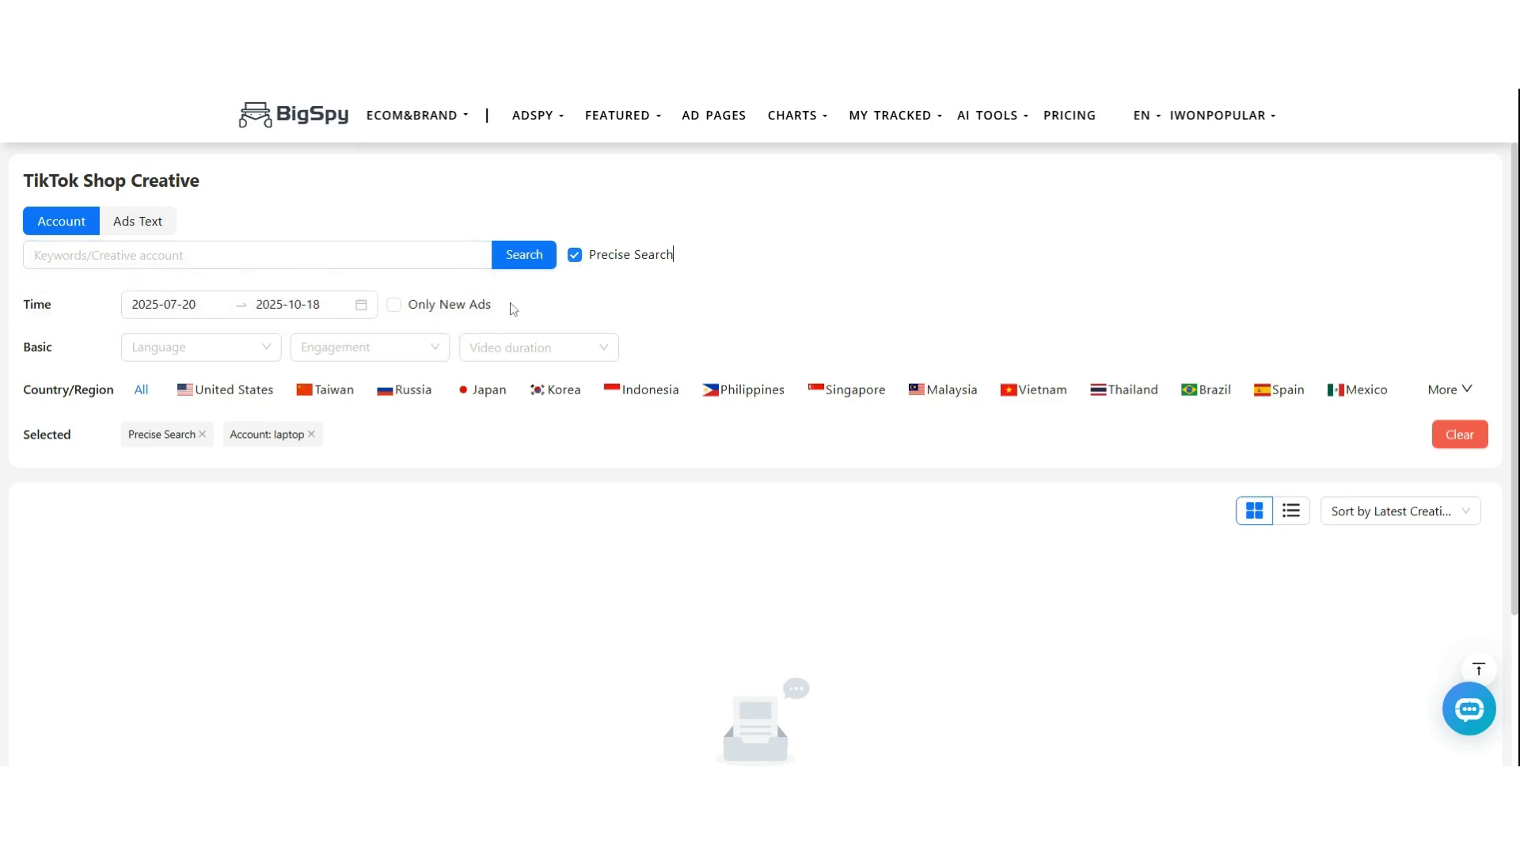
left_click(311, 434)
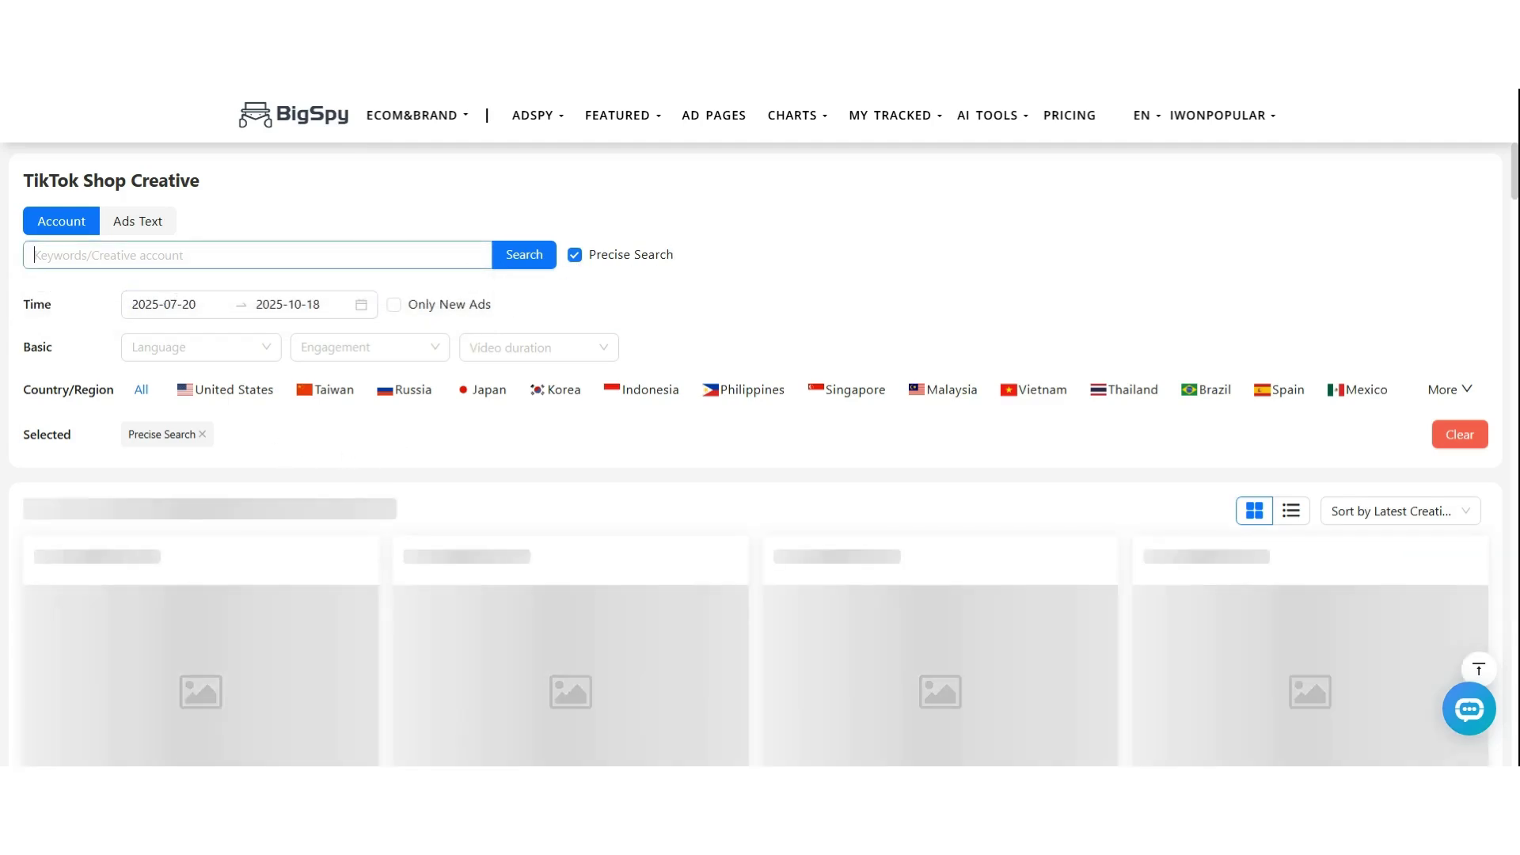
left_click(811, 336)
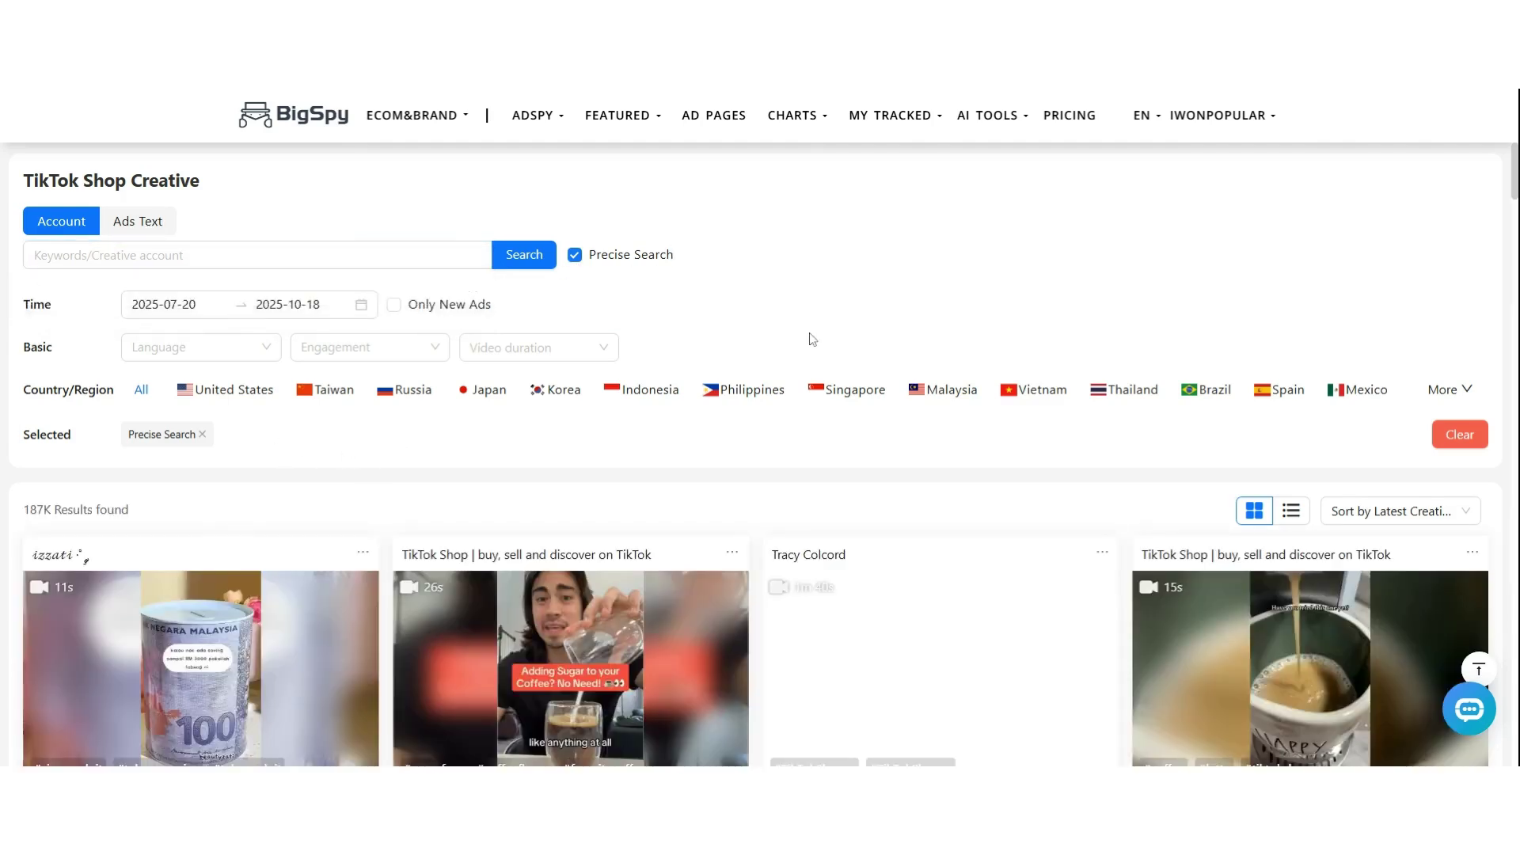
Show all ads of the Bones Coffee Company account from the second creative's card and look over the ad cards
scroll(659, 428, "down", 4)
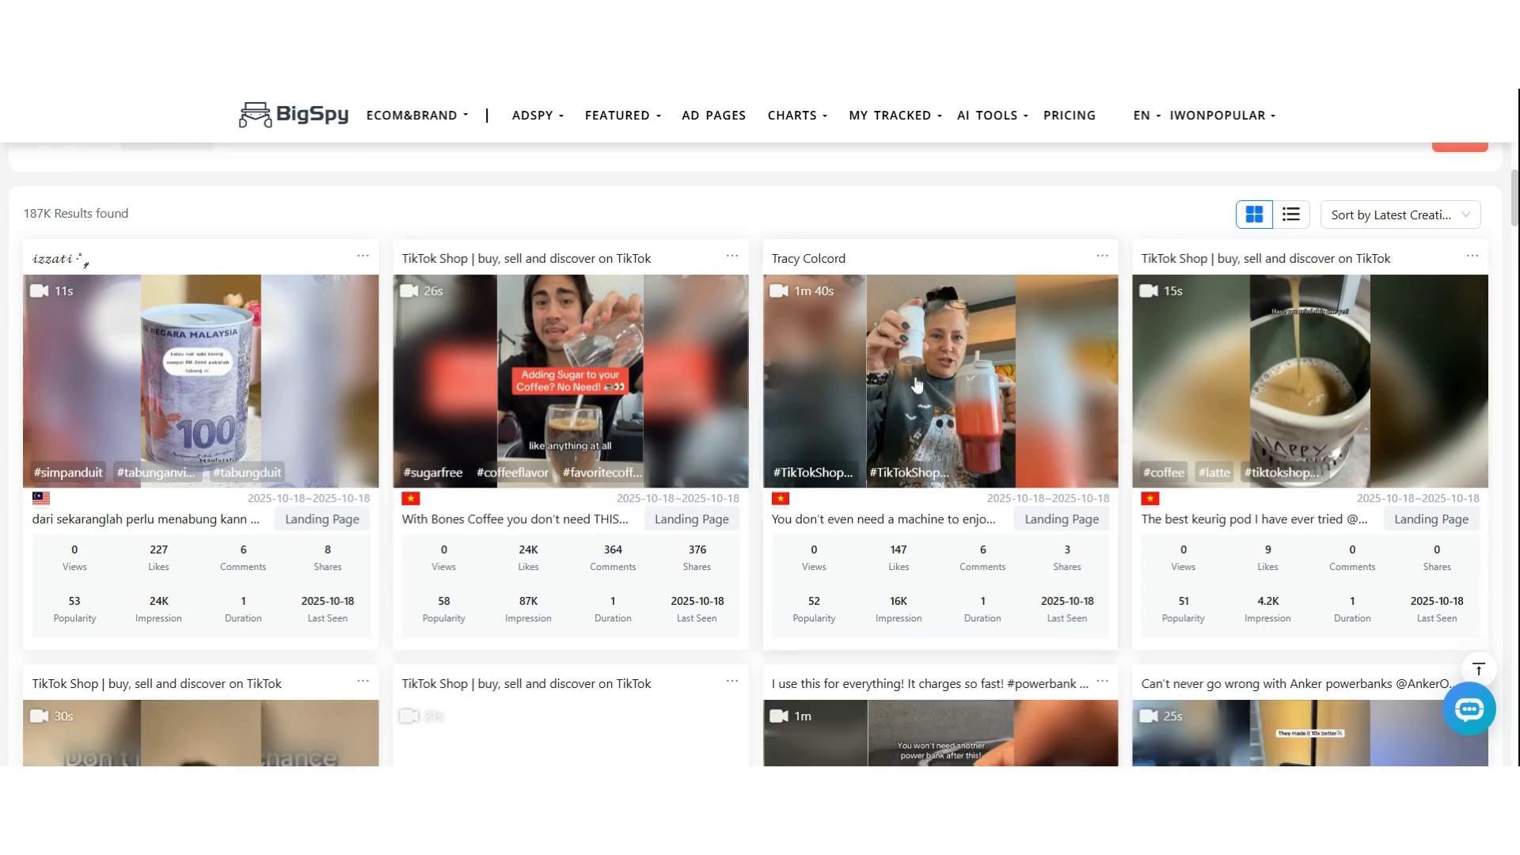
scroll(635, 240, "up", 4)
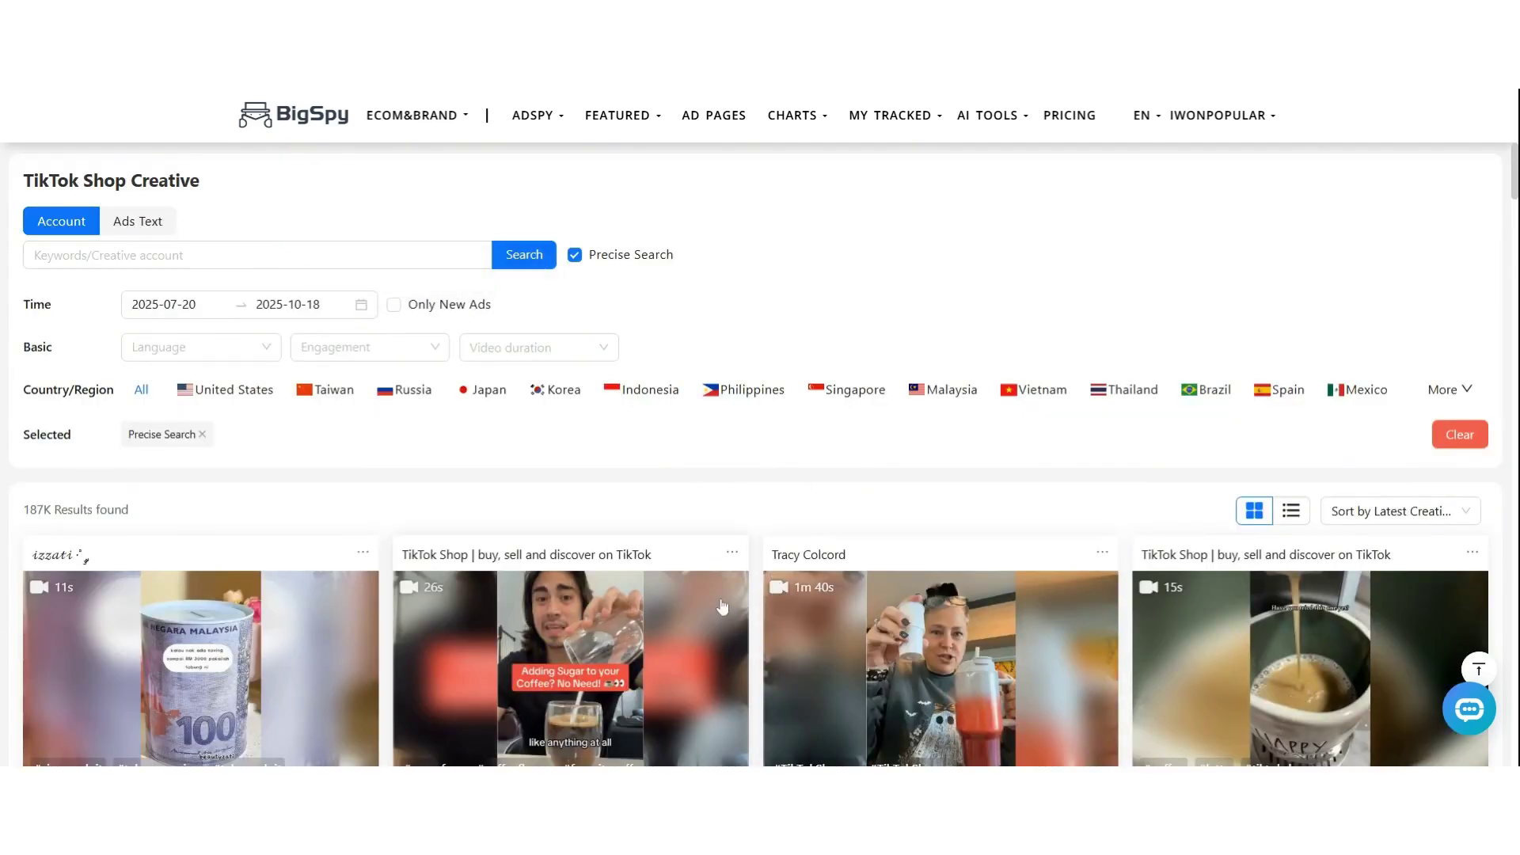
mouse_move(732, 552)
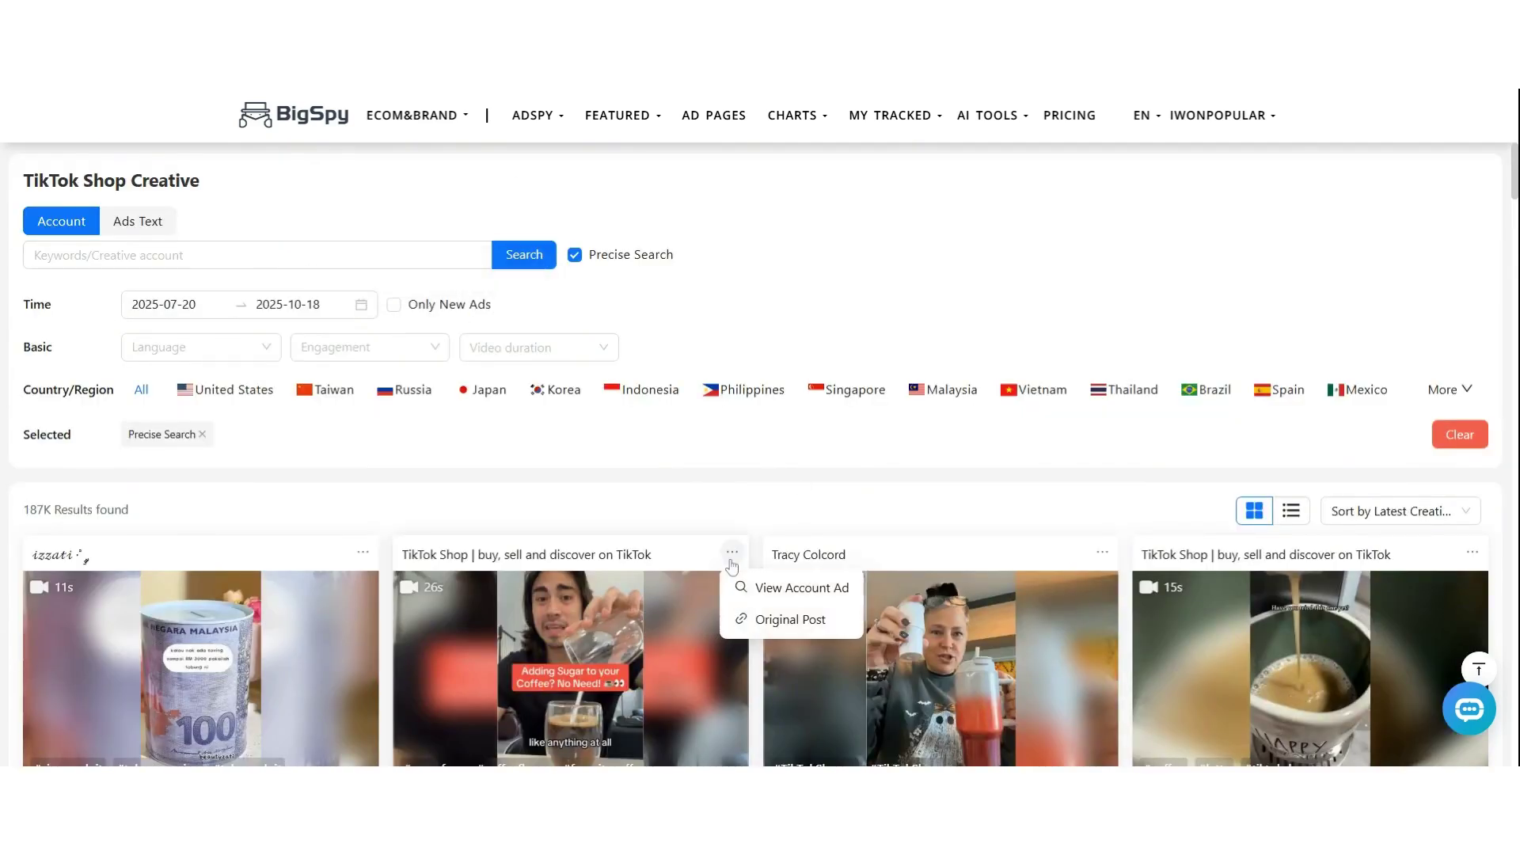
left_click(819, 595)
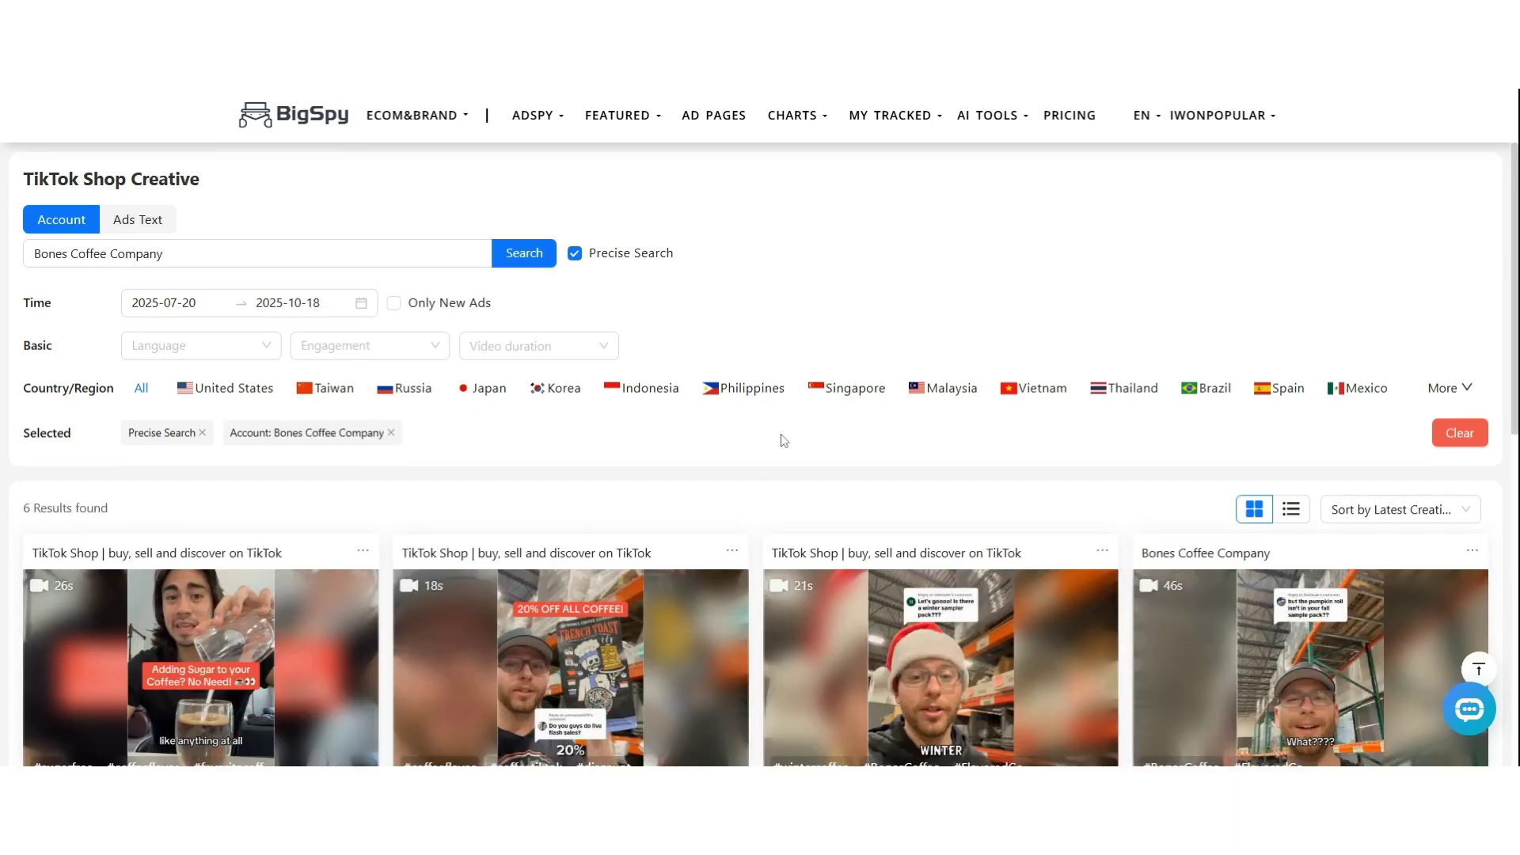
scroll(780, 441, "down", 5)
scroll(360, 423, "up", 5)
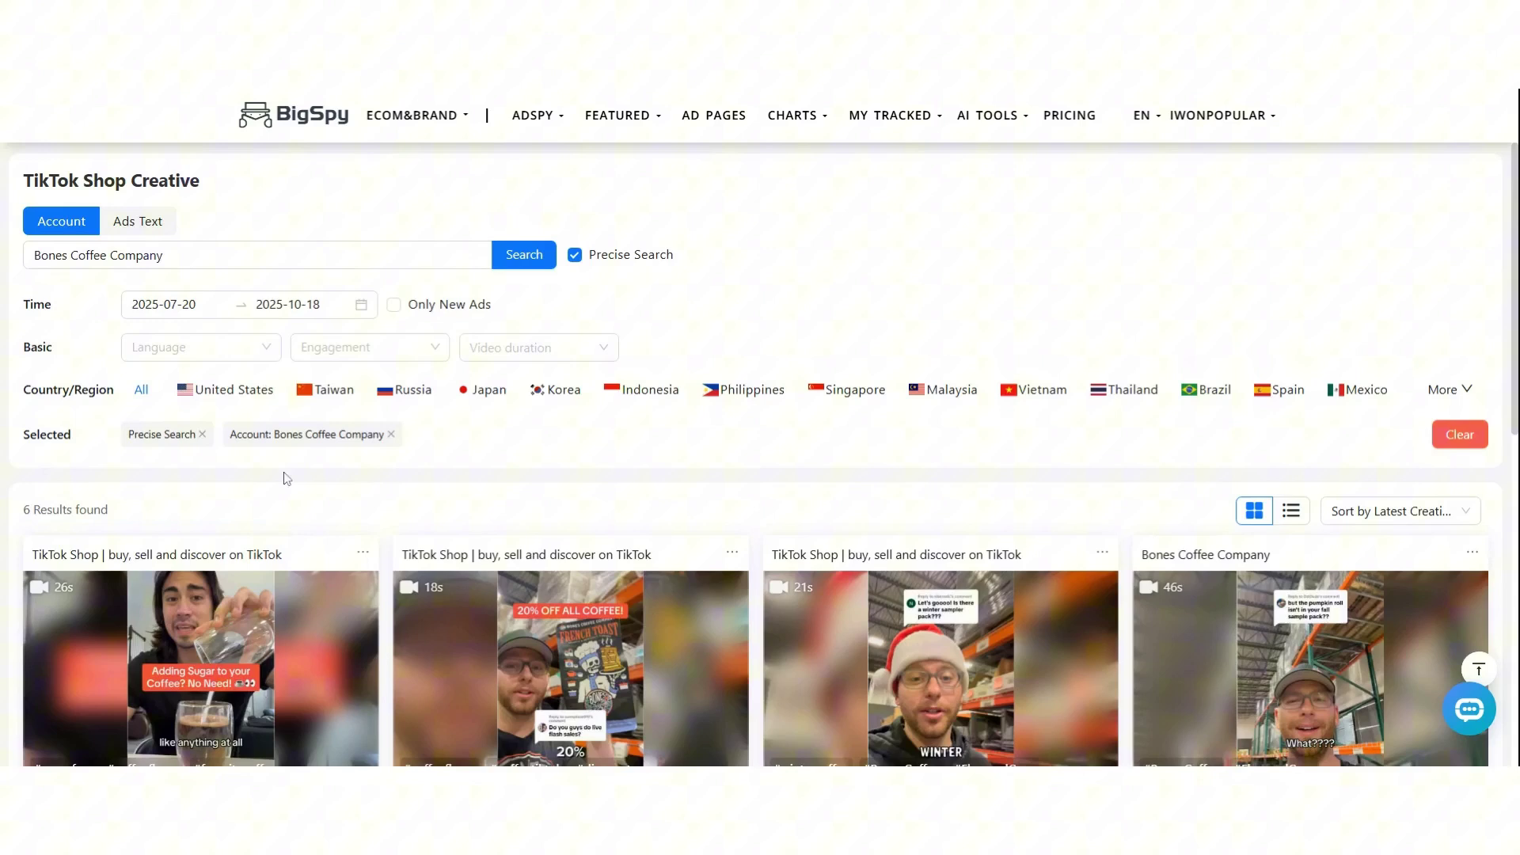
Preview the first Bones Coffee Company creative's video and view its original TikTok post, closing each when done
left_click(227, 679)
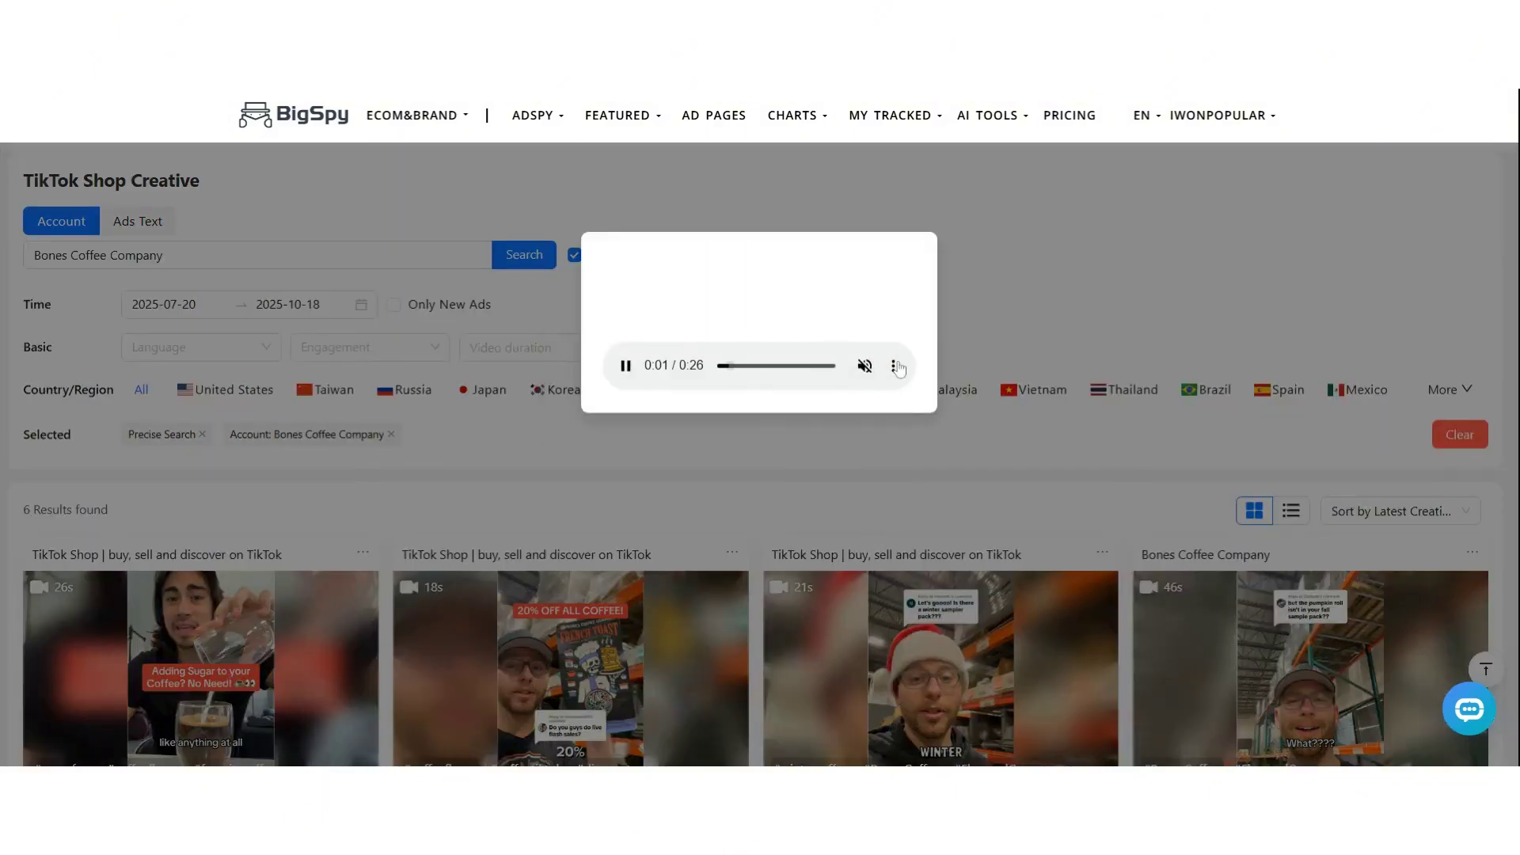
left_click(849, 440)
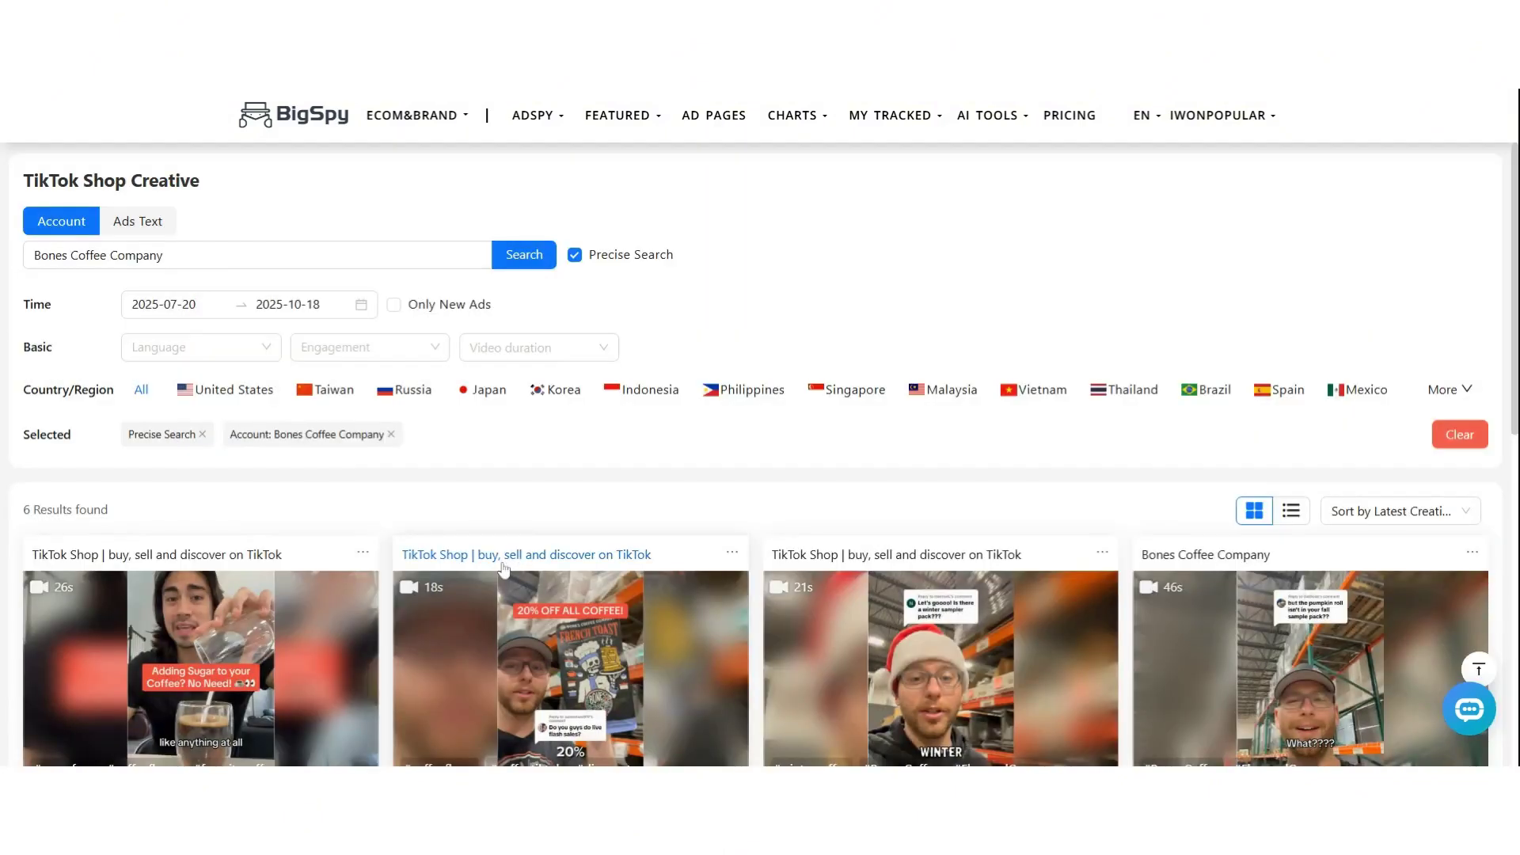
left_click(364, 554)
left_click(414, 625)
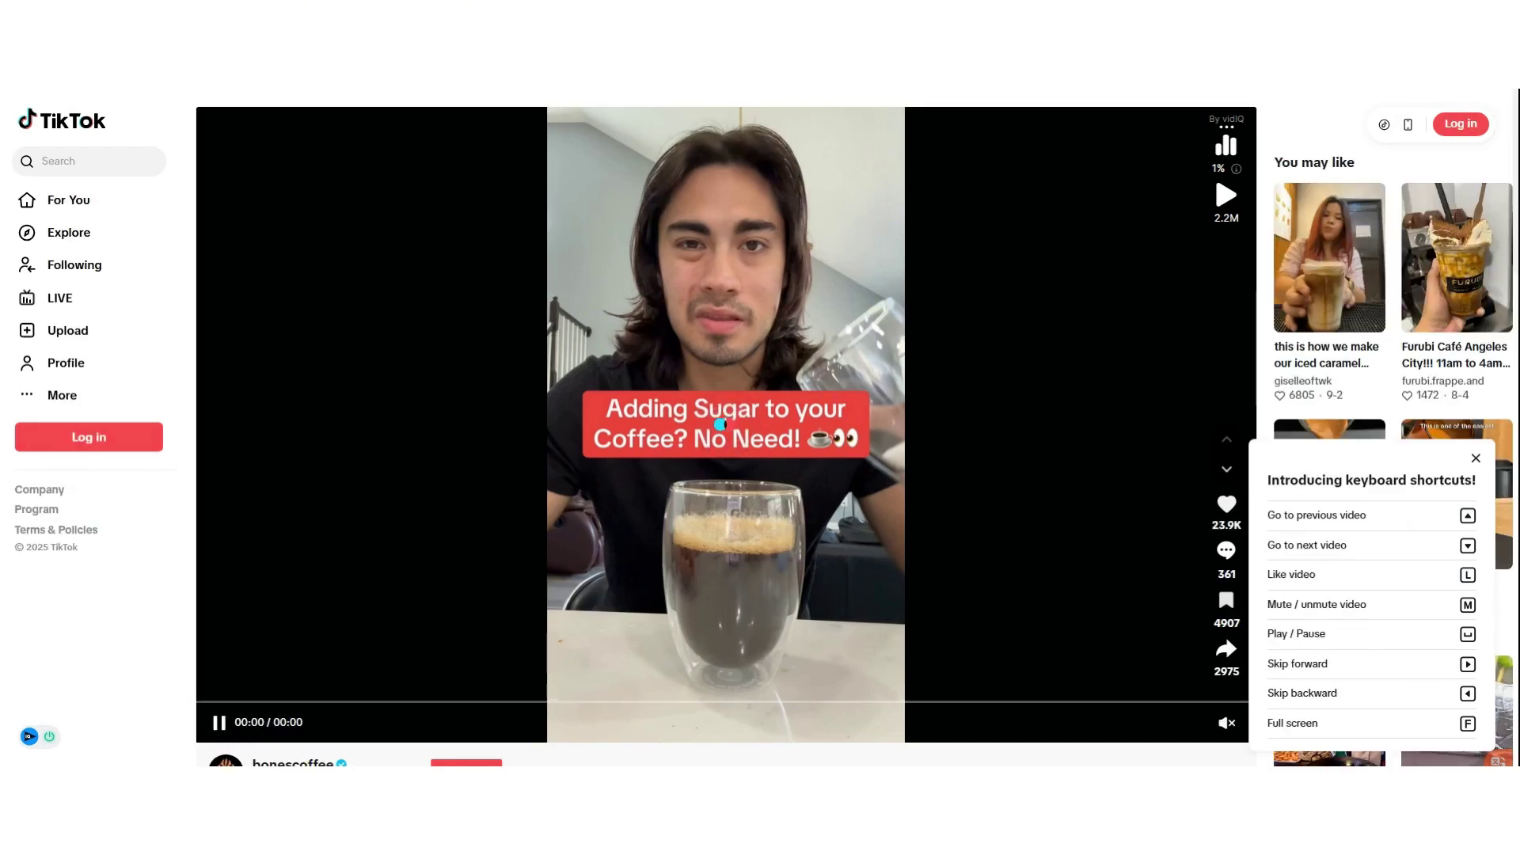
key("ctrl+w")
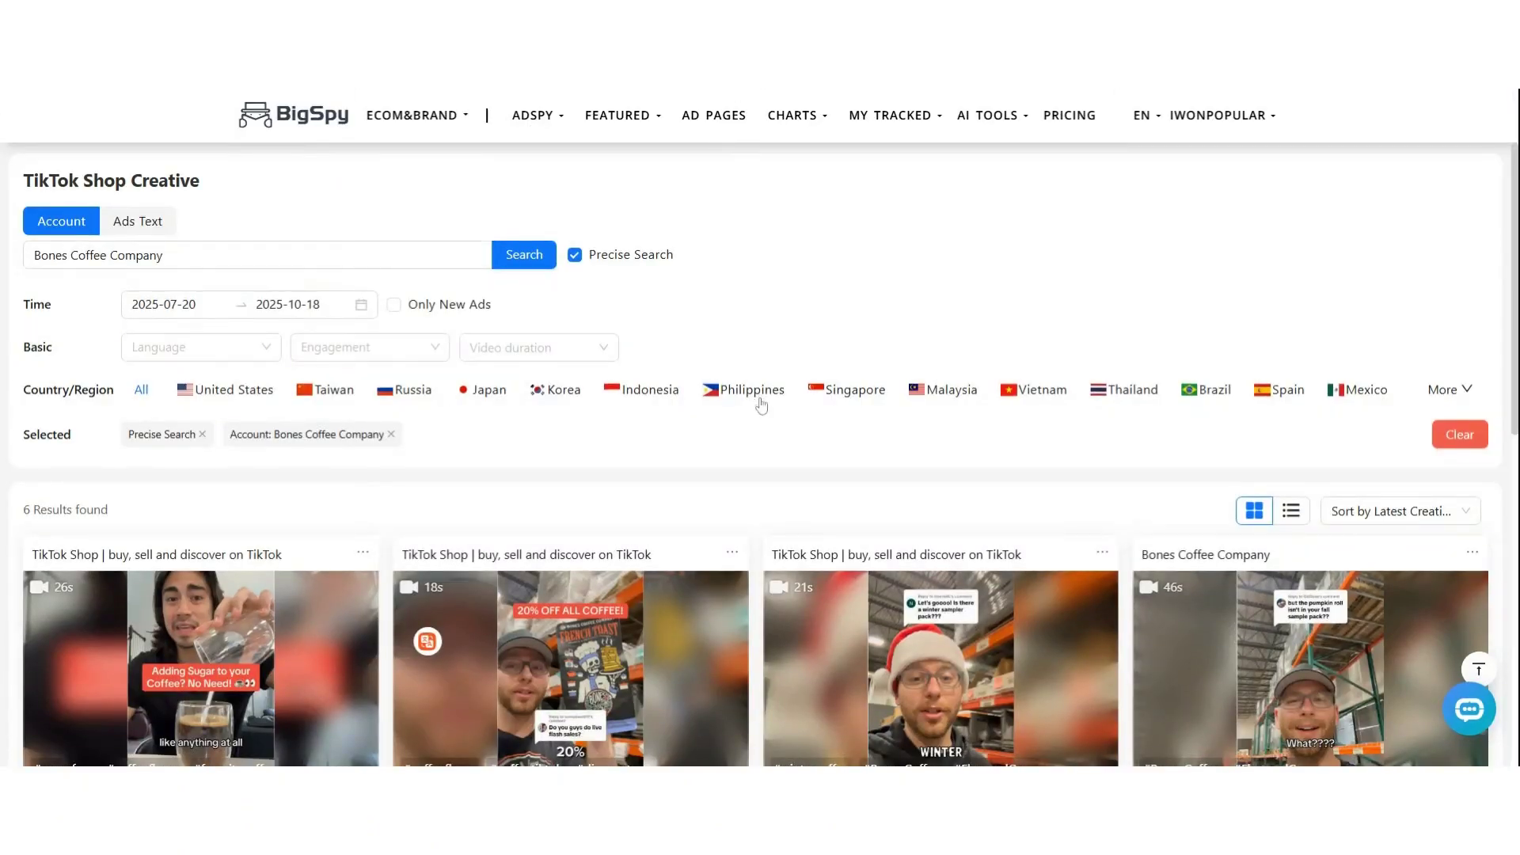
Look over the Bones Coffee Company ad cards and open the featured TikTok Store Charts page
scroll(257, 484, "down", 3)
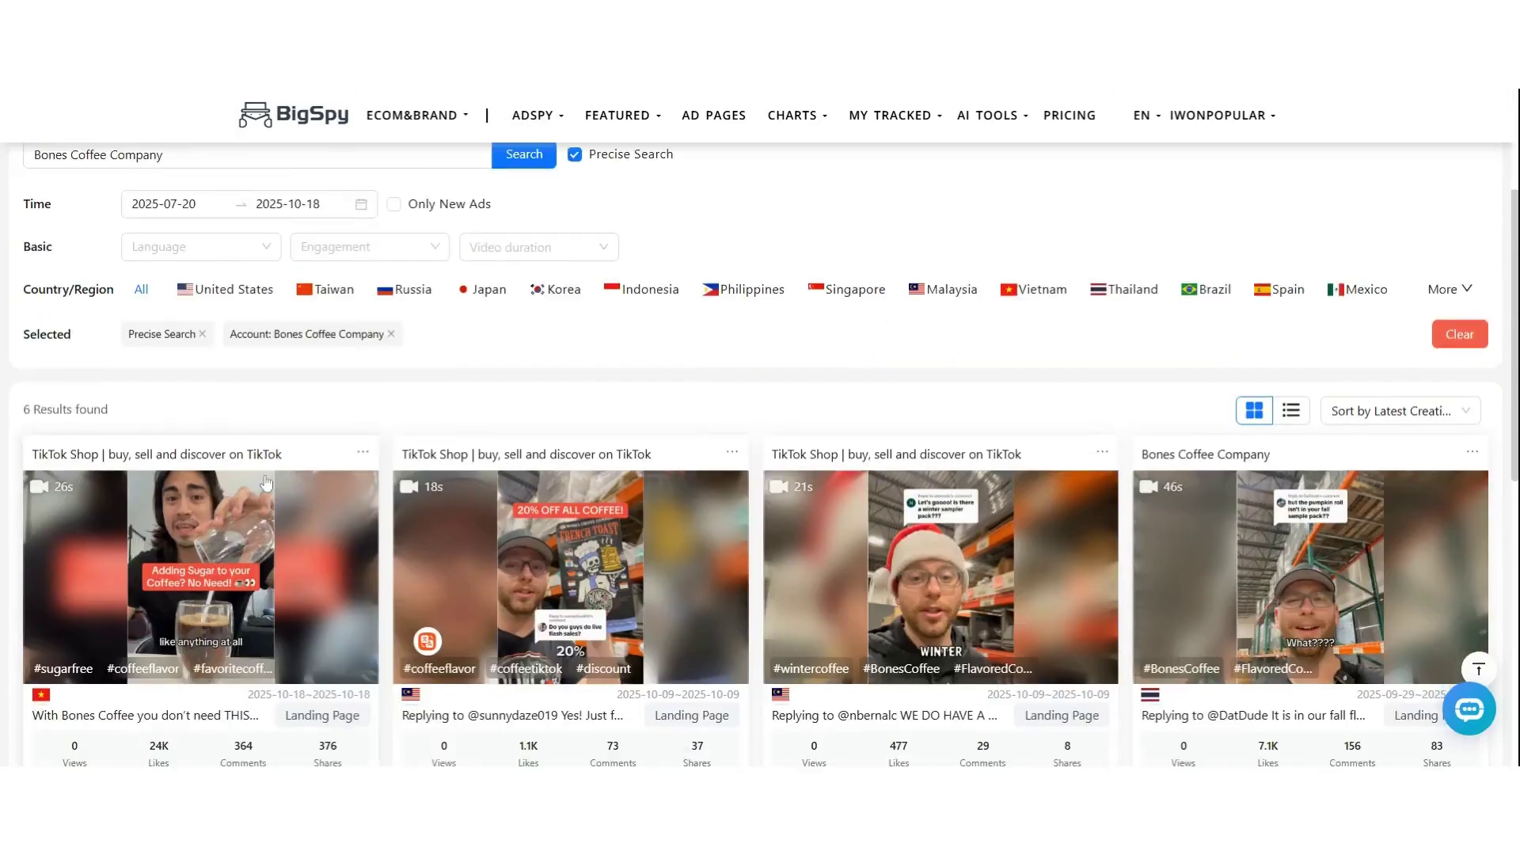
scroll(337, 281, "up", 3)
mouse_move(617, 120)
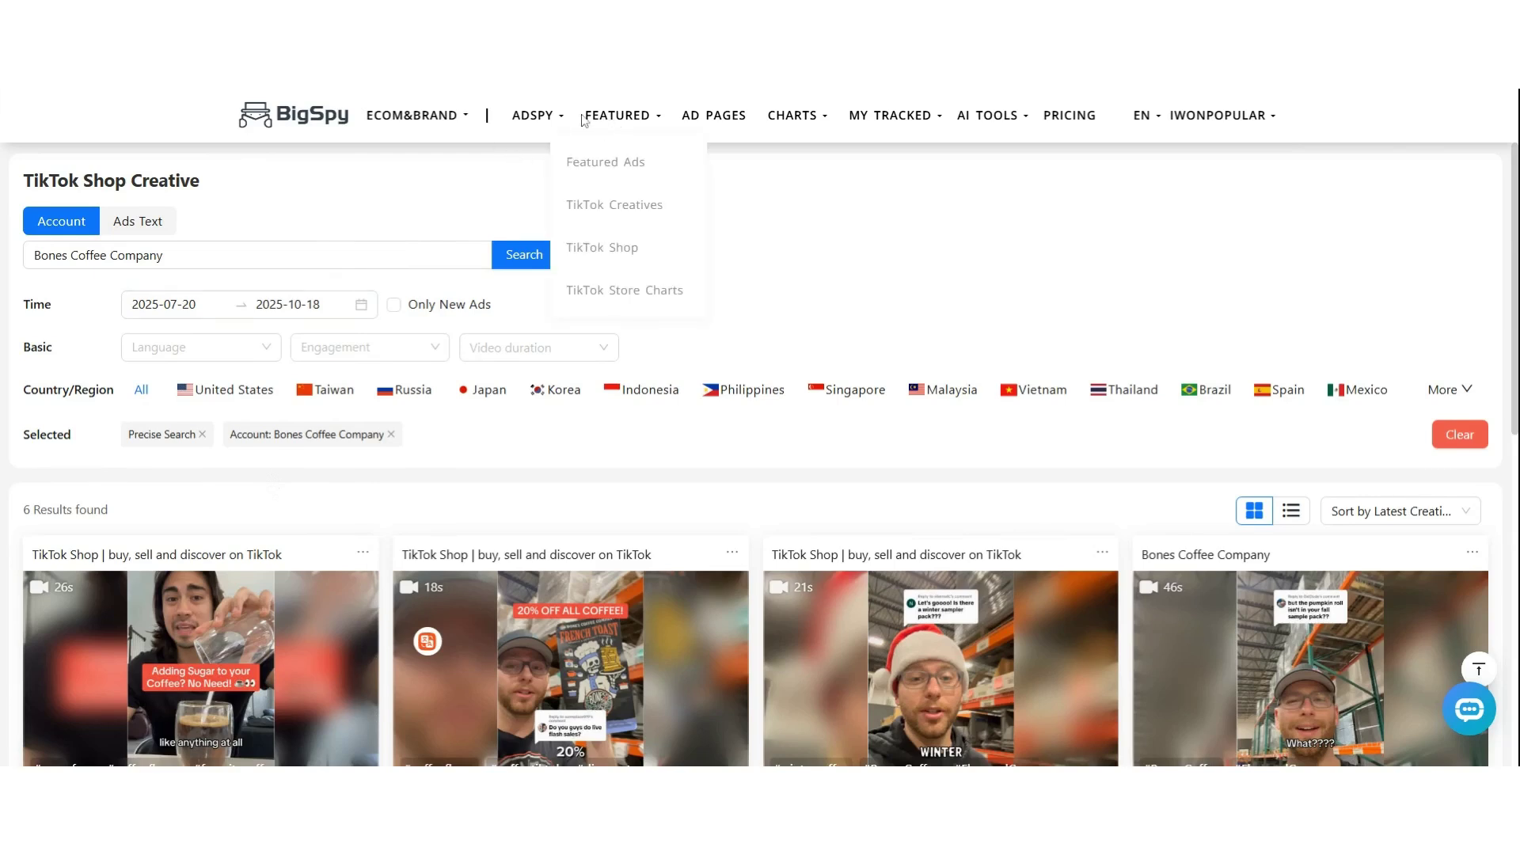
left_click(666, 299)
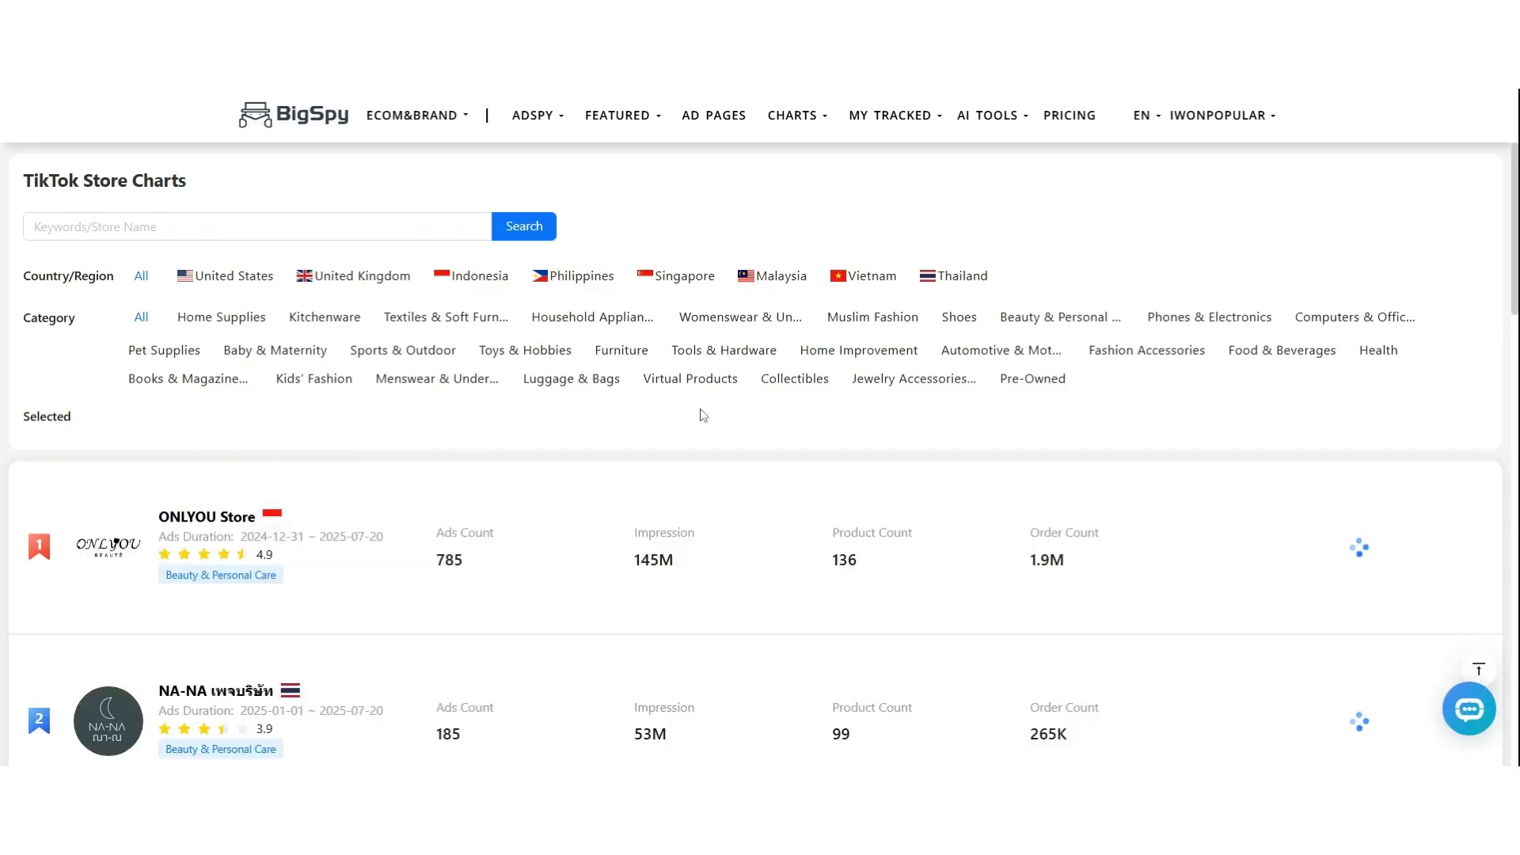
Look over the ranked stores in the TikTok Store Charts and search them for the keyword "tshirt", dismissing the keyword suggestion
scroll(654, 420, "down", 3)
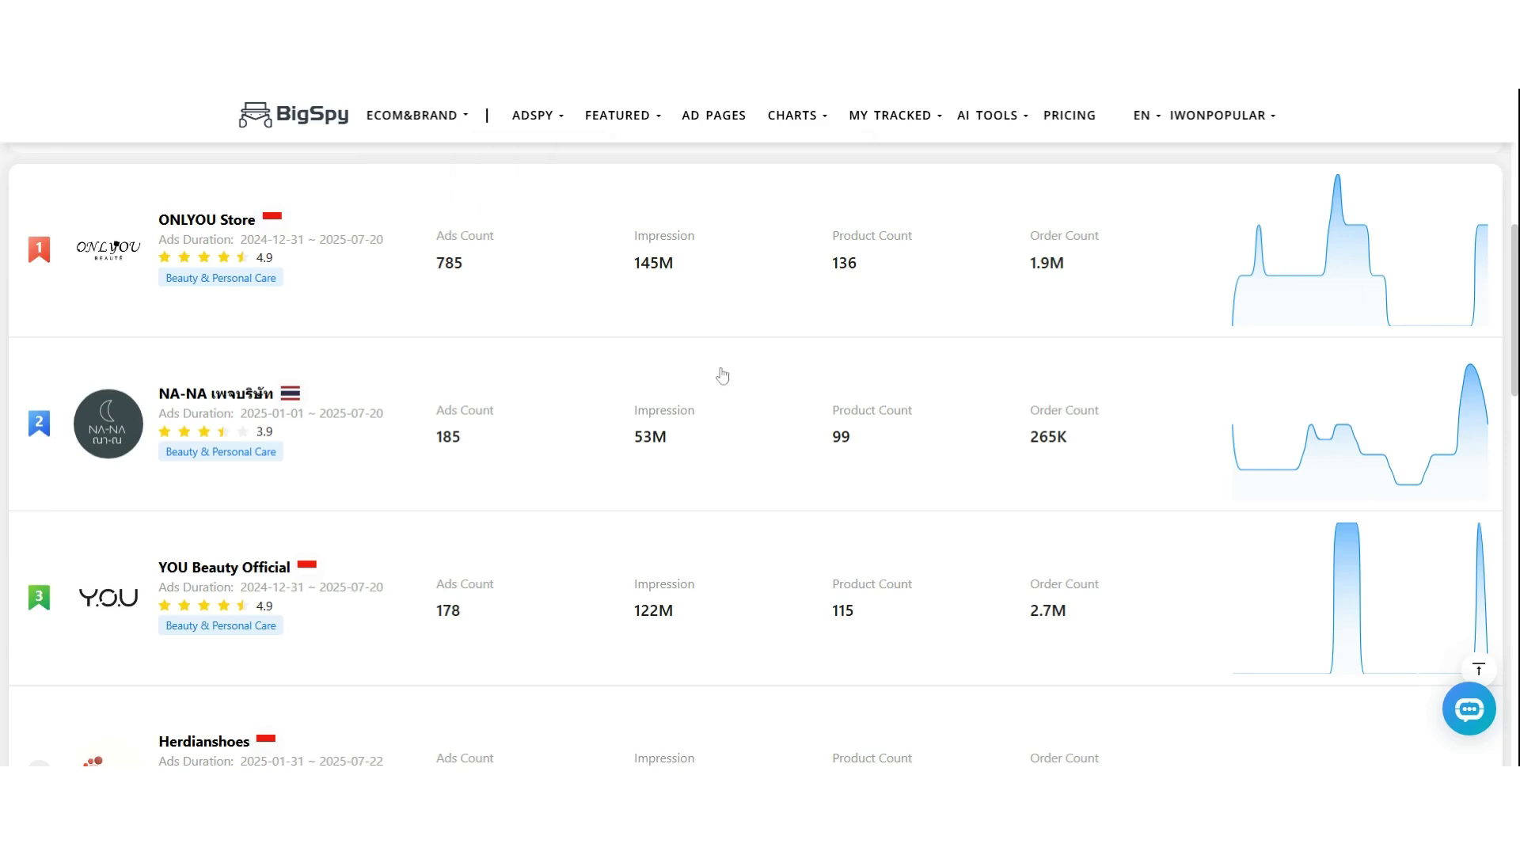
scroll(727, 392, "down", 5)
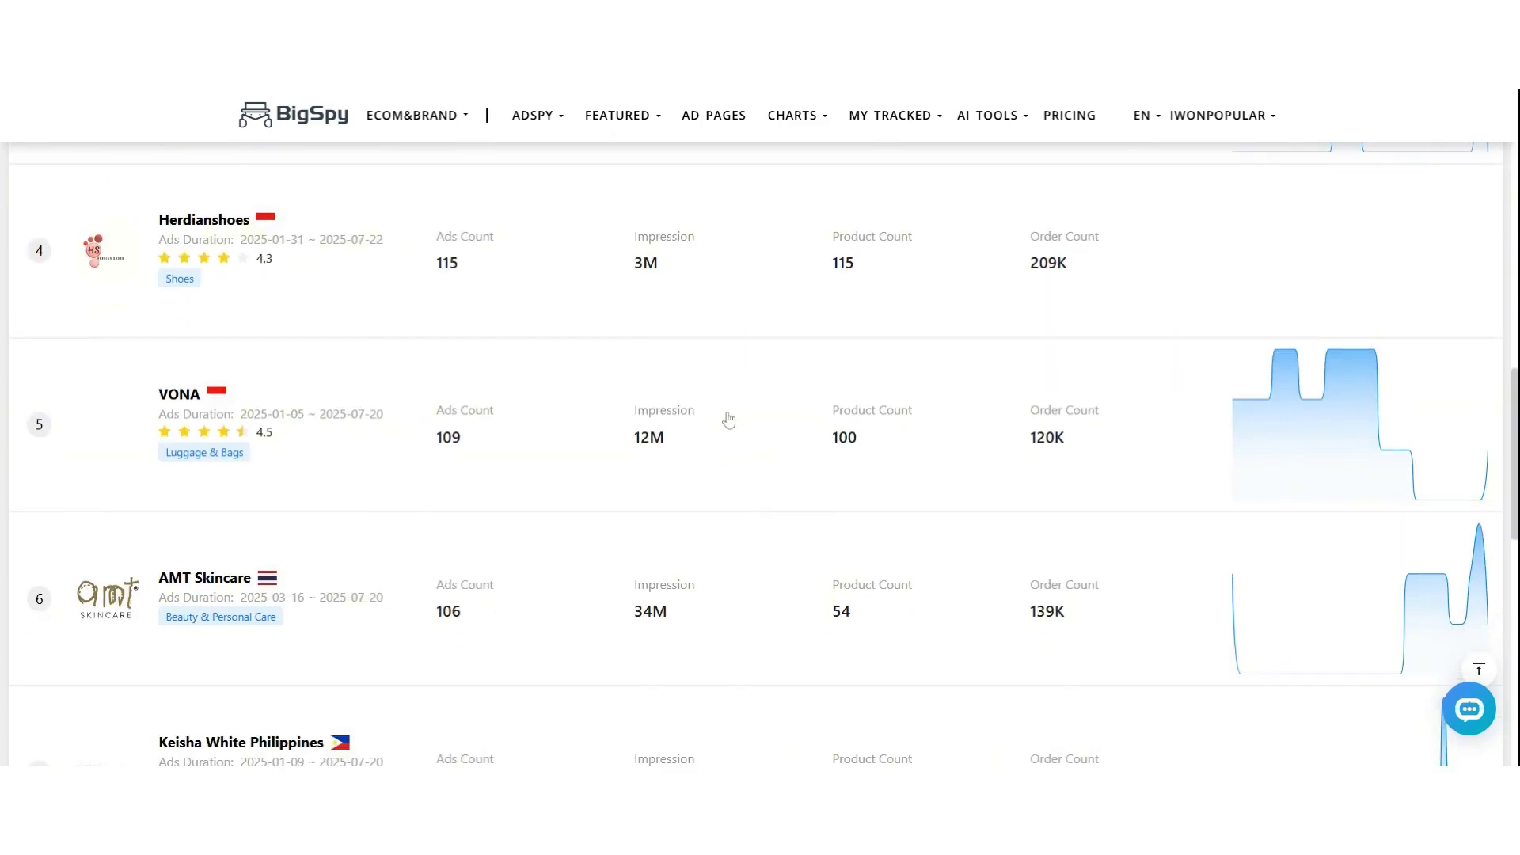
scroll(725, 400, "up", 8)
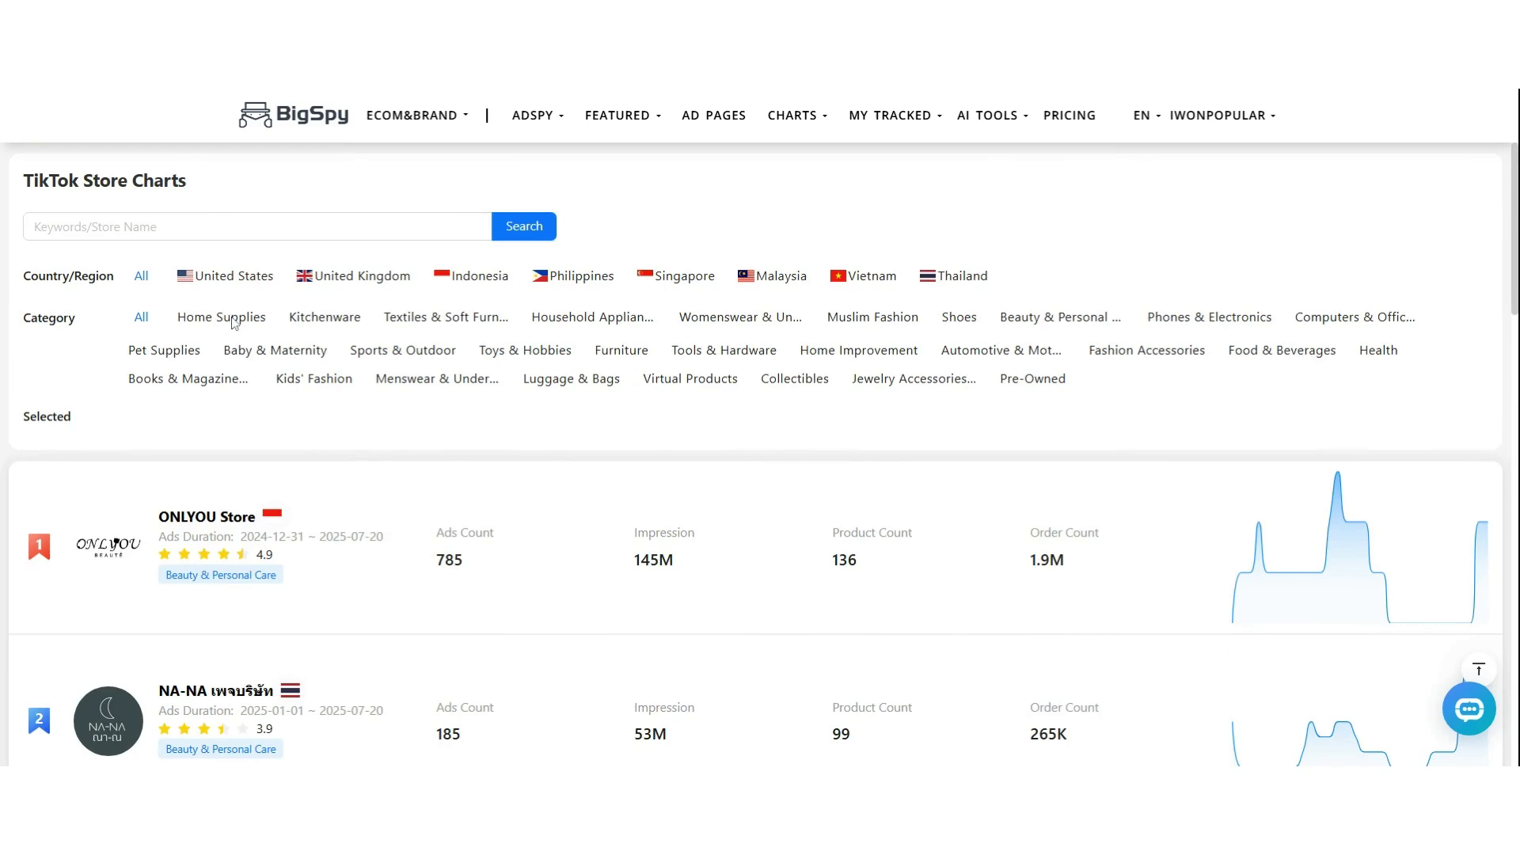
left_click(87, 226)
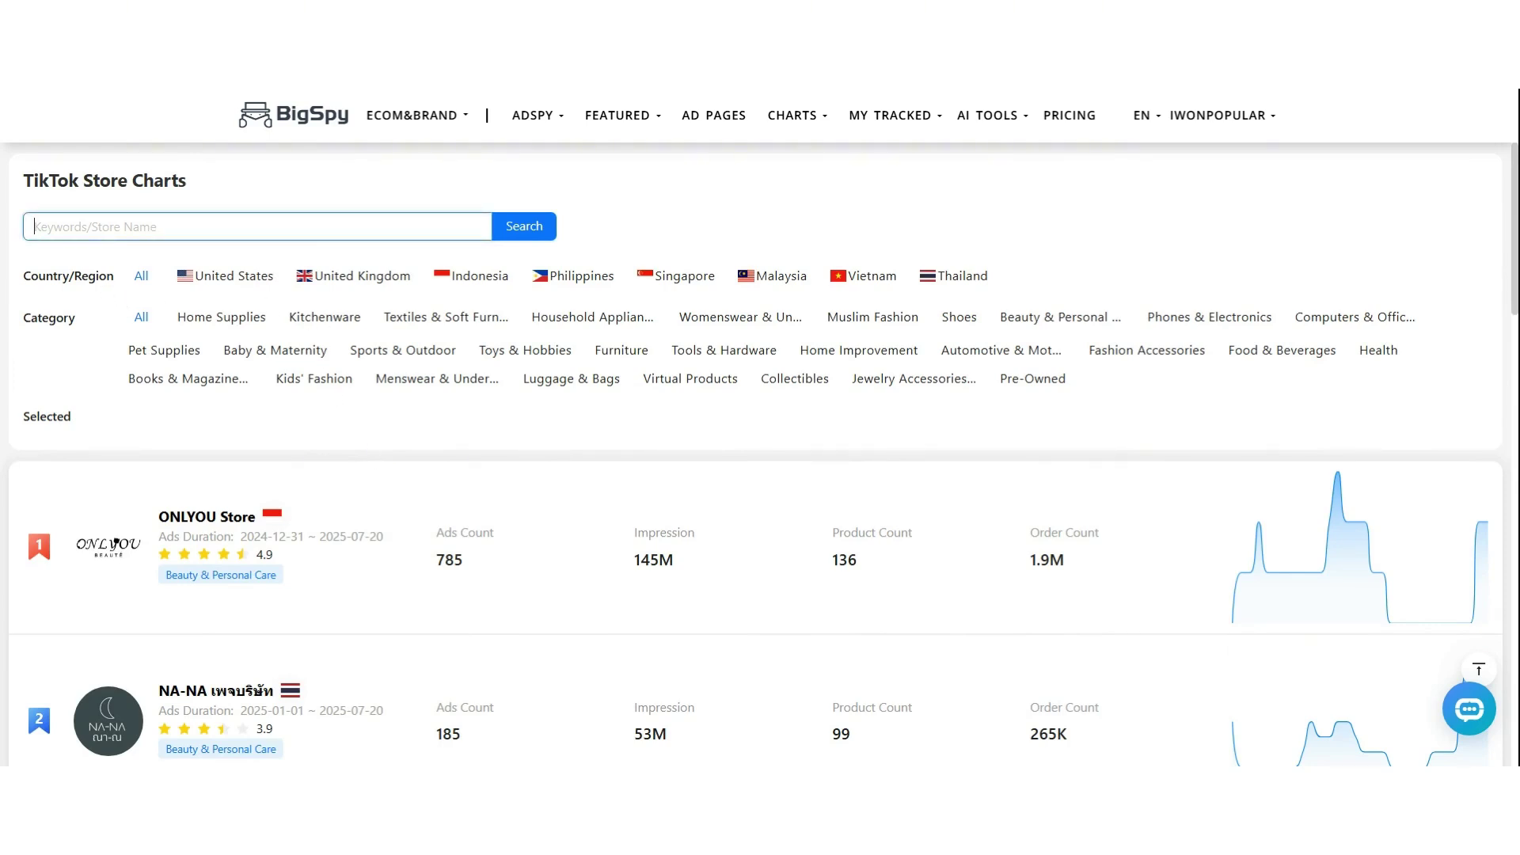
type("tshirt")
key("Return")
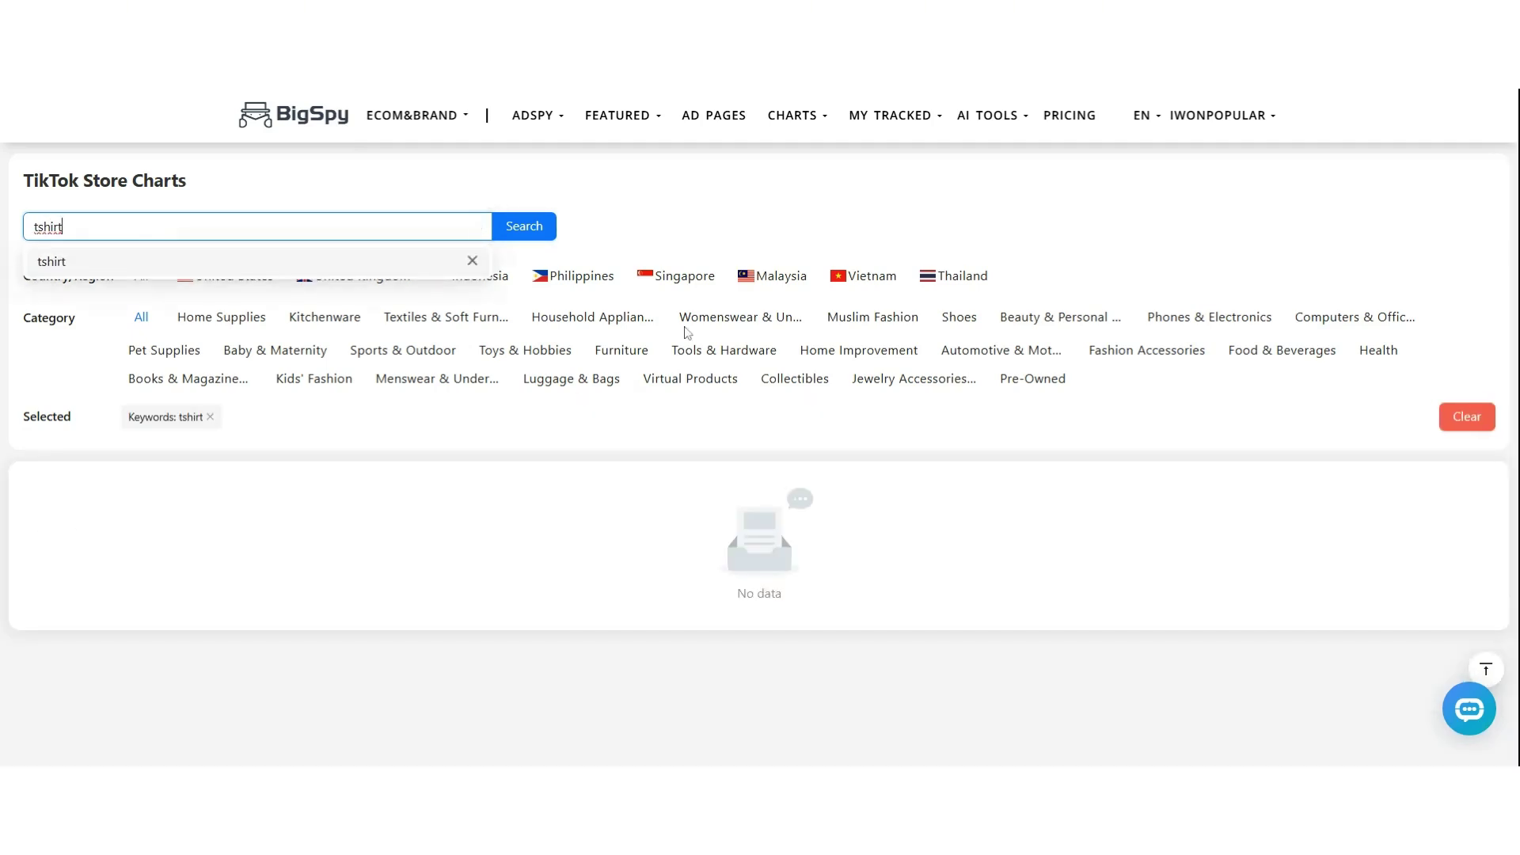
left_click(472, 262)
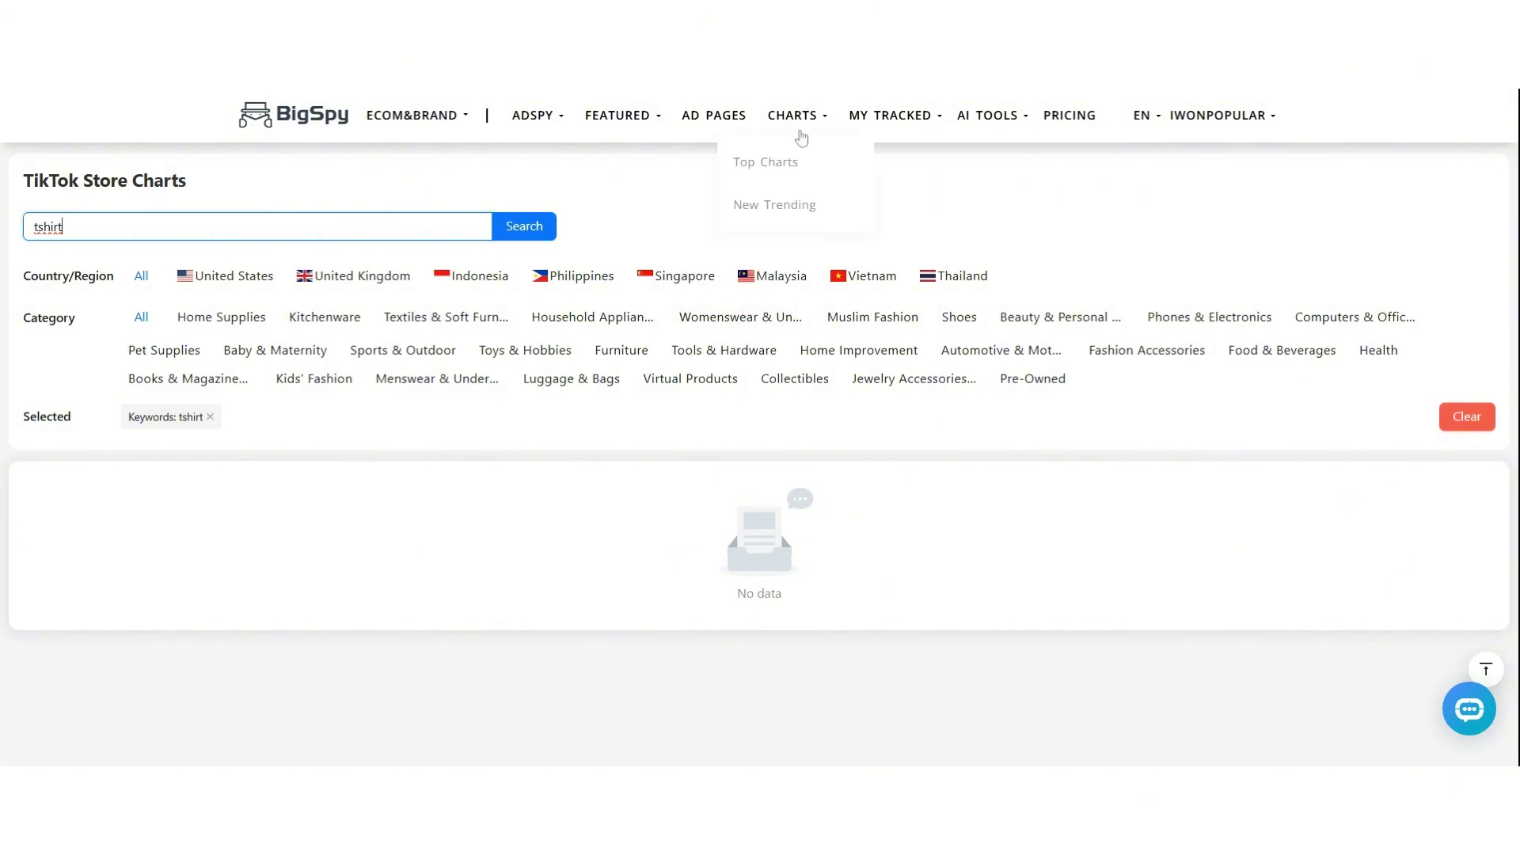
Open the Pricing page and compare the features of the Basic, Pro, Group and VIP Enterprise plans
left_click(1068, 119)
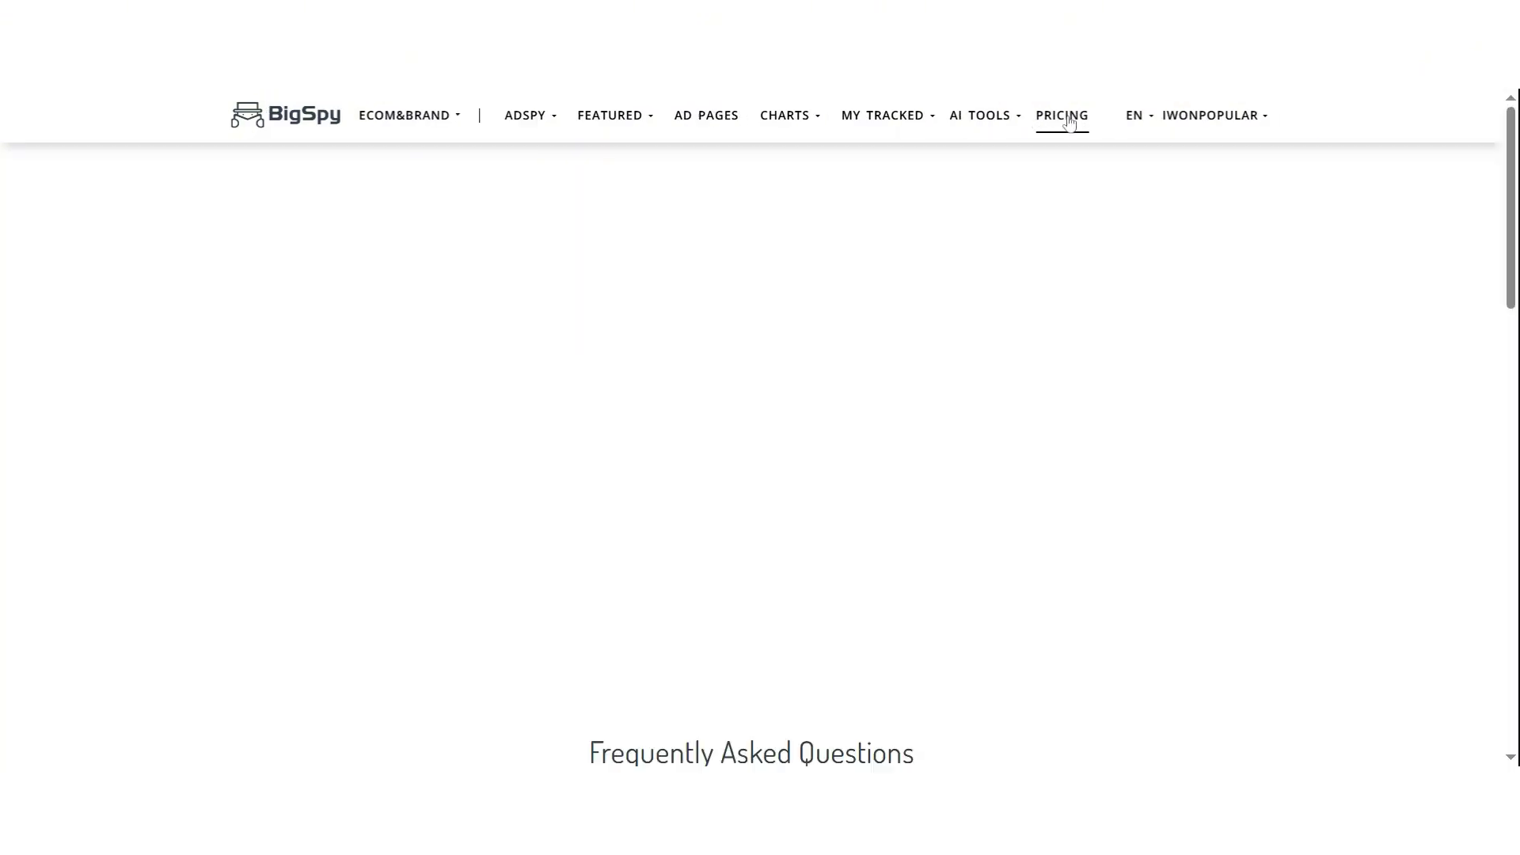
scroll(687, 316, "down", 5)
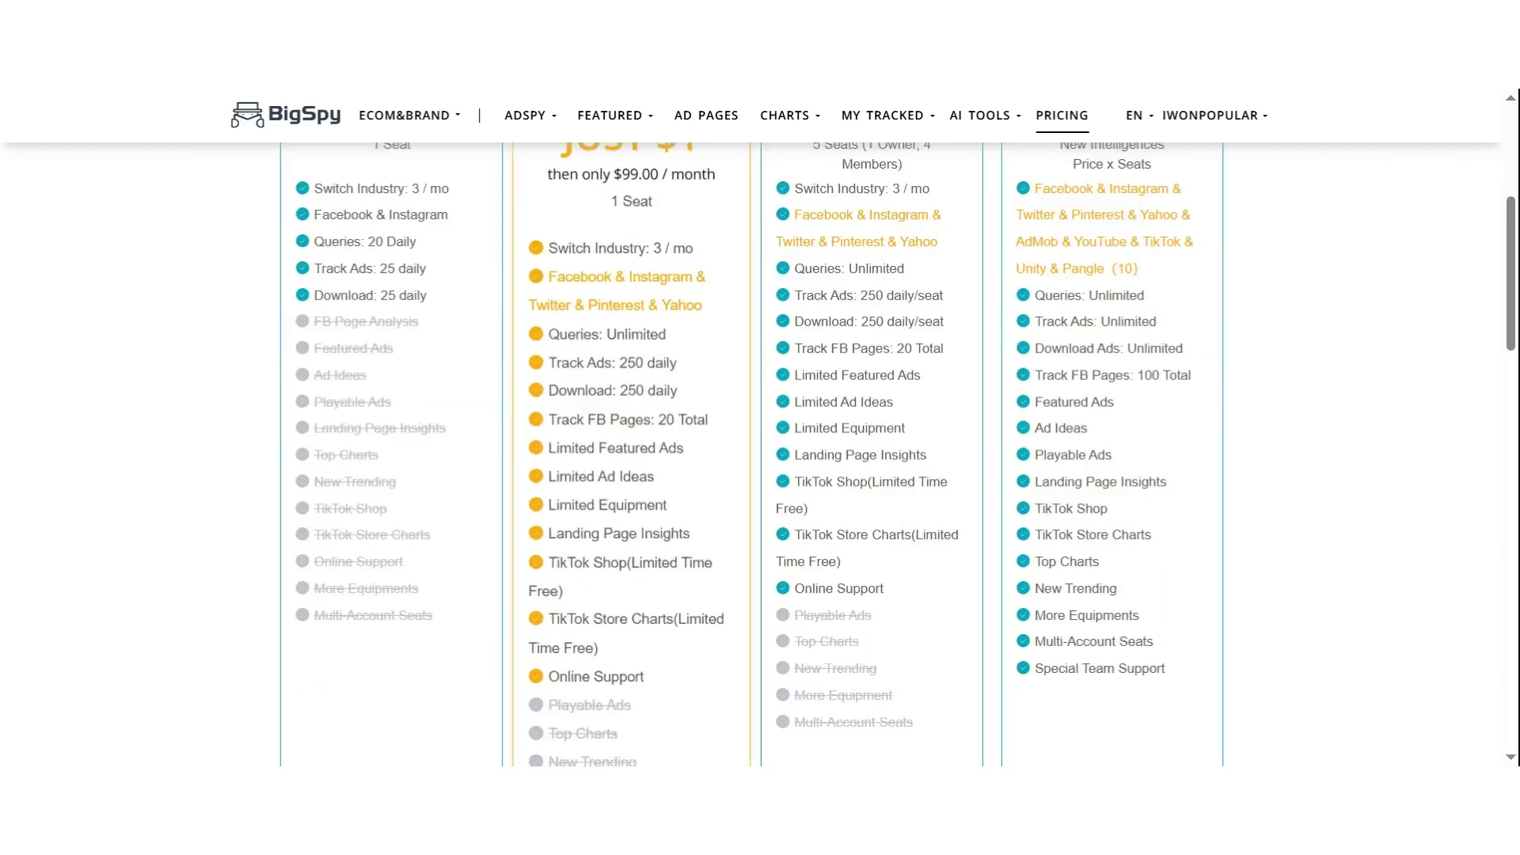
scroll(687, 316, "up", 6)
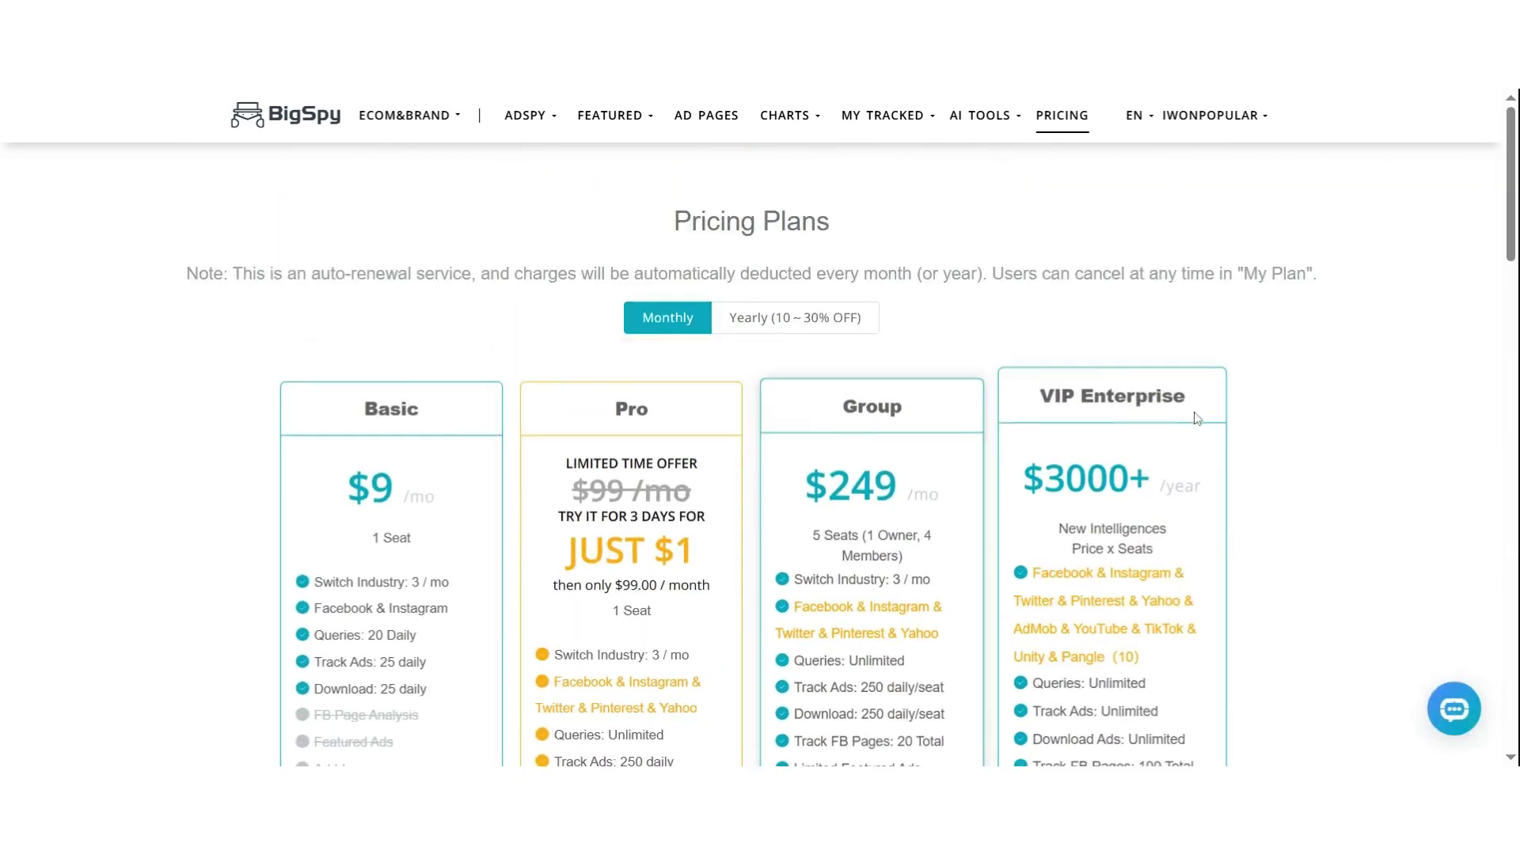
scroll(1025, 302, "down", 8)
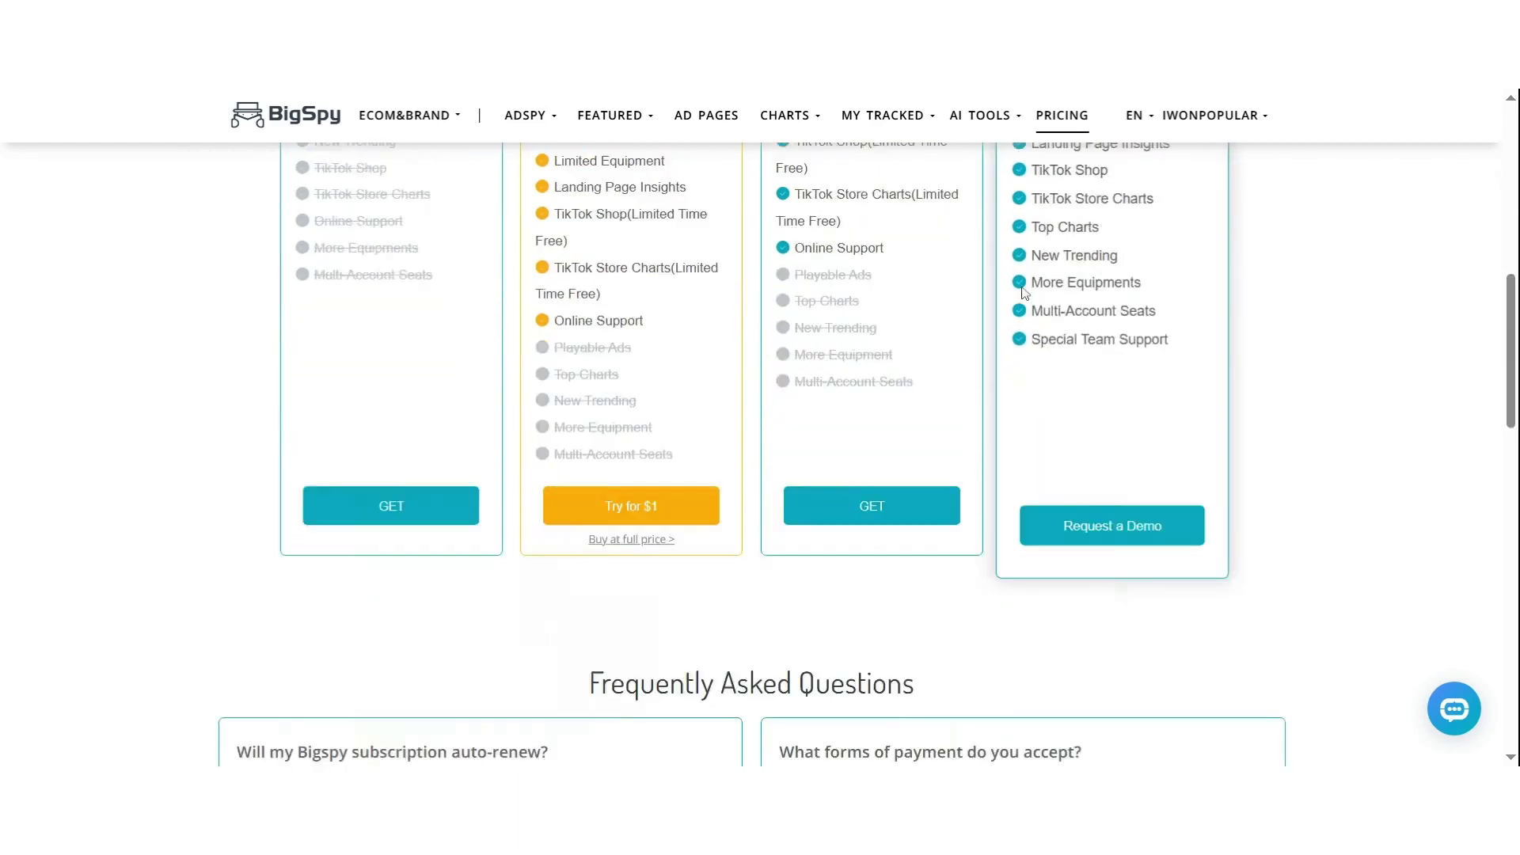
scroll(1024, 302, "up", 8)
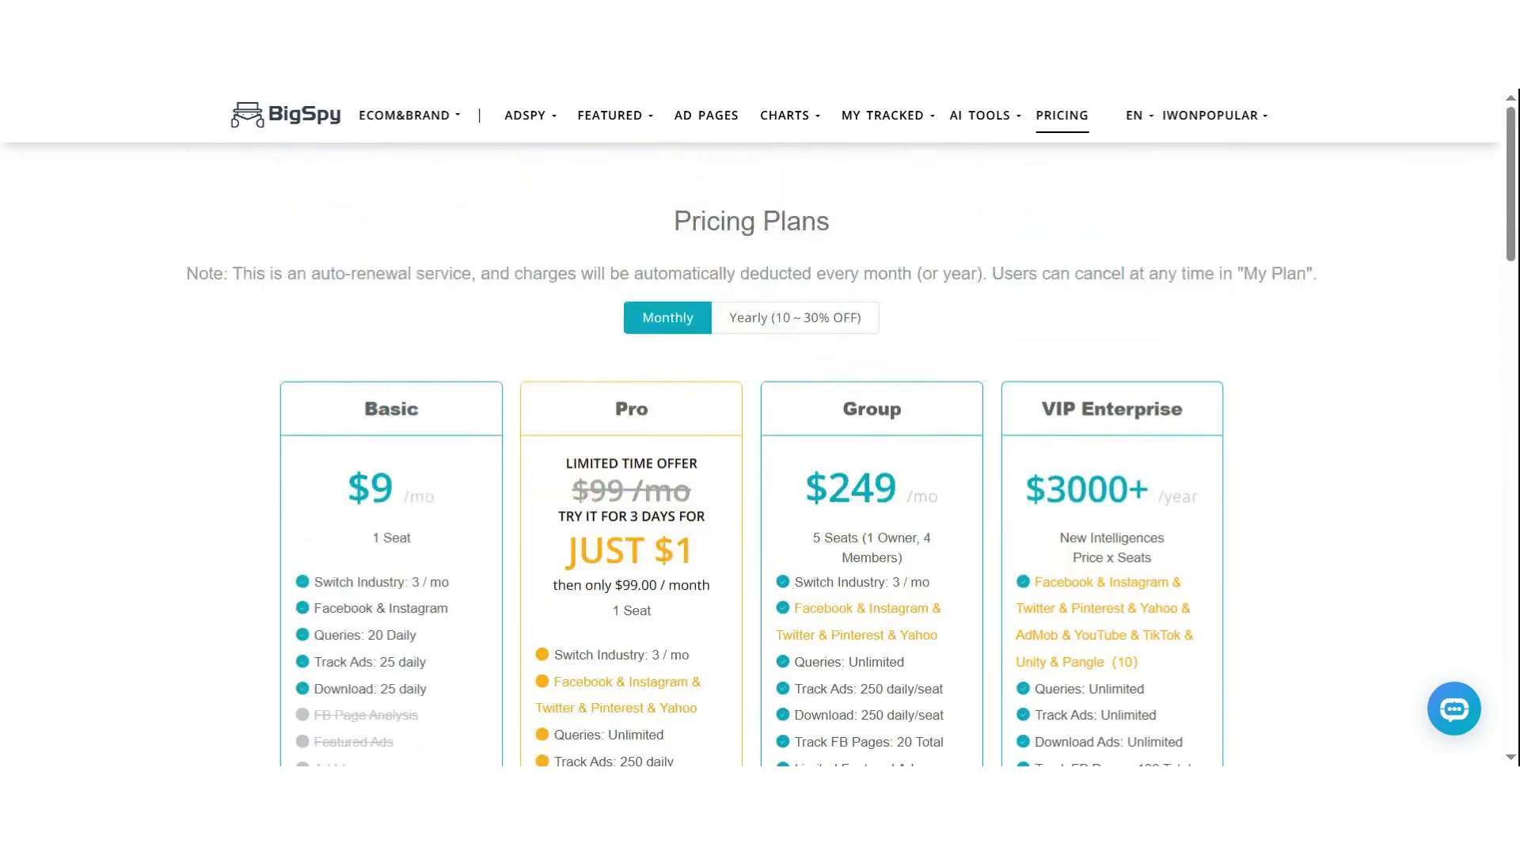